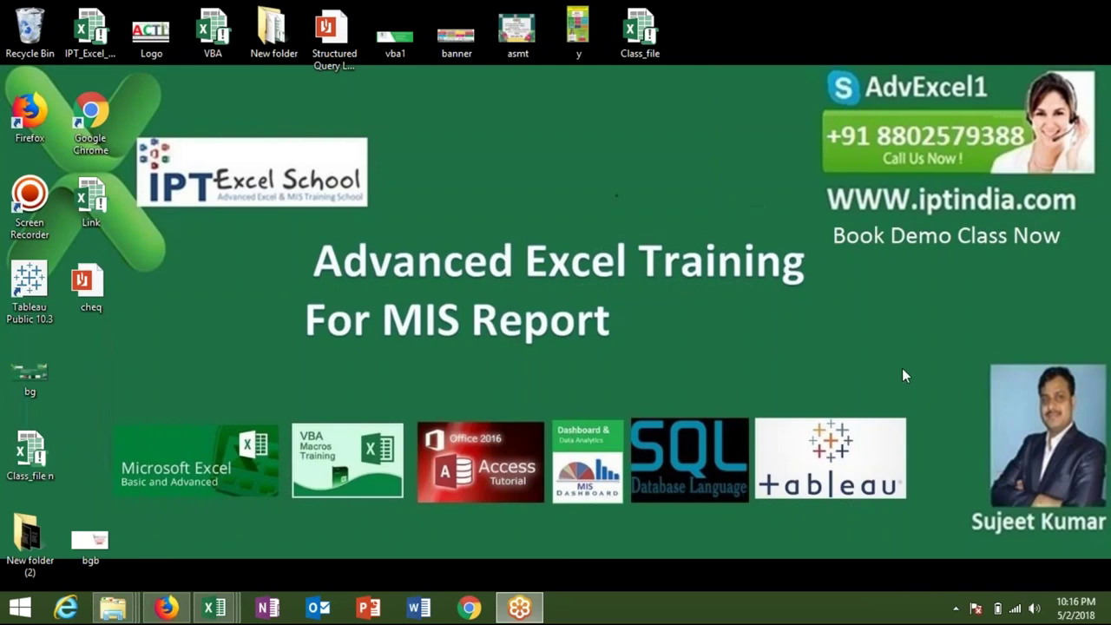
Close the Class_file n workbook without saving its changes.
{"action": "mouse_move", "coordinate": [239, 611]}
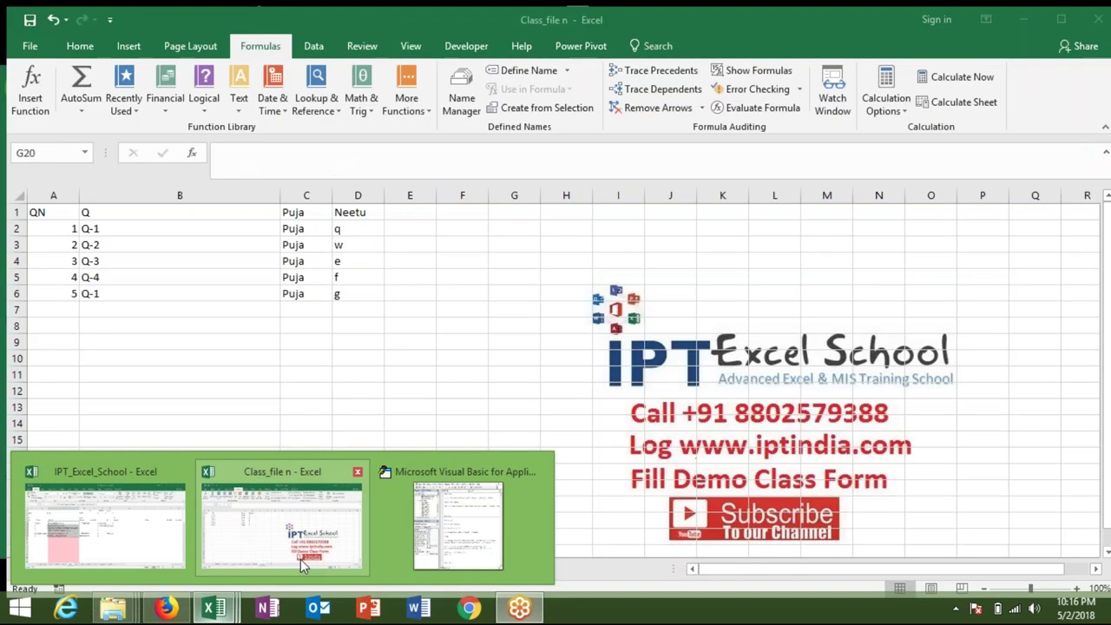
{"action": "left_click", "coordinate": [301, 561]}
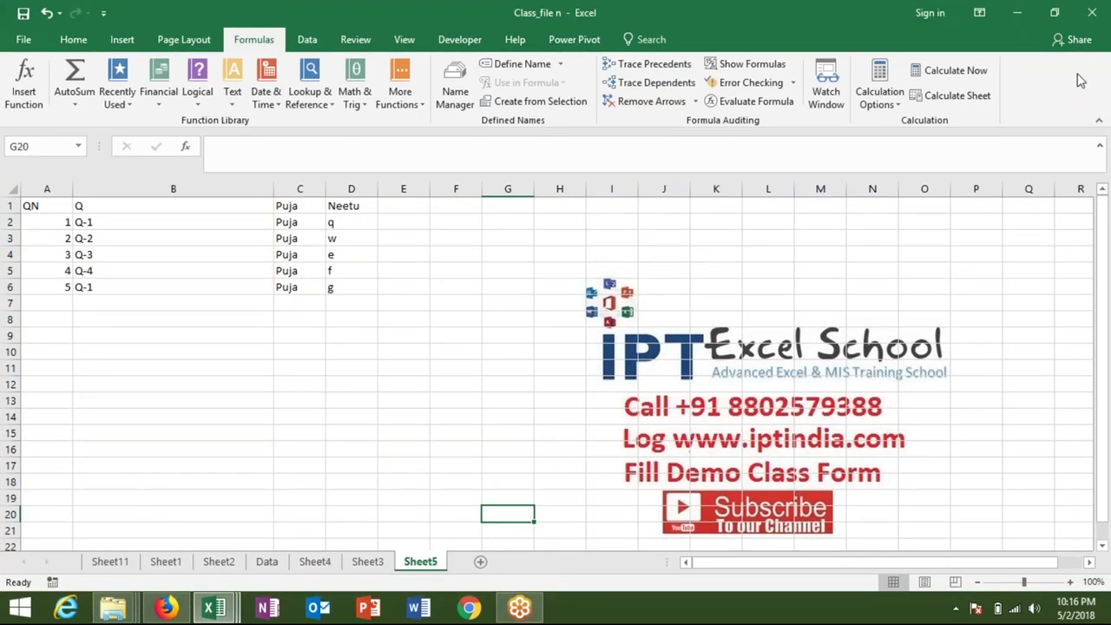
{"action": "left_click", "coordinate": [1093, 14]}
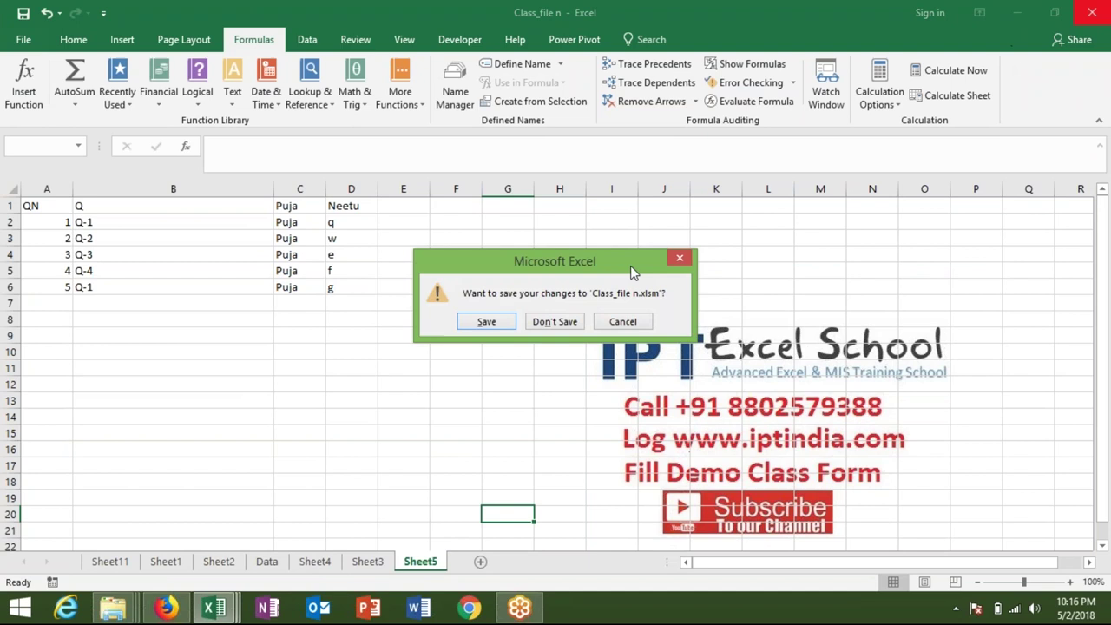
{"action": "left_click", "coordinate": [559, 322]}
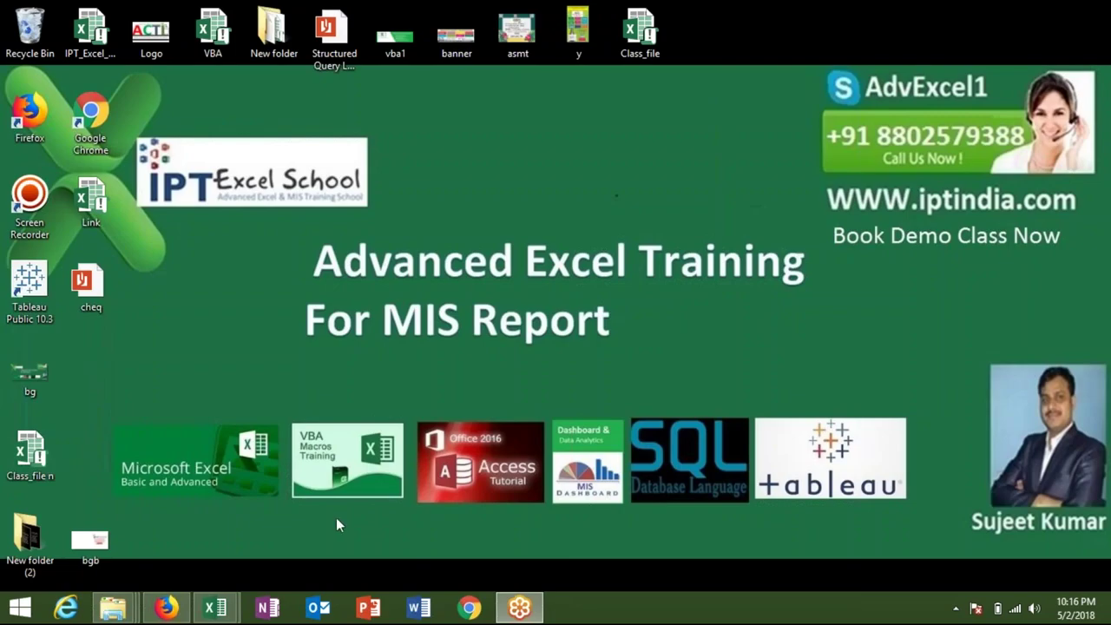
Close the VBA editor, save and close IPT_Excel_School, and relaunch Excel.
{"action": "mouse_move", "coordinate": [215, 608]}
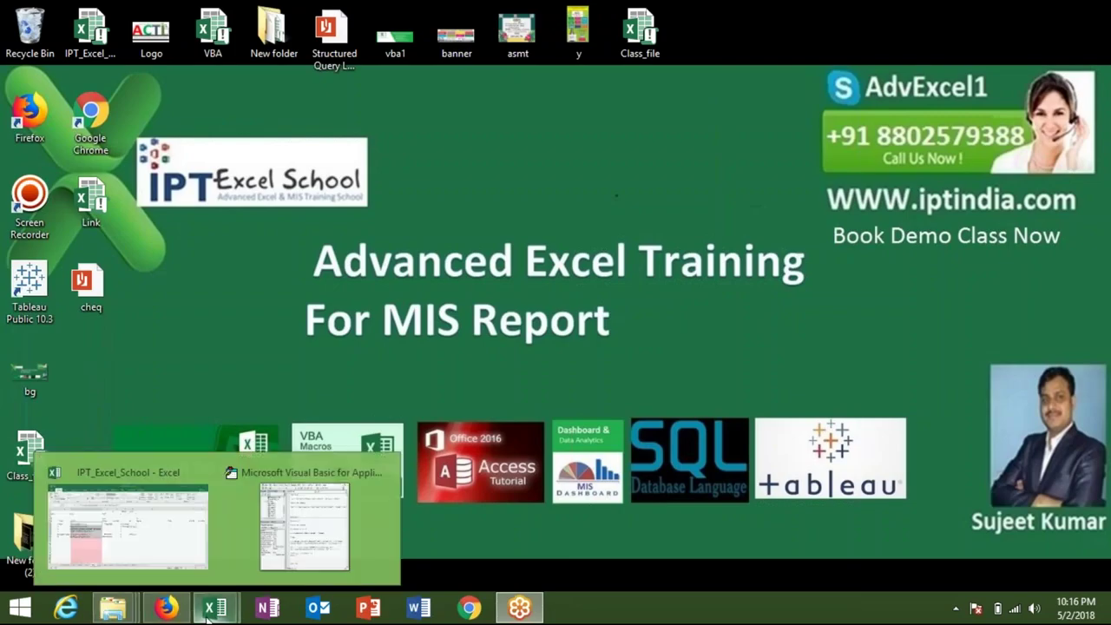
{"action": "left_click", "coordinate": [283, 540]}
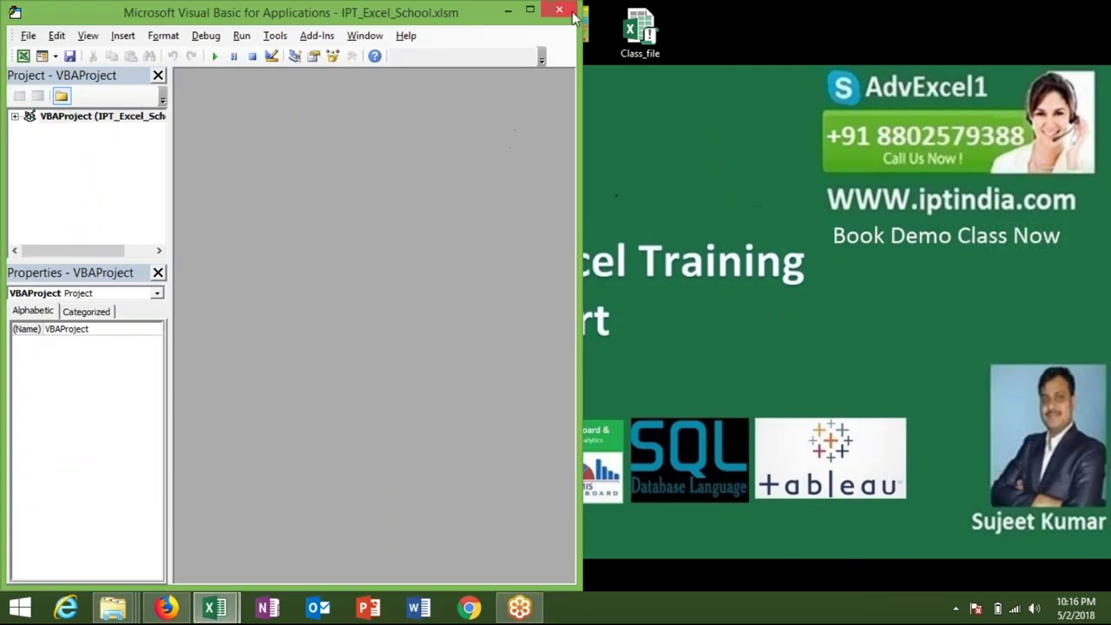
{"action": "left_click", "coordinate": [571, 14]}
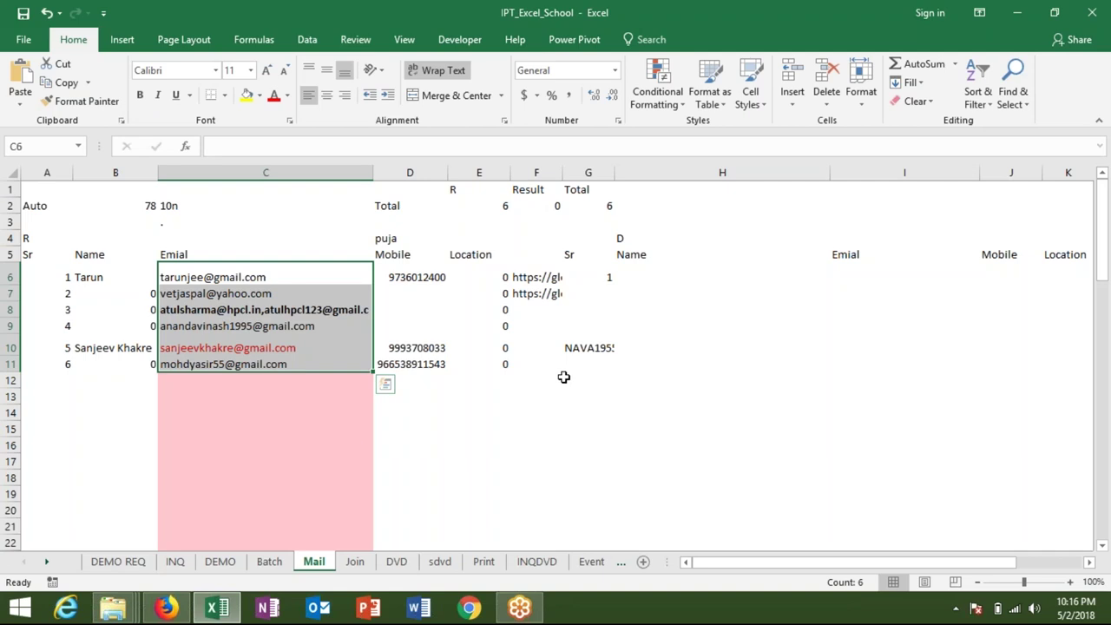
{"action": "left_click", "coordinate": [1091, 14]}
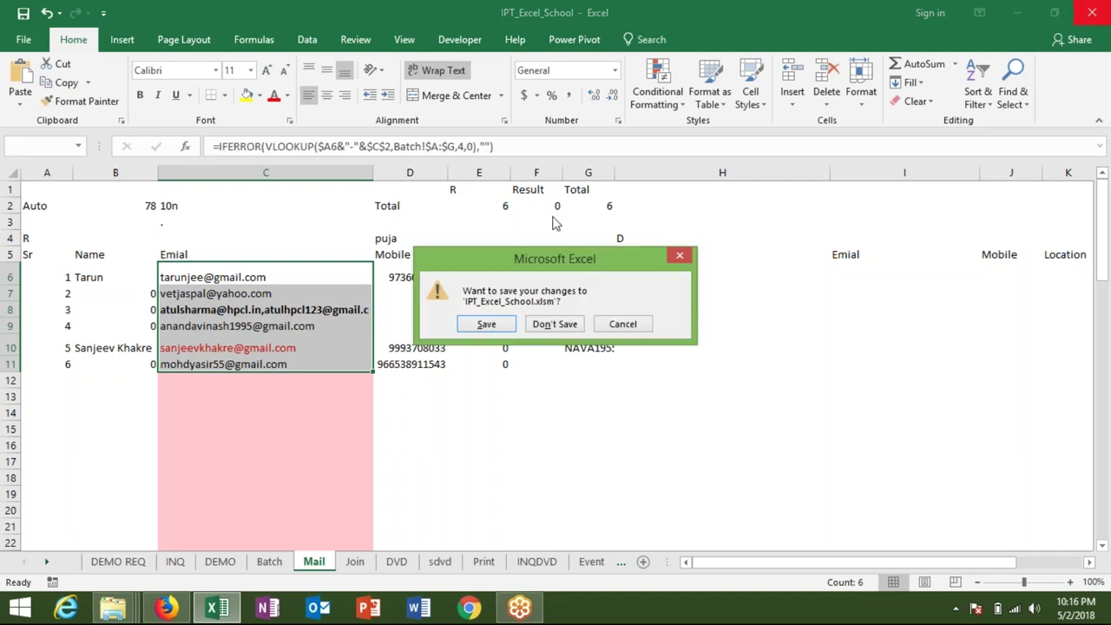
{"action": "left_click", "coordinate": [487, 325]}
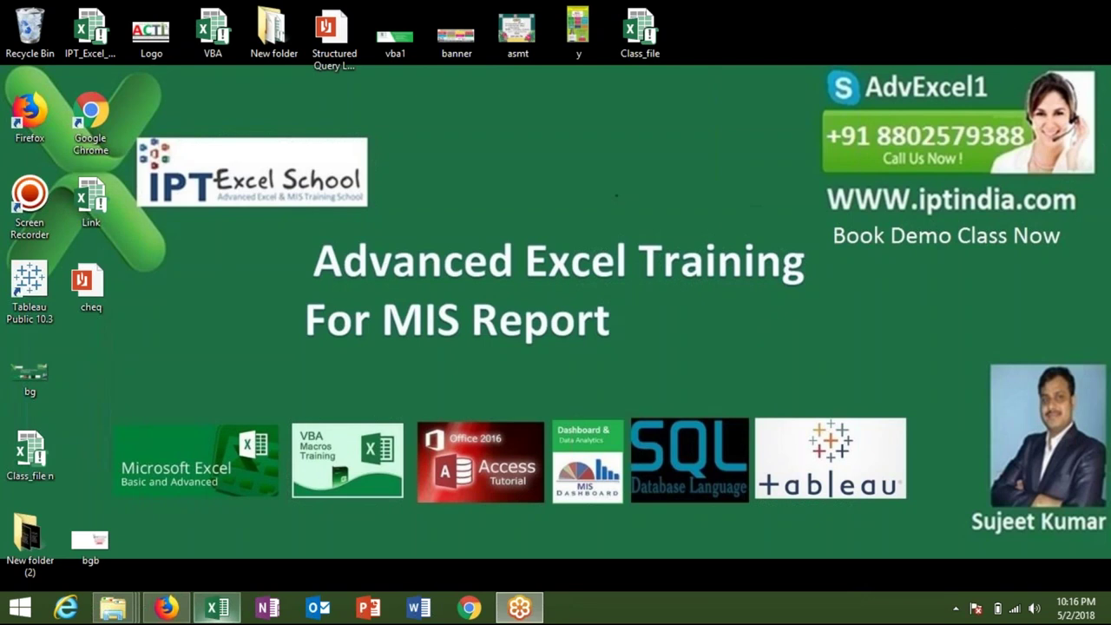
{"action": "left_click", "coordinate": [217, 607]}
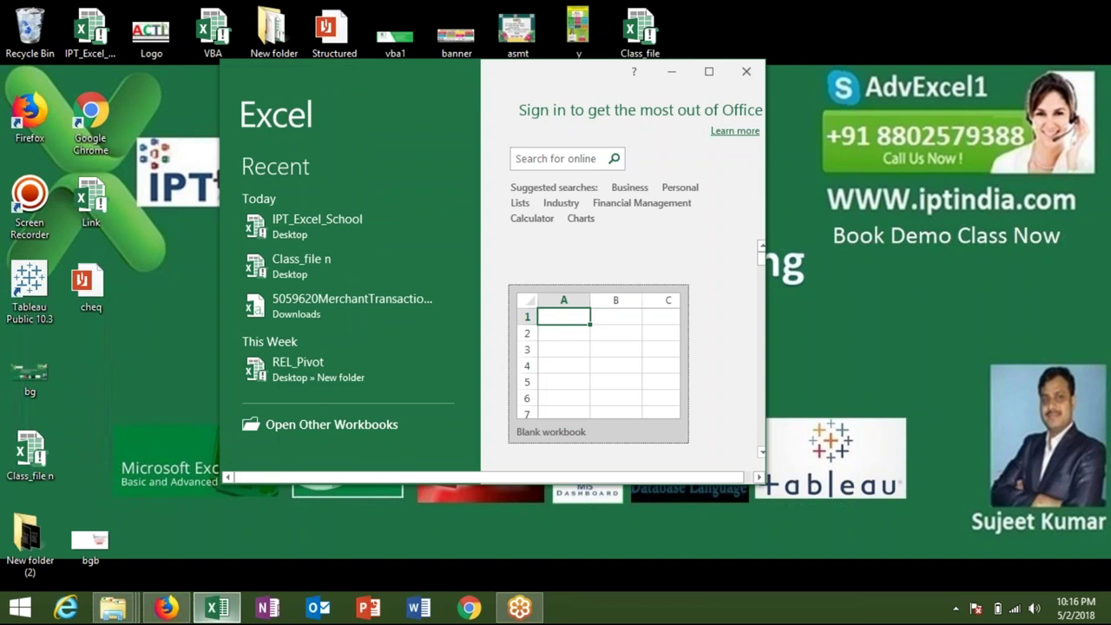
Create a maximized blank workbook and enter VBA in cell A2.
{"action": "left_click", "coordinate": [578, 392]}
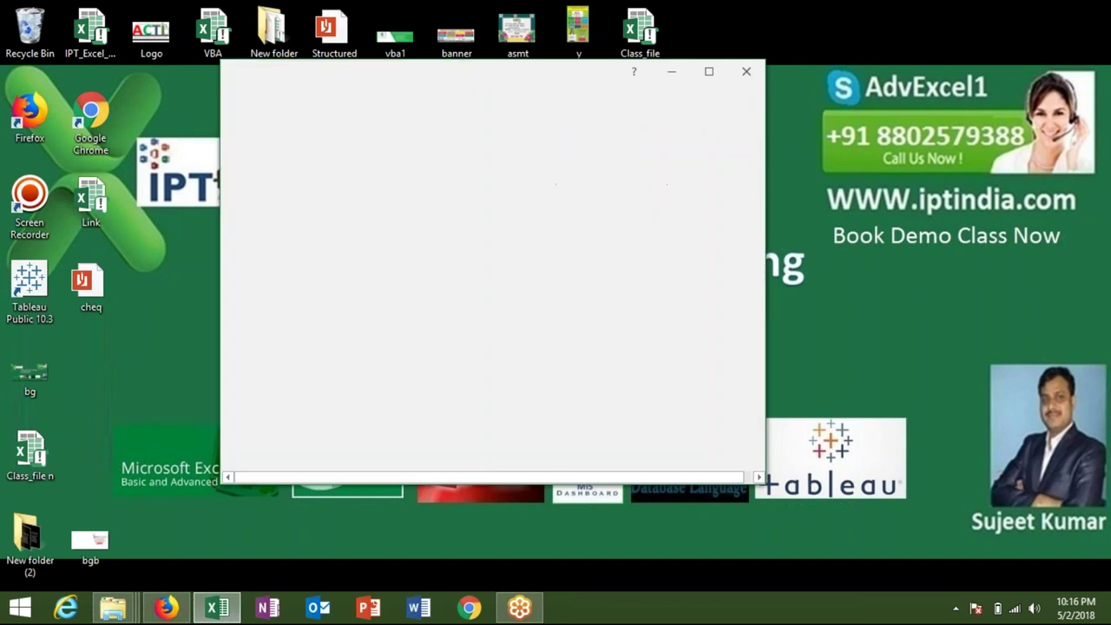
{"action": "left_click", "coordinate": [712, 72]}
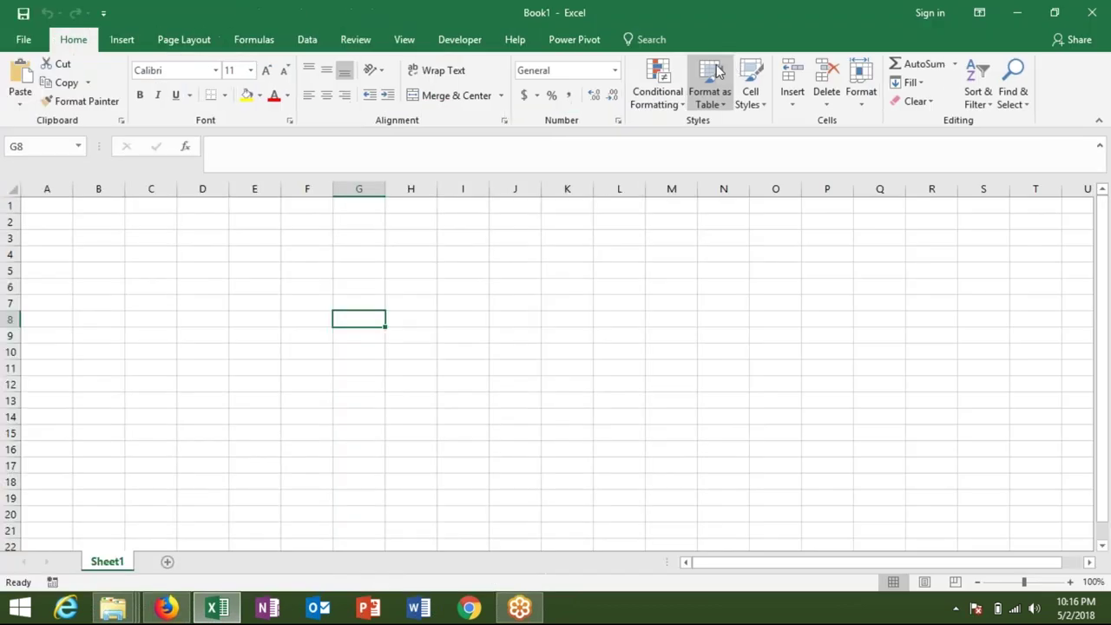
{"action": "left_click", "coordinate": [62, 217]}
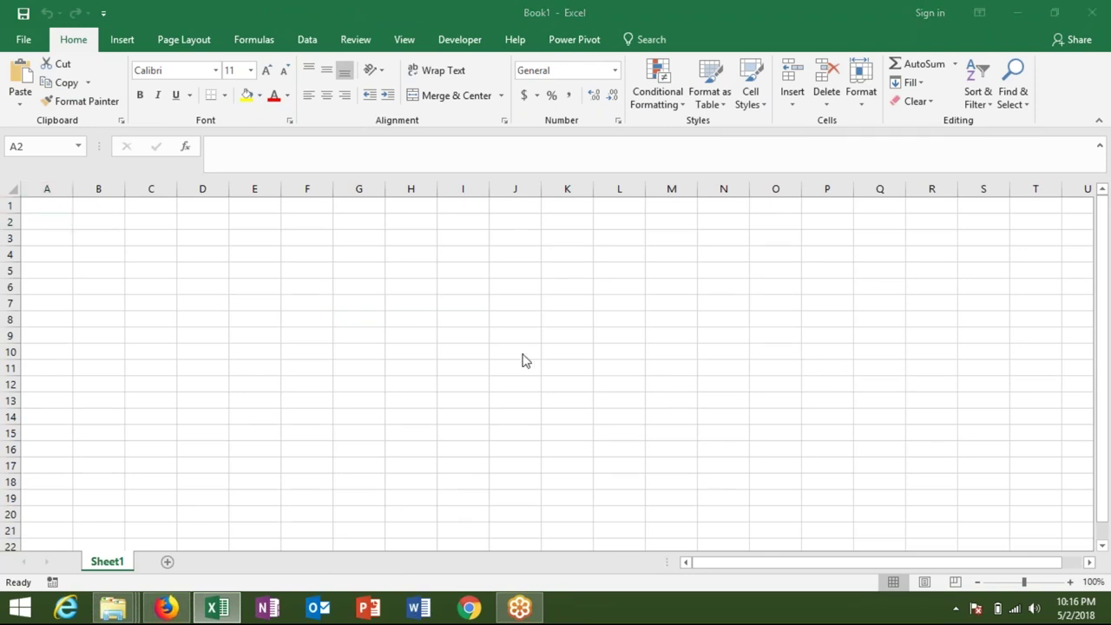
{"action": "type", "text": "V"}
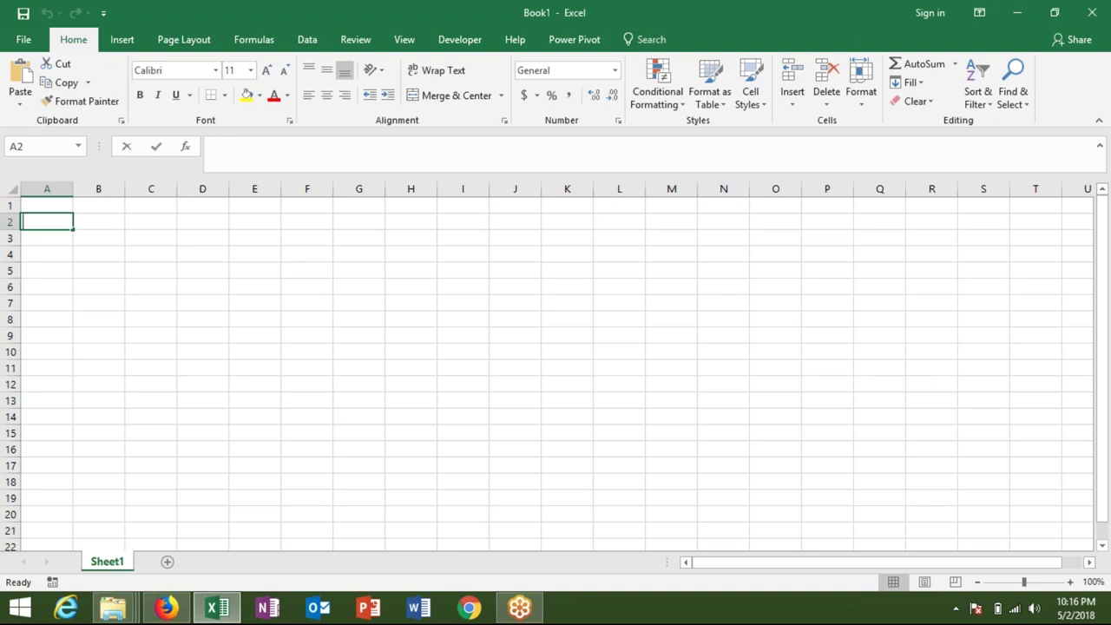
{"action": "type", "text": "BAb"}
{"action": "key", "text": "BackSpace"}
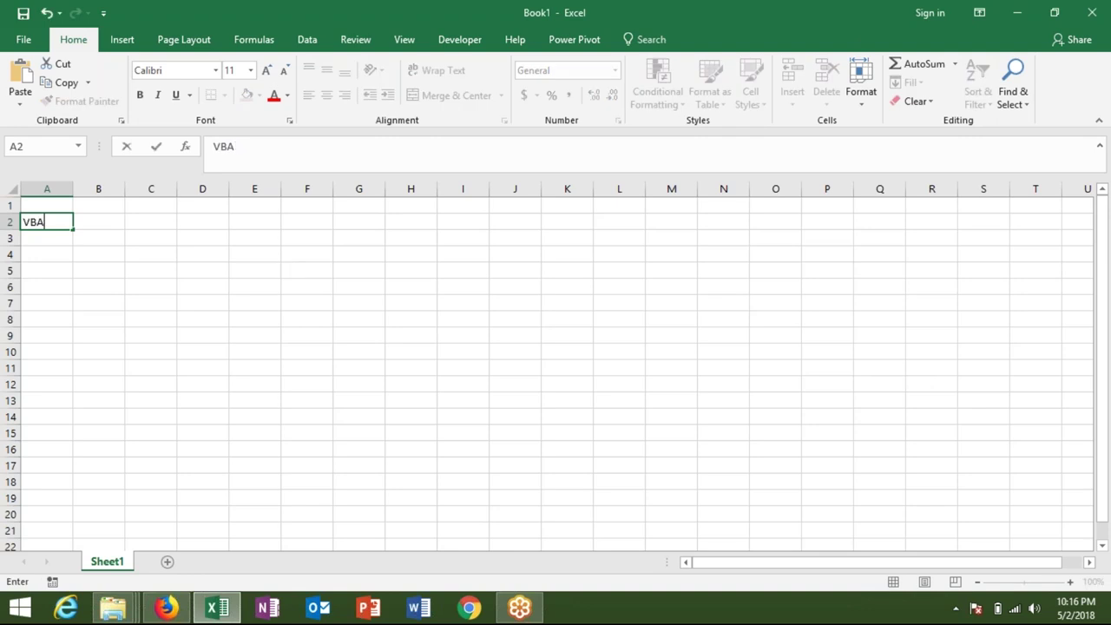
{"action": "left_click", "coordinate": [179, 255]}
Enter the labels Macros in B4 and Event in B6.
{"action": "left_click", "coordinate": [101, 260]}
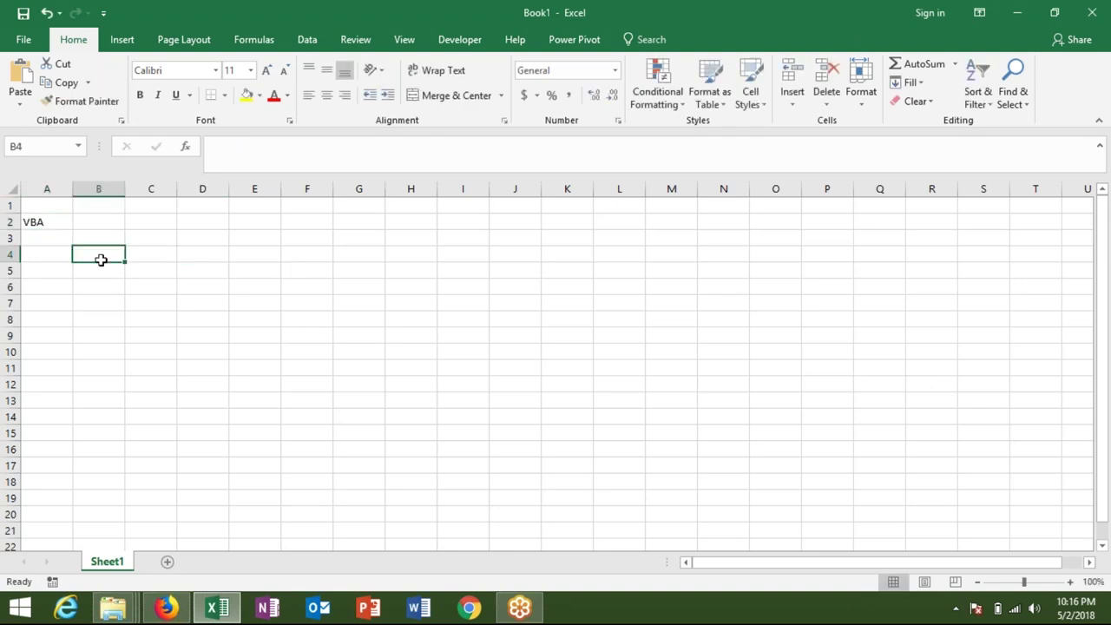
{"action": "type", "text": "Macros"}
{"action": "key", "text": "Return"}
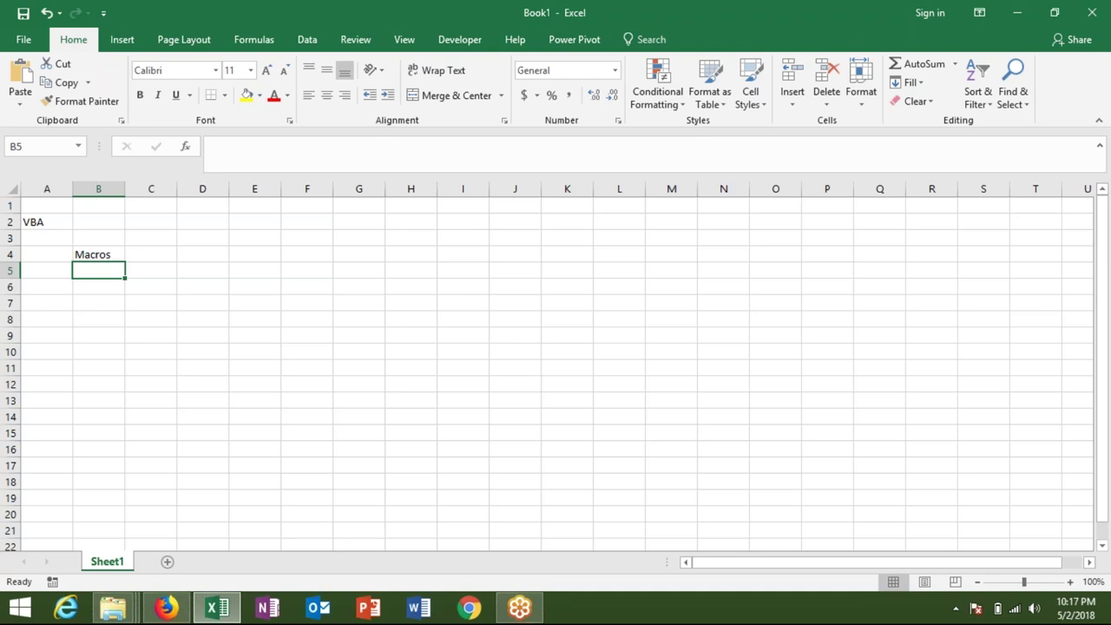
{"action": "left_click", "coordinate": [94, 283]}
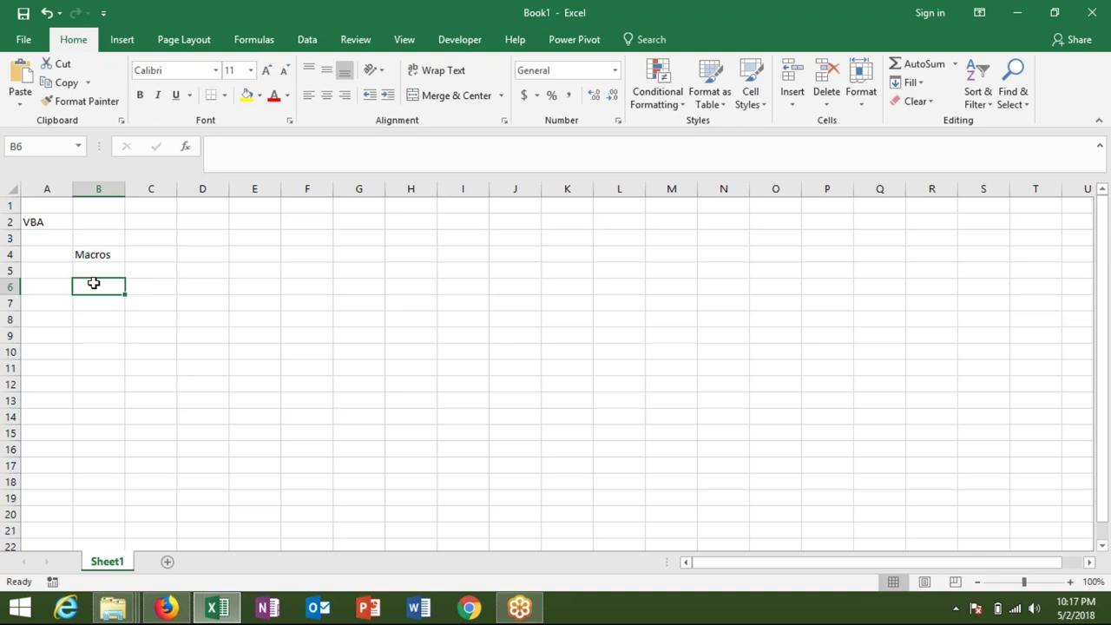
{"action": "type", "text": "F"}
{"action": "key", "text": "BackSpace"}
{"action": "type", "text": "Event"}
{"action": "left_click", "coordinate": [92, 302]}
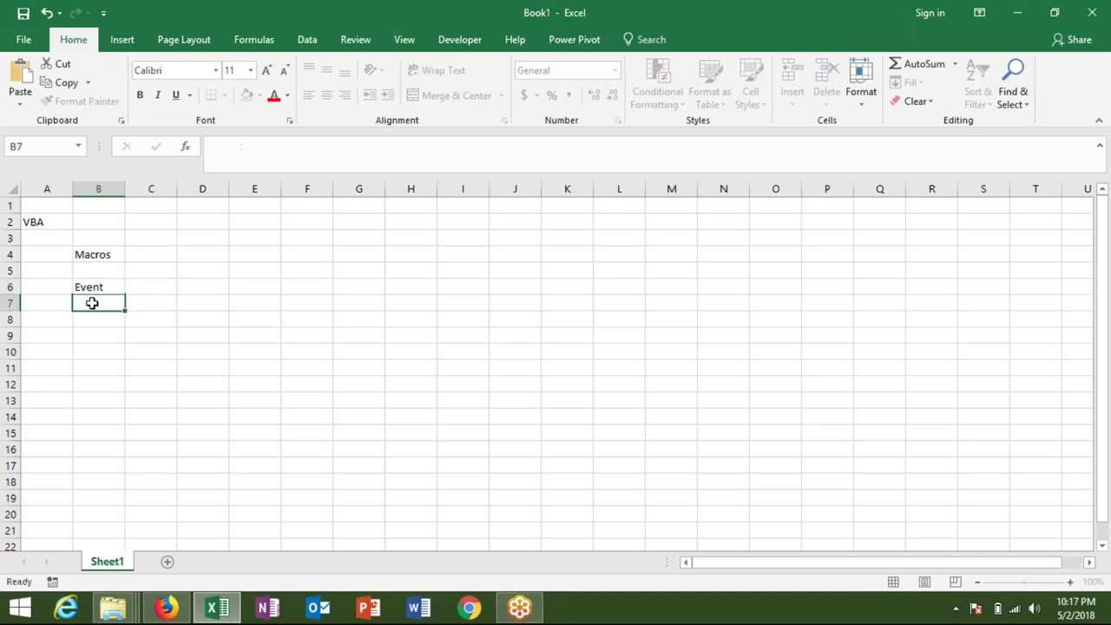
Check the label cells and add a second worksheet to the workbook.
{"action": "key", "text": "Up"}
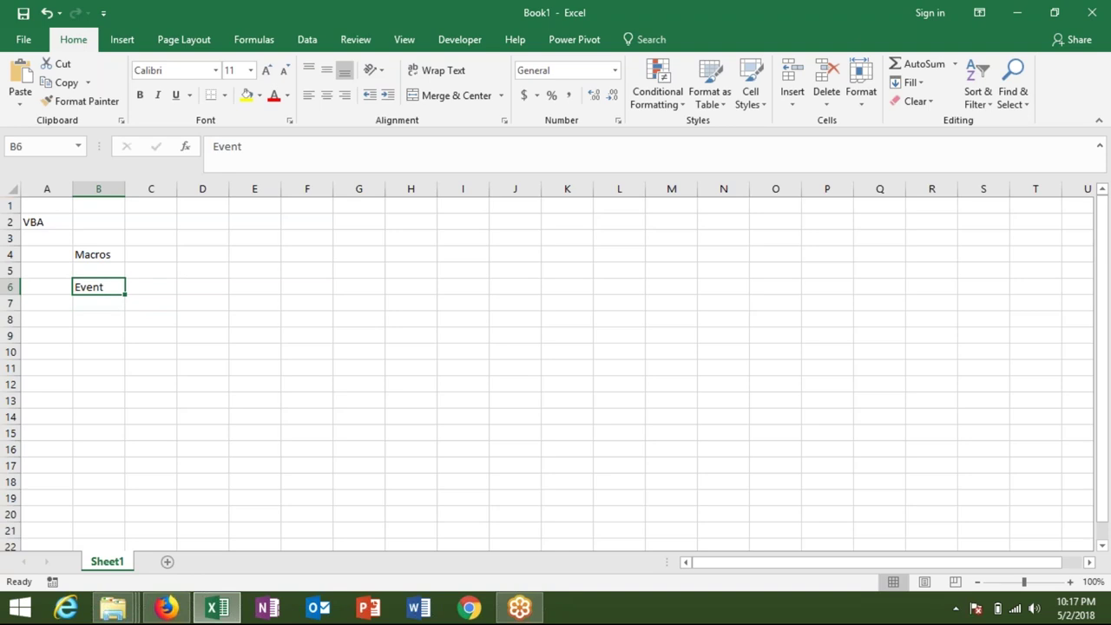
{"action": "left_click", "coordinate": [114, 257]}
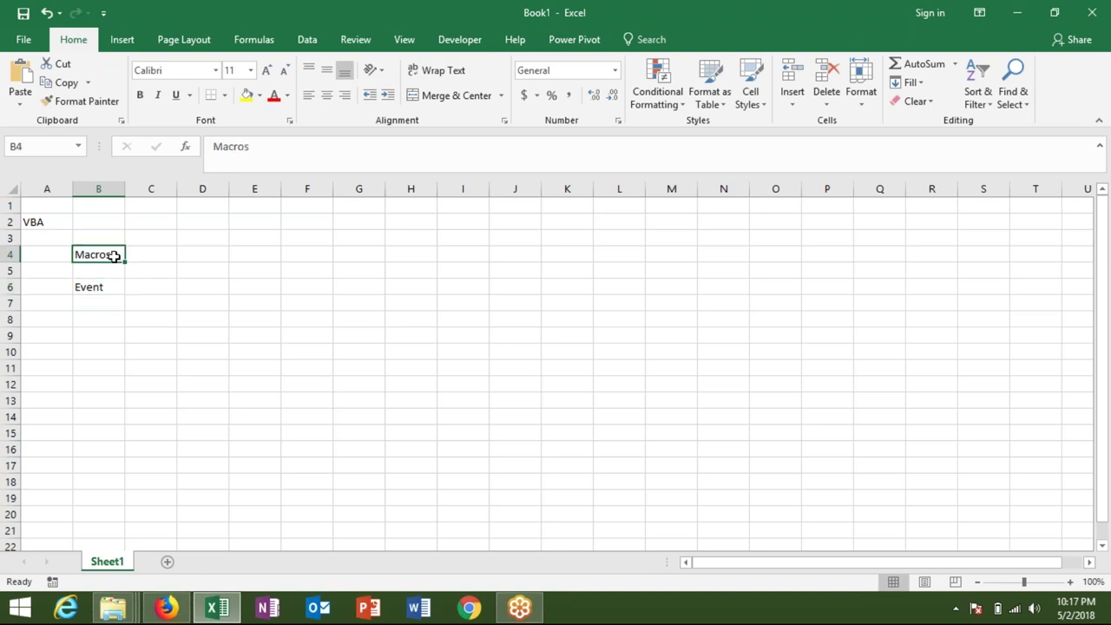
{"action": "left_click", "coordinate": [219, 240]}
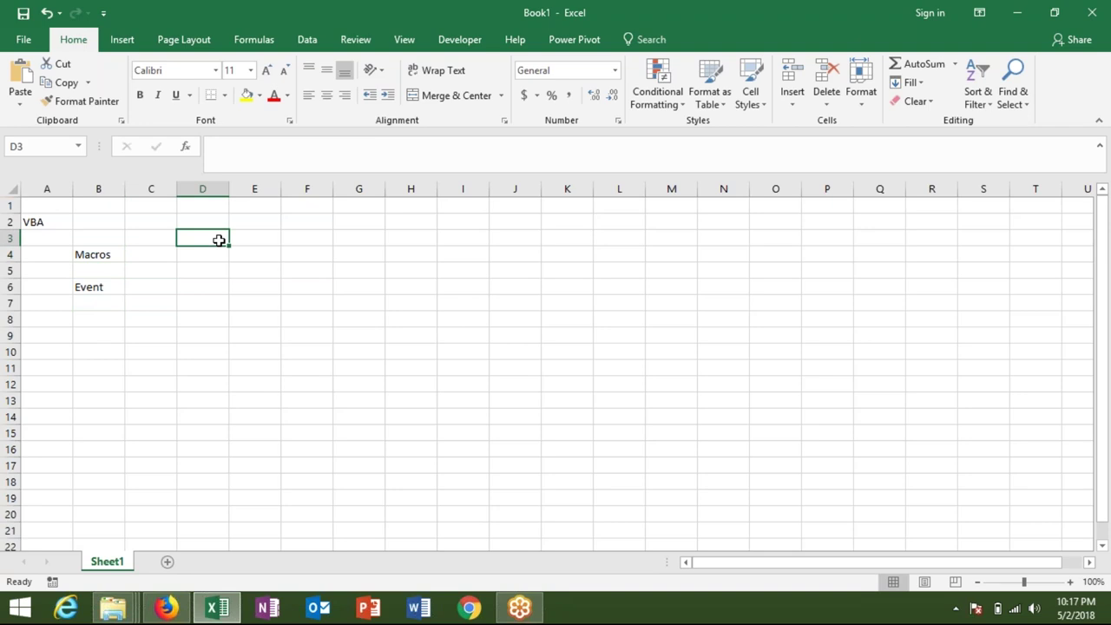
{"action": "left_click", "coordinate": [116, 287]}
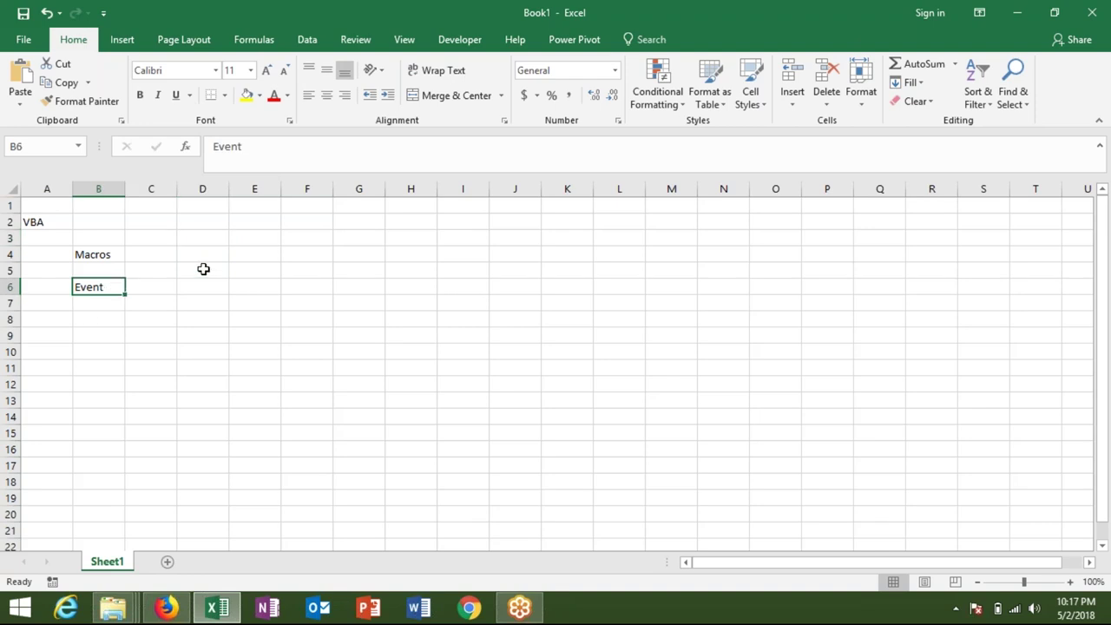
{"action": "left_click", "coordinate": [265, 271]}
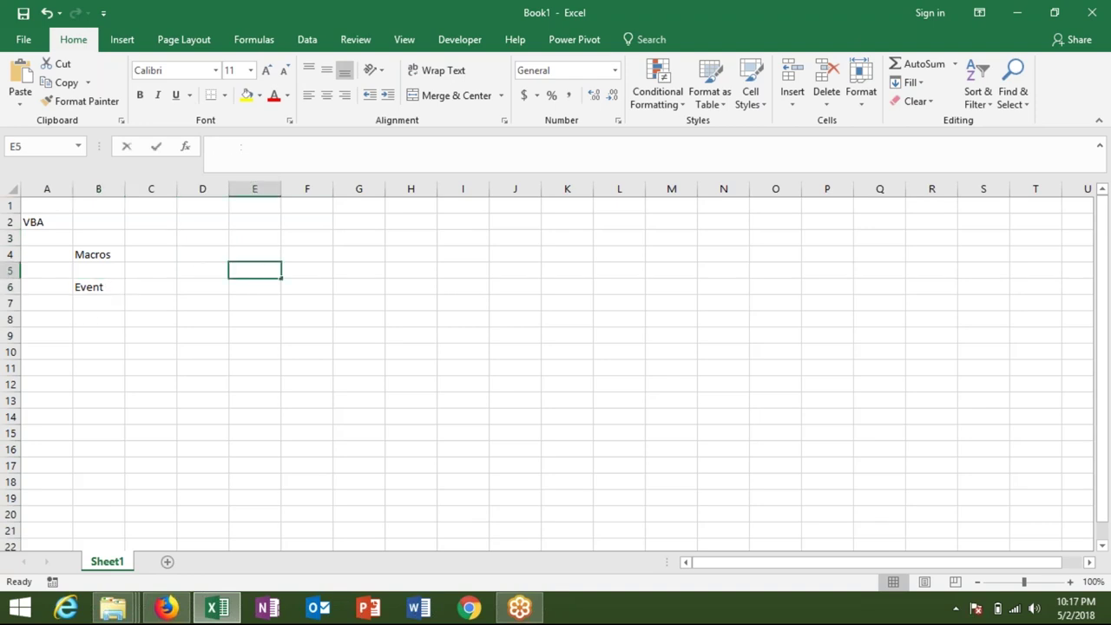
{"action": "left_click", "coordinate": [263, 297]}
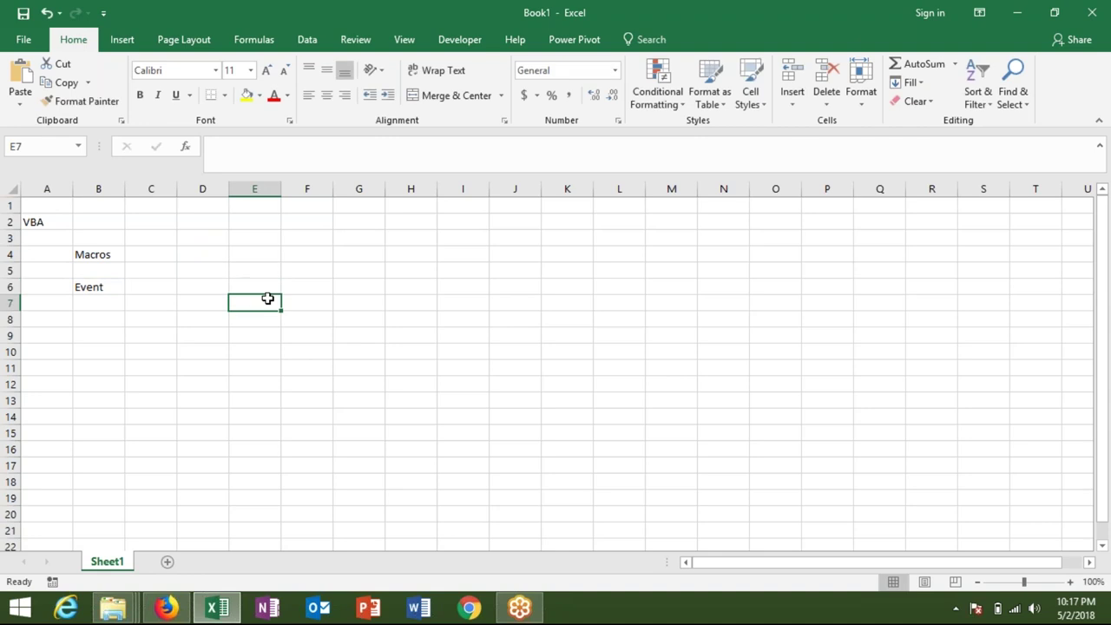
{"action": "left_click", "coordinate": [167, 562]}
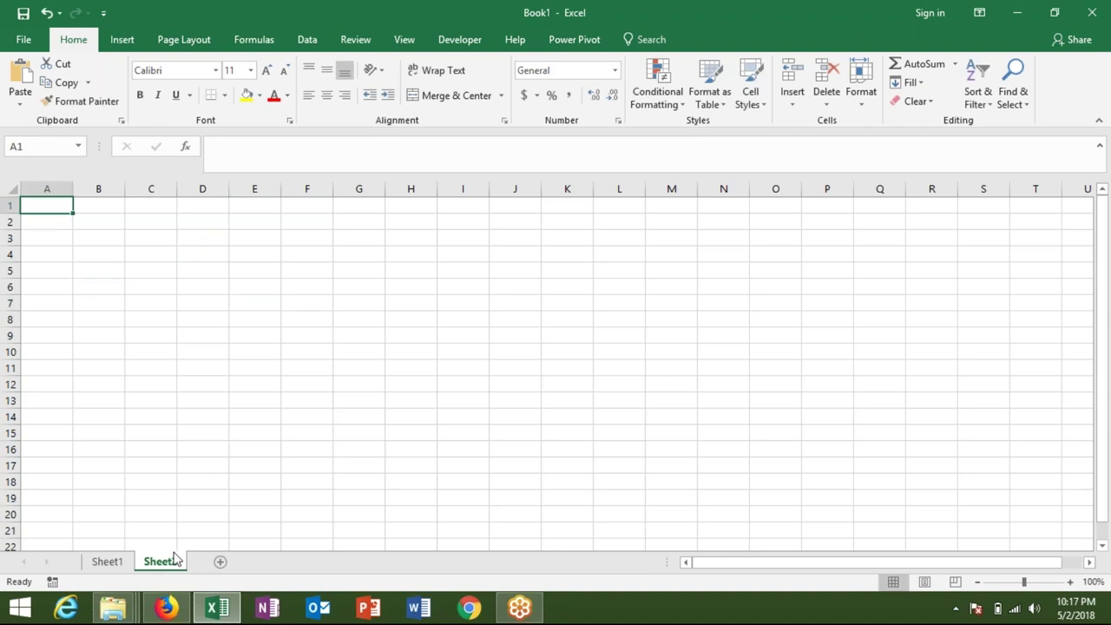
Open Sheet2's code and insert a Worksheet_SelectionChange procedure.
{"action": "left_click", "coordinate": [147, 368]}
{"action": "left_click", "coordinate": [203, 303]}
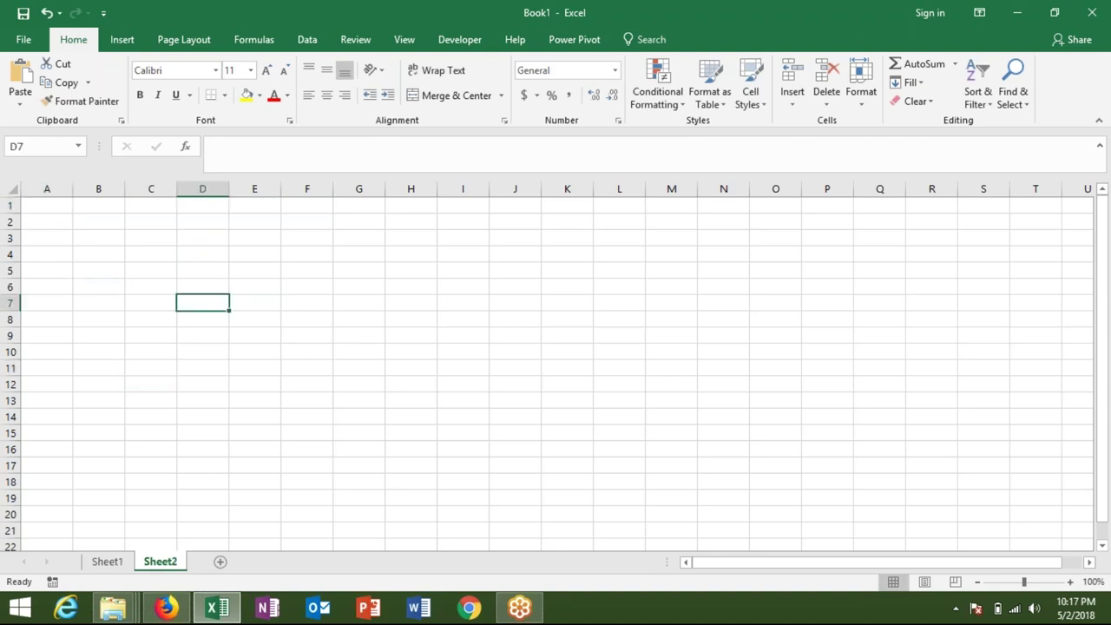
{"action": "left_click", "coordinate": [110, 242]}
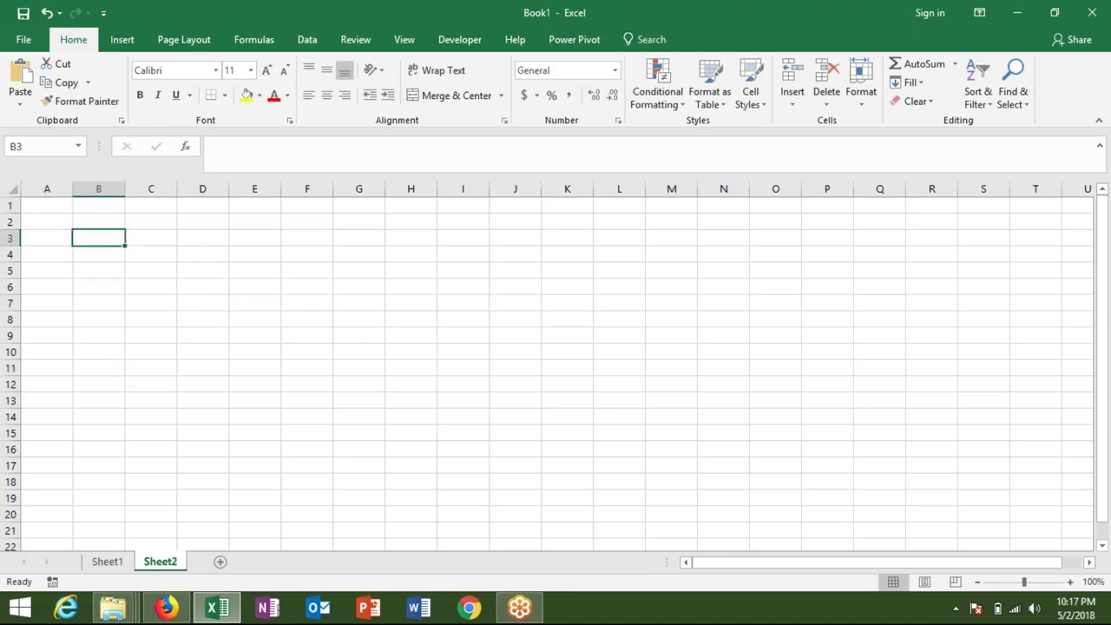
{"action": "right_click", "coordinate": [157, 563]}
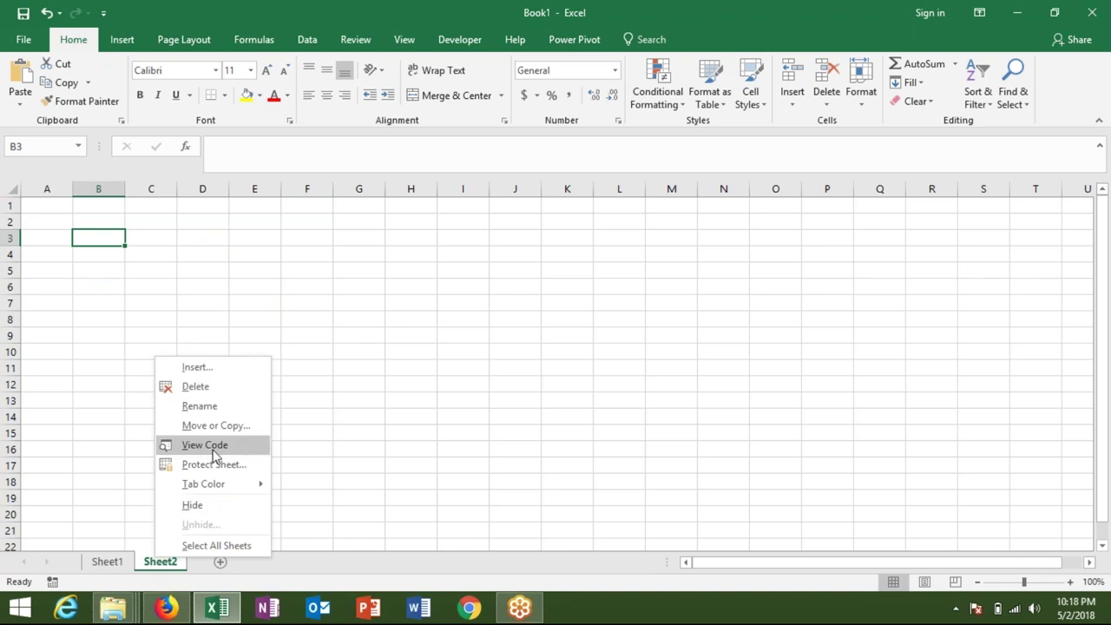
{"action": "left_click", "coordinate": [224, 448]}
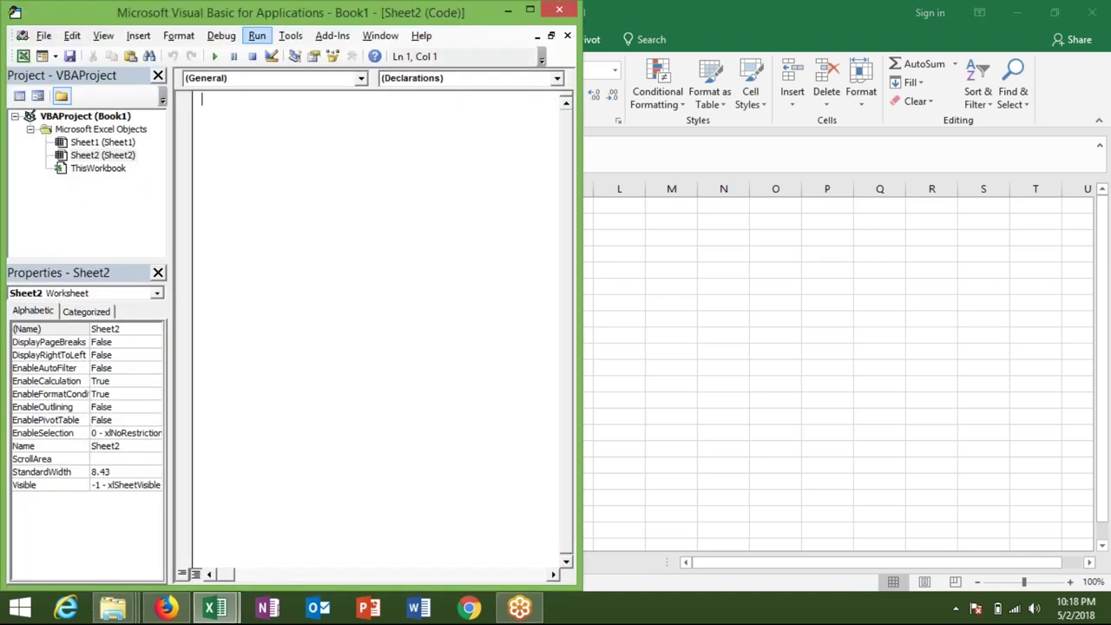
{"action": "left_click", "coordinate": [256, 79]}
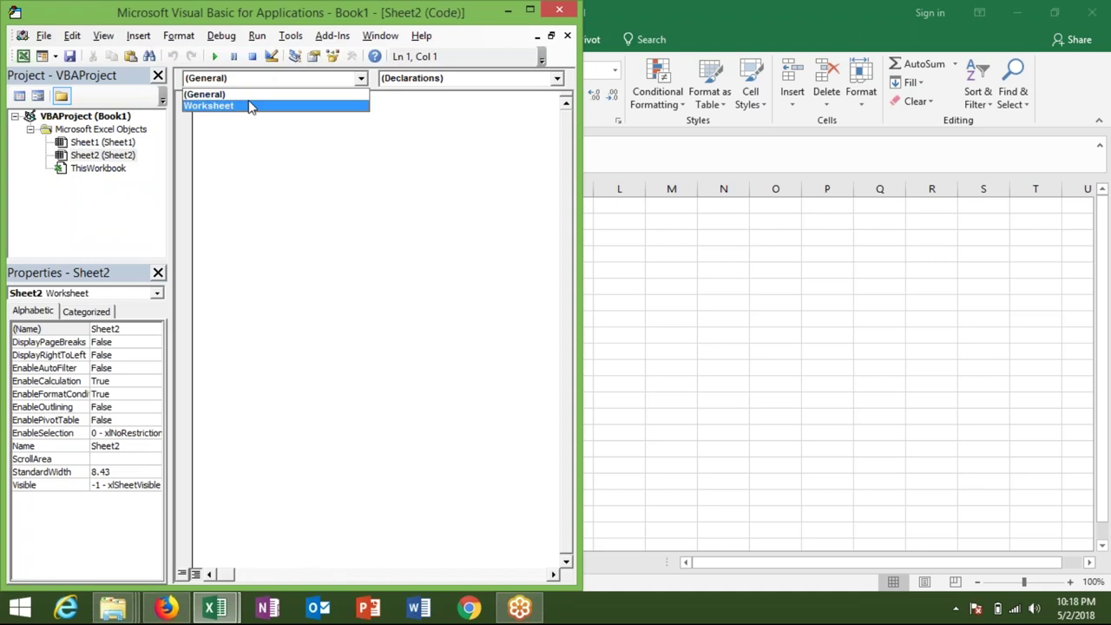
{"action": "left_click", "coordinate": [249, 104]}
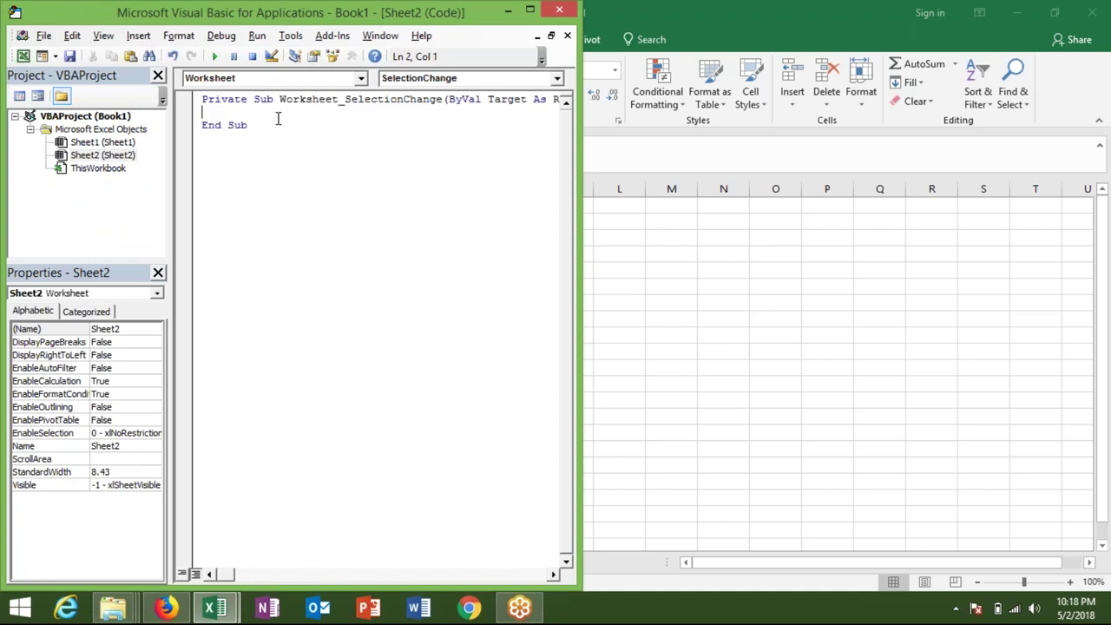
Inside the procedure, write ActiveCell.Interior.Color = vbRed.
{"action": "key", "text": "Return"}
{"action": "key", "text": "Up"}
{"action": "type", "text": "activece"}
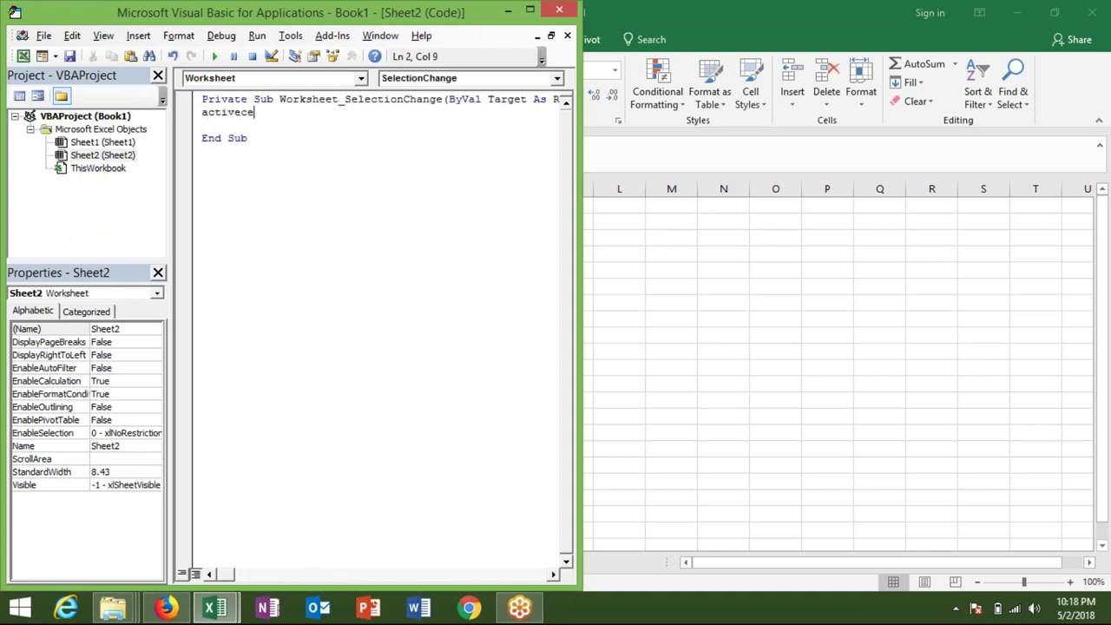
{"action": "type", "text": "ll."}
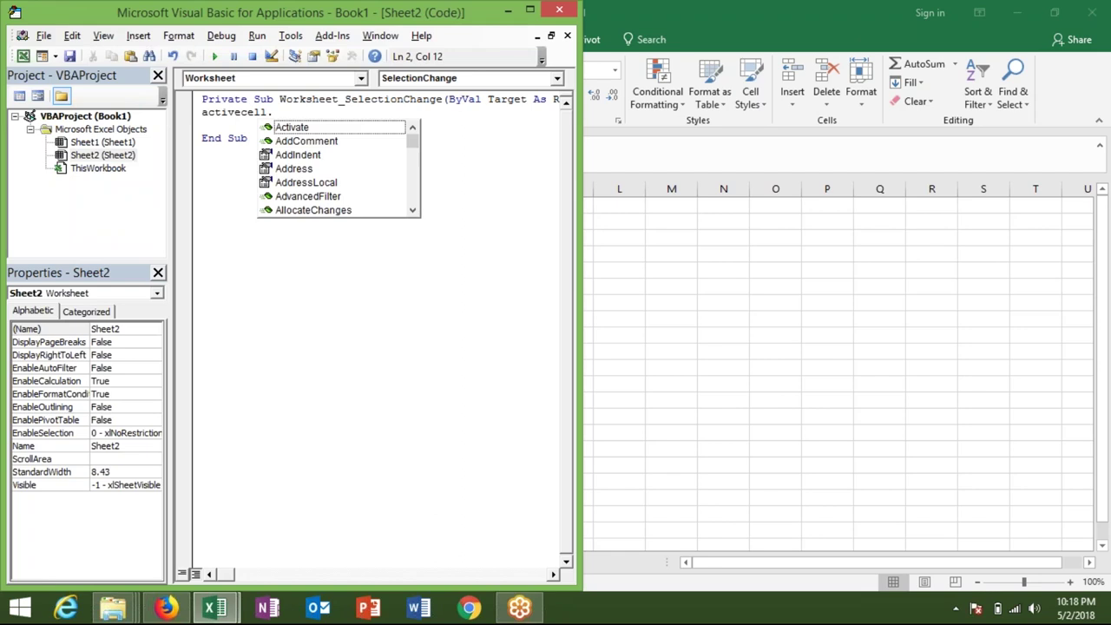
{"action": "type", "text": "in"}
{"action": "key", "text": "Down"}
{"action": "key", "text": "Down"}
{"action": "key", "text": "Down"}
{"action": "key", "text": "Tab"}
{"action": "type", "text": ".co"}
{"action": "key", "text": "Tab"}
{"action": "type", "text": "="}
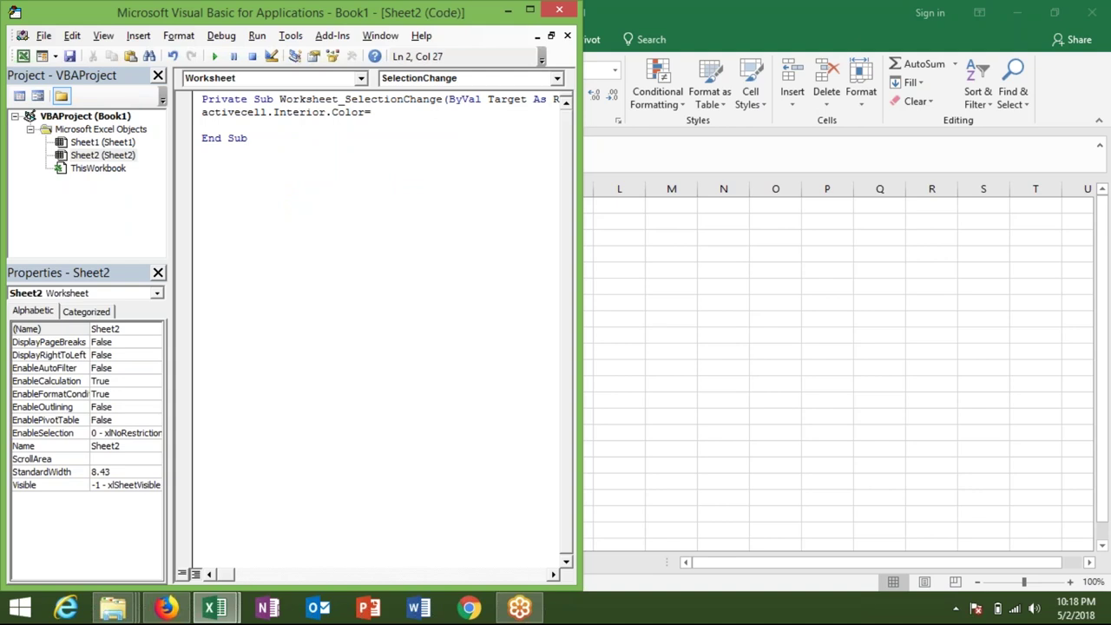
{"action": "type", "text": "vb"}
{"action": "type", "text": "red"}
Select L4, D6, D12, F7 and F9 on Sheet2 to see them turn red, then go to Sheet1.
{"action": "left_click", "coordinate": [622, 251]}
{"action": "left_click", "coordinate": [186, 285]}
{"action": "left_click", "coordinate": [211, 386]}
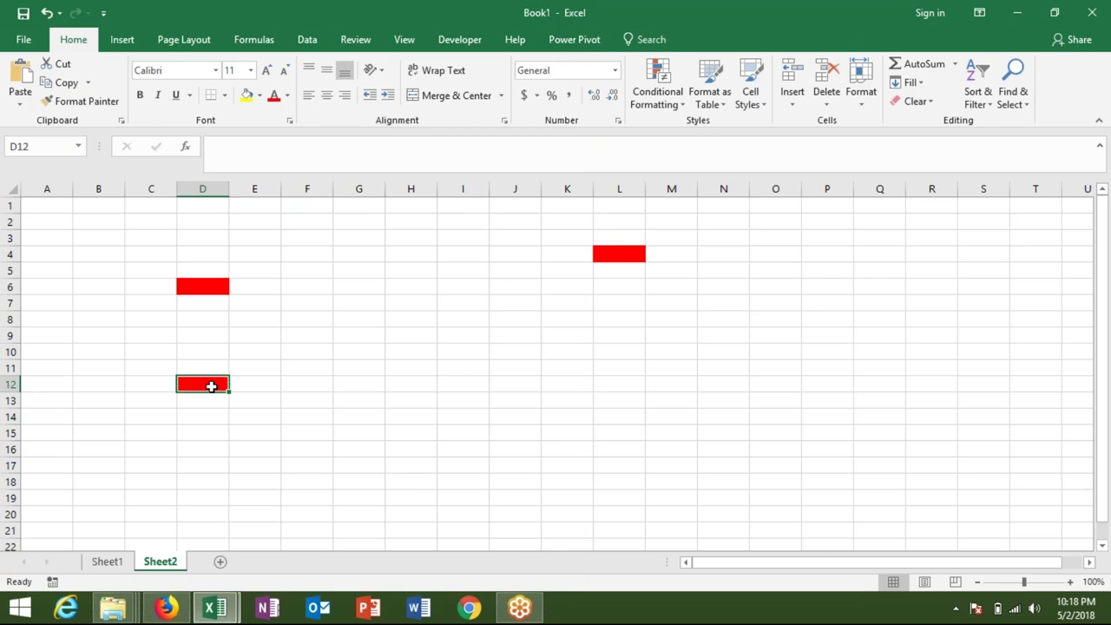
{"action": "left_click", "coordinate": [306, 308]}
{"action": "left_click", "coordinate": [315, 338]}
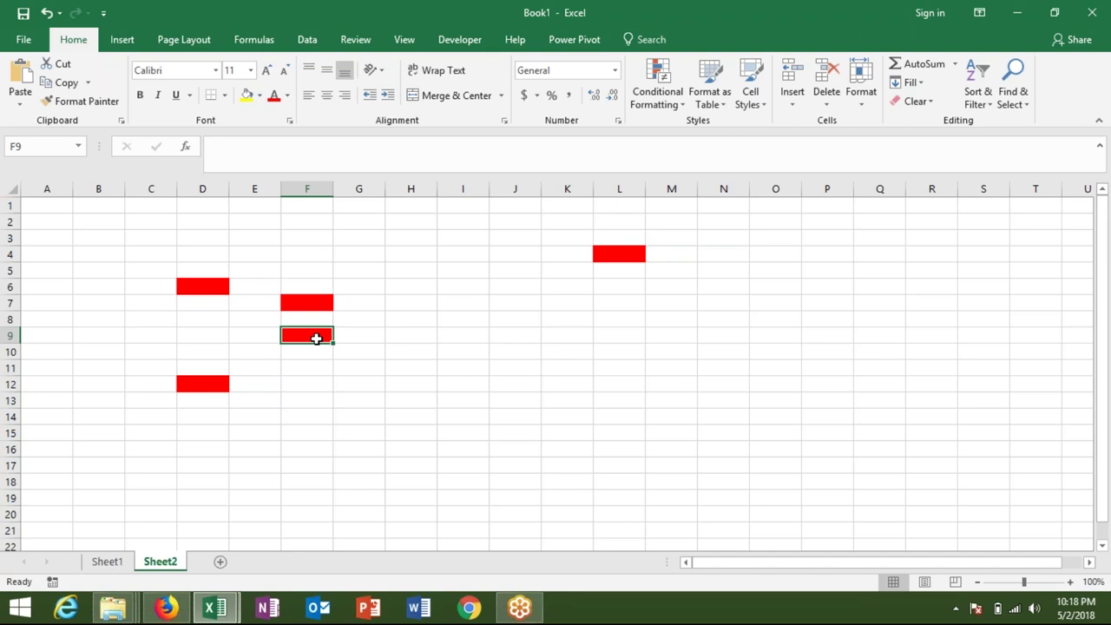
{"action": "left_click", "coordinate": [107, 562]}
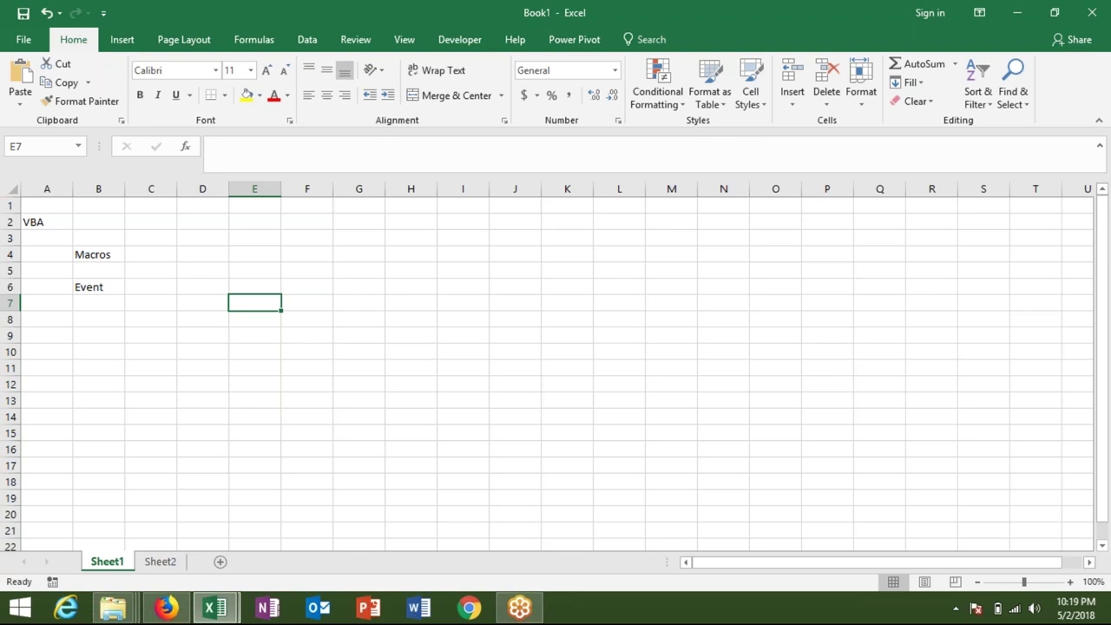
Enter the label Function in cell B8 below Event.
{"action": "key", "text": "Down"}
{"action": "key", "text": "Left"}
{"action": "key", "text": "Left"}
{"action": "key", "text": "Left"}
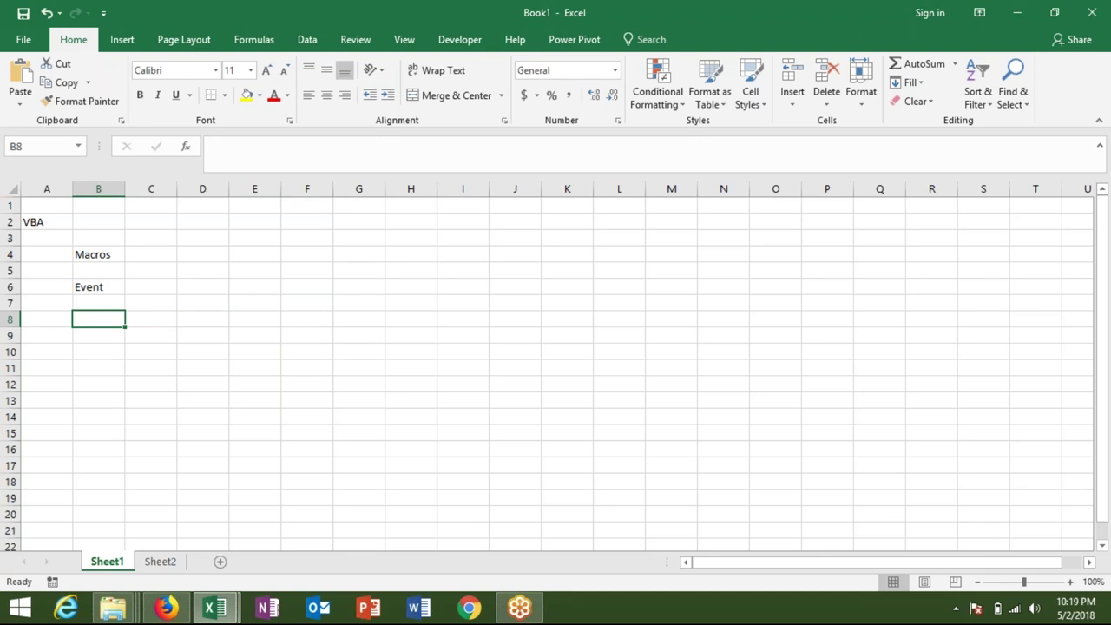
{"action": "type", "text": "Function"}
{"action": "key", "text": "Return"}
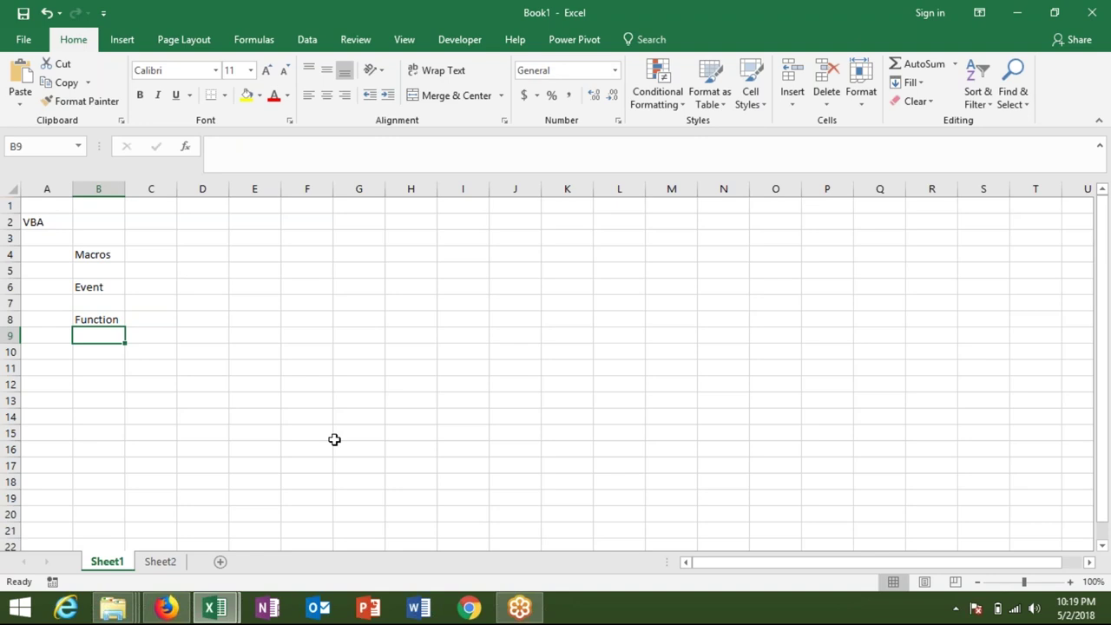
{"action": "left_click", "coordinate": [350, 288]}
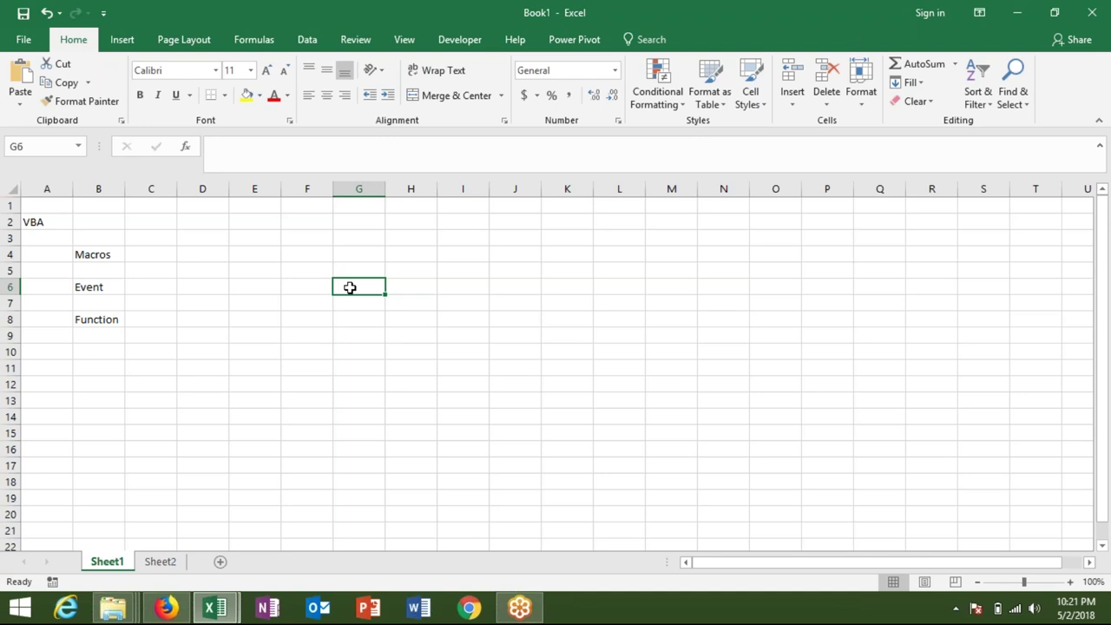
Type Userform into cell B10 beneath Function.
{"action": "left_click", "coordinate": [104, 345]}
{"action": "type", "text": "Userform"}
{"action": "key", "text": "Return"}
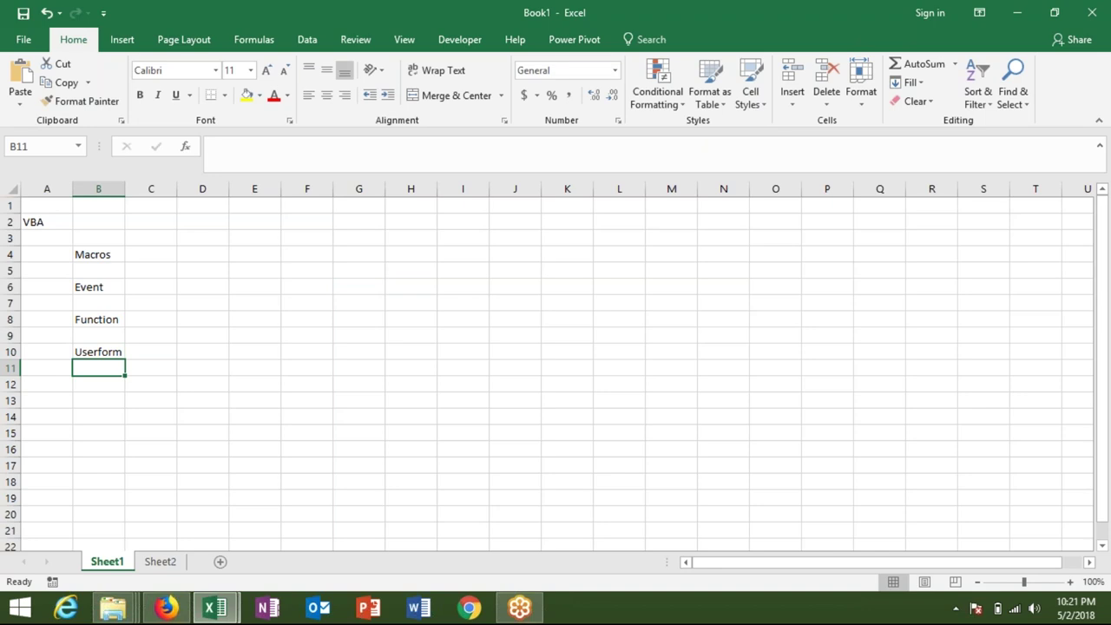
{"action": "left_click", "coordinate": [108, 336]}
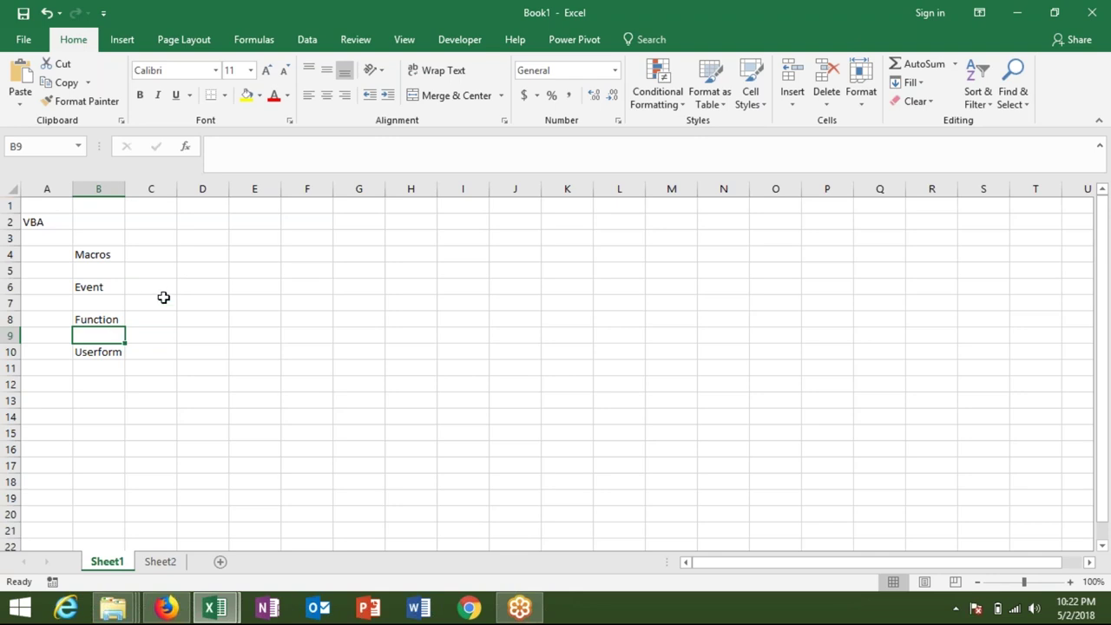
{"action": "left_click", "coordinate": [259, 287]}
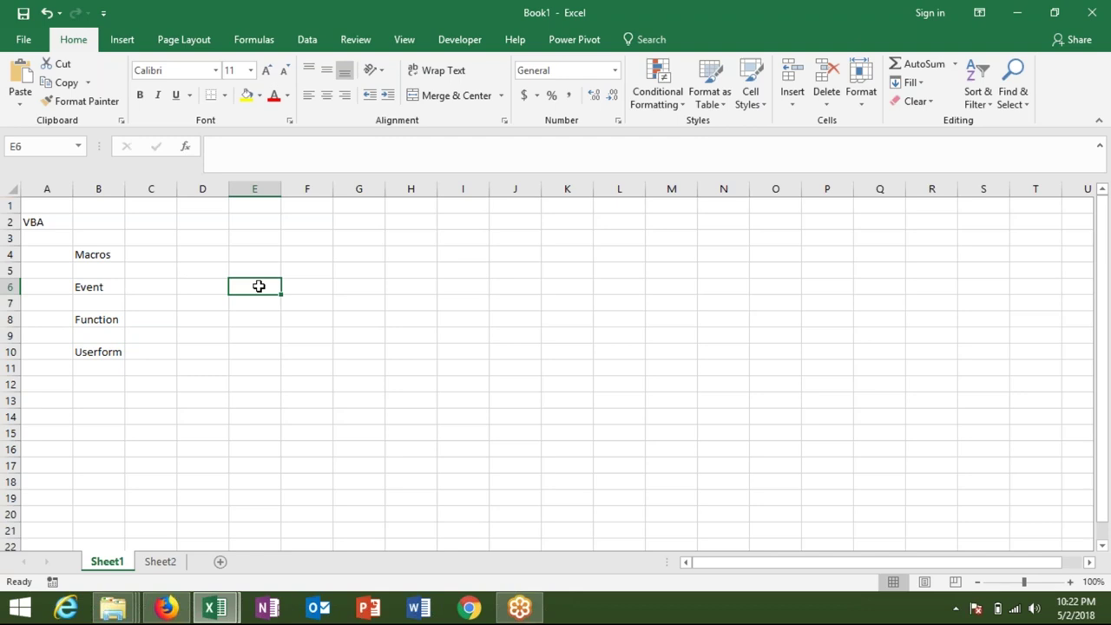
Open the Create PivotTable dialog, reposition and shrink it, then close it unused.
{"action": "left_click", "coordinate": [124, 40]}
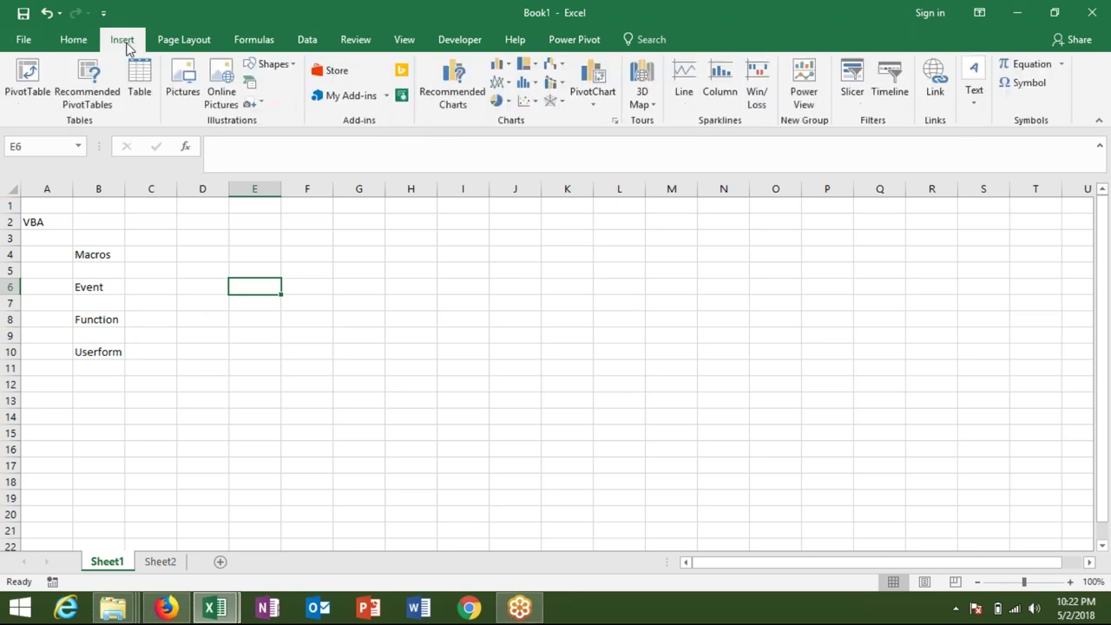
{"action": "left_click", "coordinate": [39, 94]}
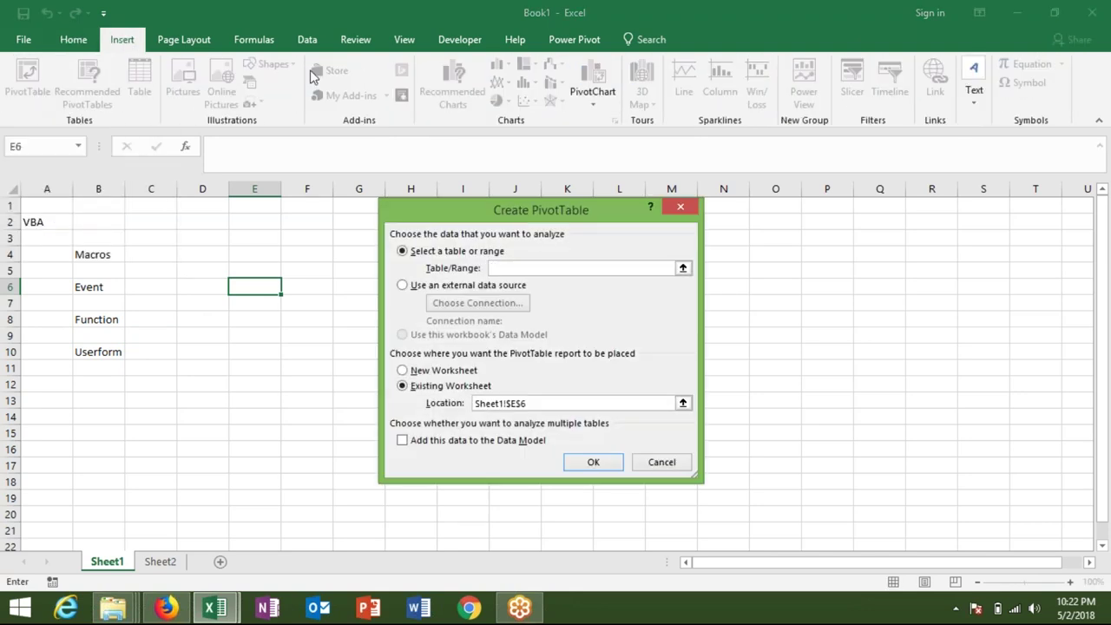
{"action": "mouse_move", "coordinate": [450, 216]}
{"action": "left_mouse_down"}
{"action": "mouse_move", "coordinate": [450, 154]}
{"action": "mouse_move", "coordinate": [380, 102]}
{"action": "left_mouse_up"}
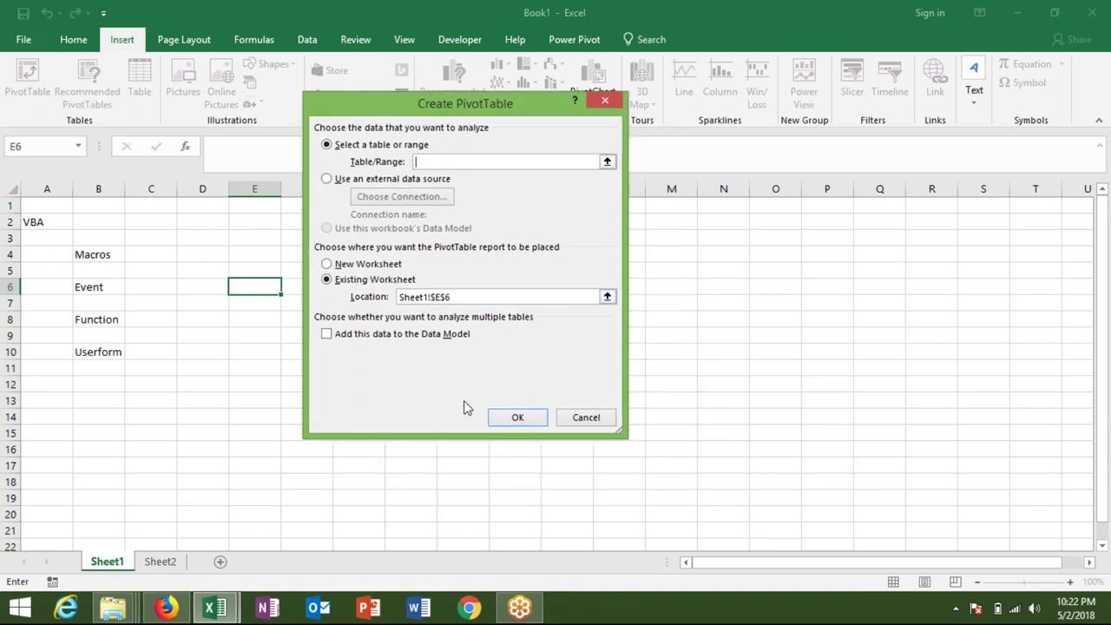
{"action": "left_click_drag", "start_coordinate": [462, 439], "coordinate": [462, 377]}
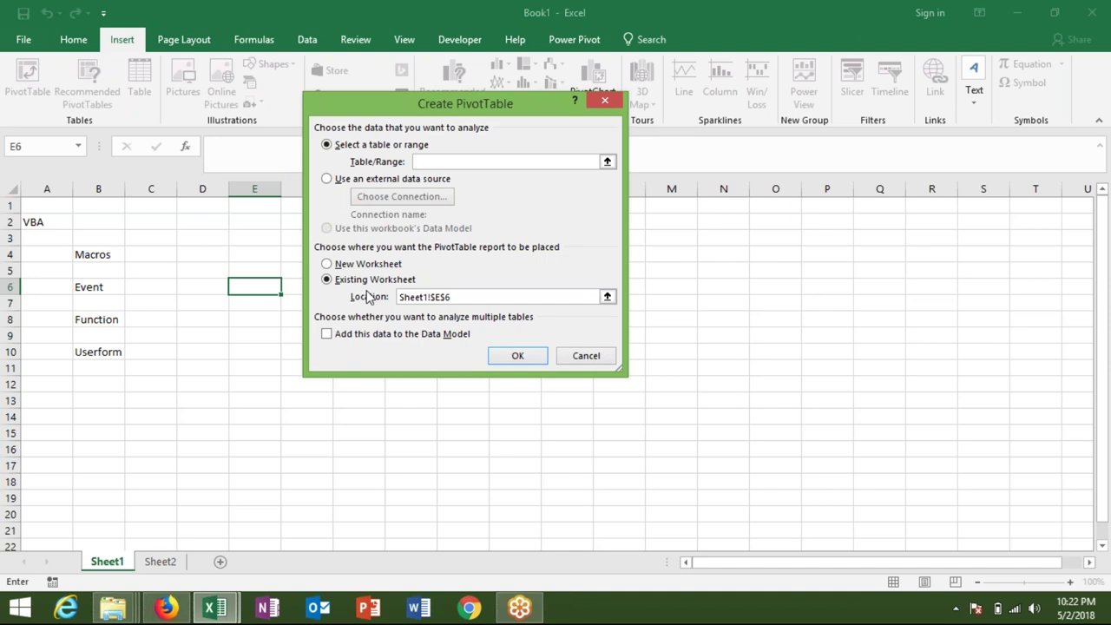
{"action": "left_click", "coordinate": [472, 87]}
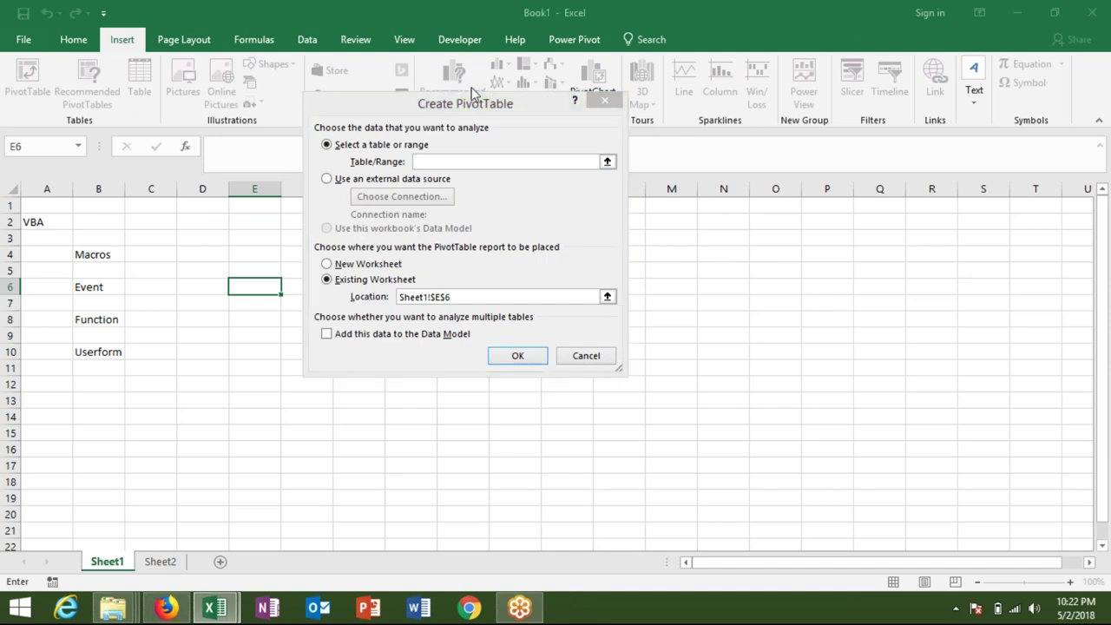
{"action": "left_click", "coordinate": [607, 123]}
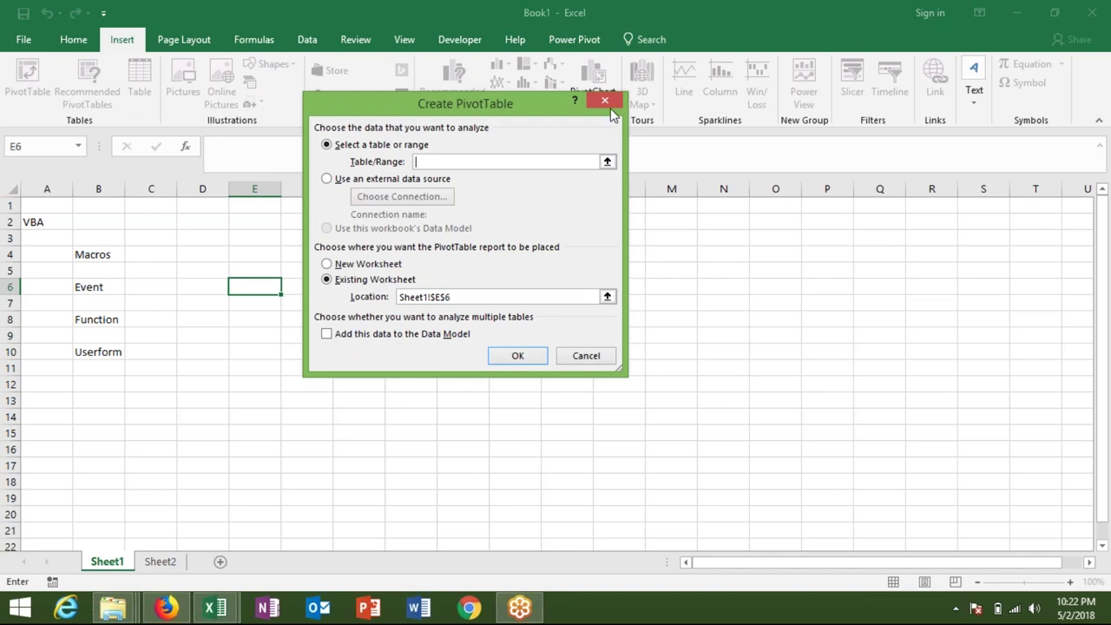
{"action": "left_click", "coordinate": [607, 101]}
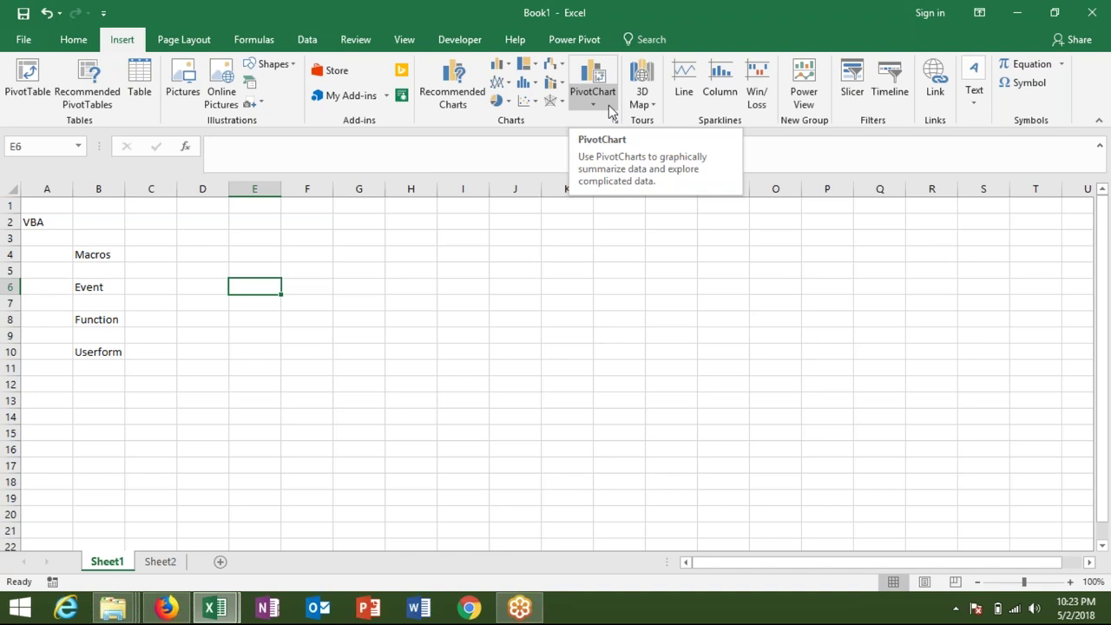
{"action": "left_click", "coordinate": [47, 238]}
{"action": "left_click", "coordinate": [76, 250]}
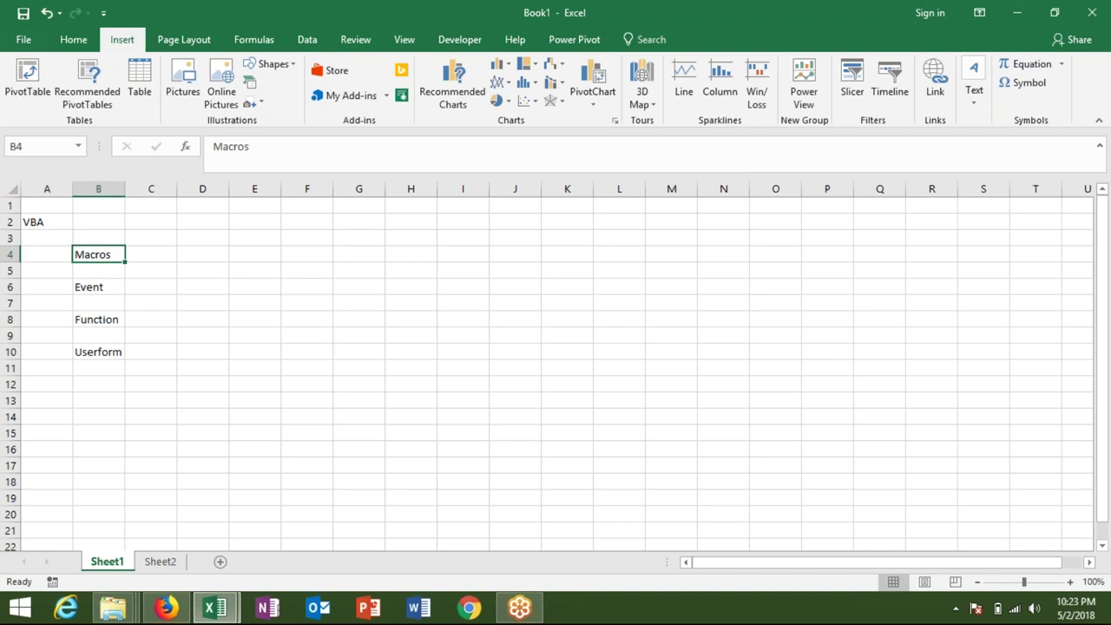
{"action": "left_click", "coordinate": [87, 297]}
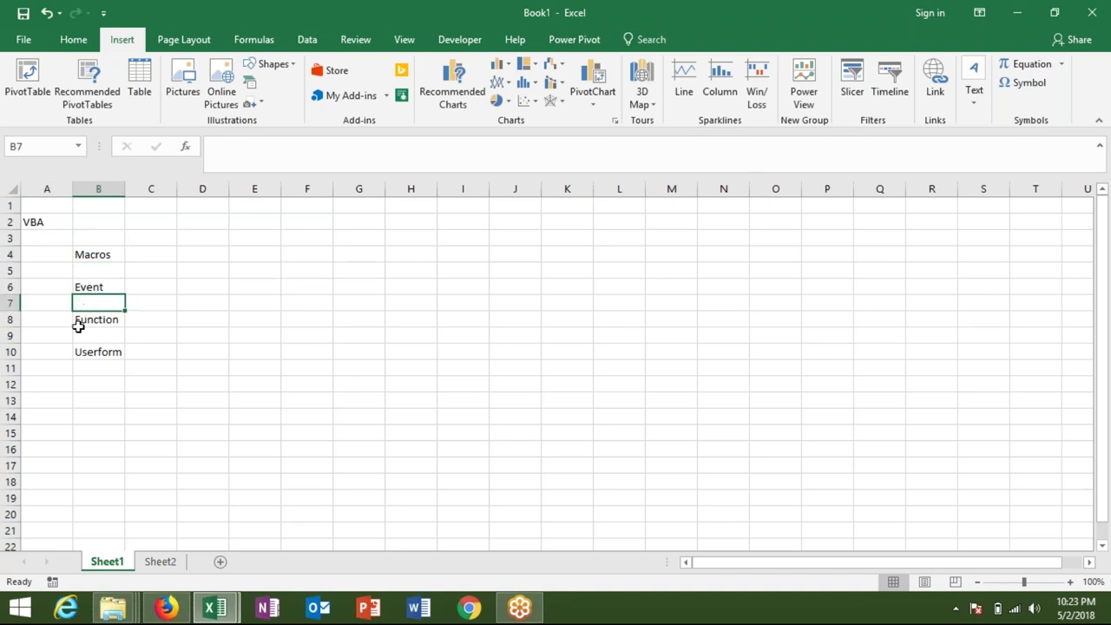
{"action": "left_click", "coordinate": [76, 321]}
{"action": "left_click", "coordinate": [81, 354]}
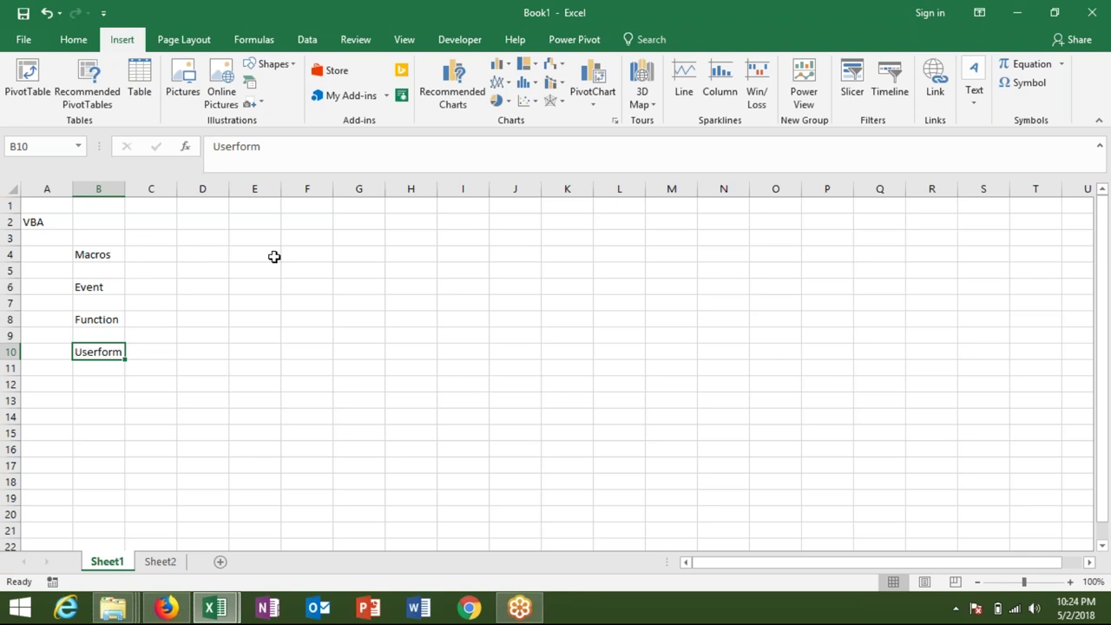
Show the taskbar previews of the Book1 workbook and the VBA editor windows.
{"action": "mouse_move", "coordinate": [1108, 4]}
{"action": "left_click", "coordinate": [224, 608]}
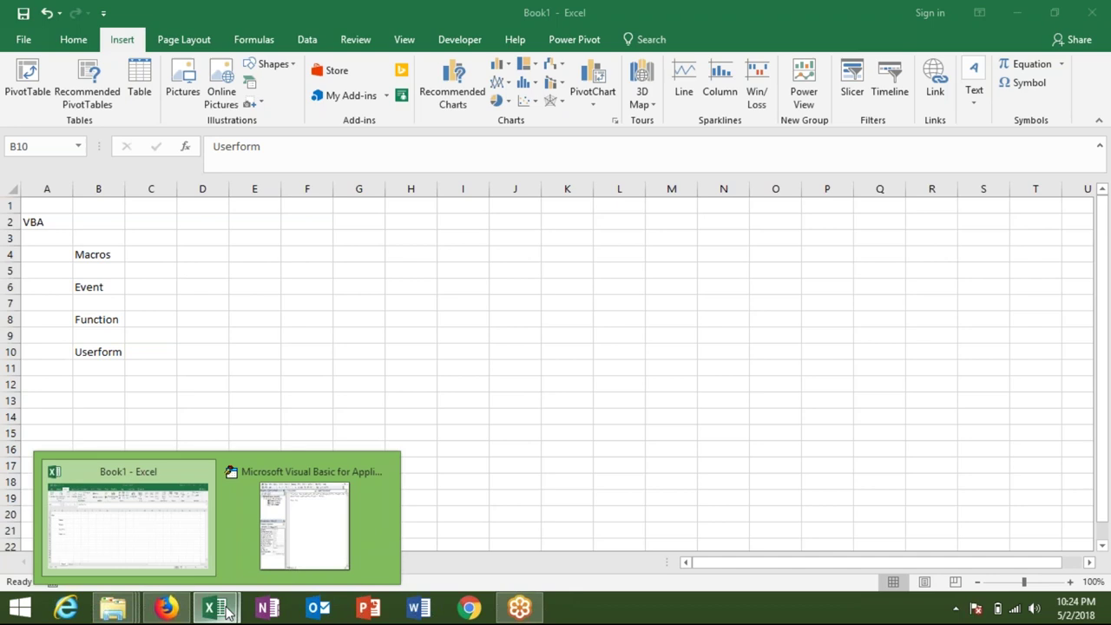
Reopen the Mail-sheet workbook from recent files and set C2 to 22.45.
{"action": "left_click", "coordinate": [181, 507]}
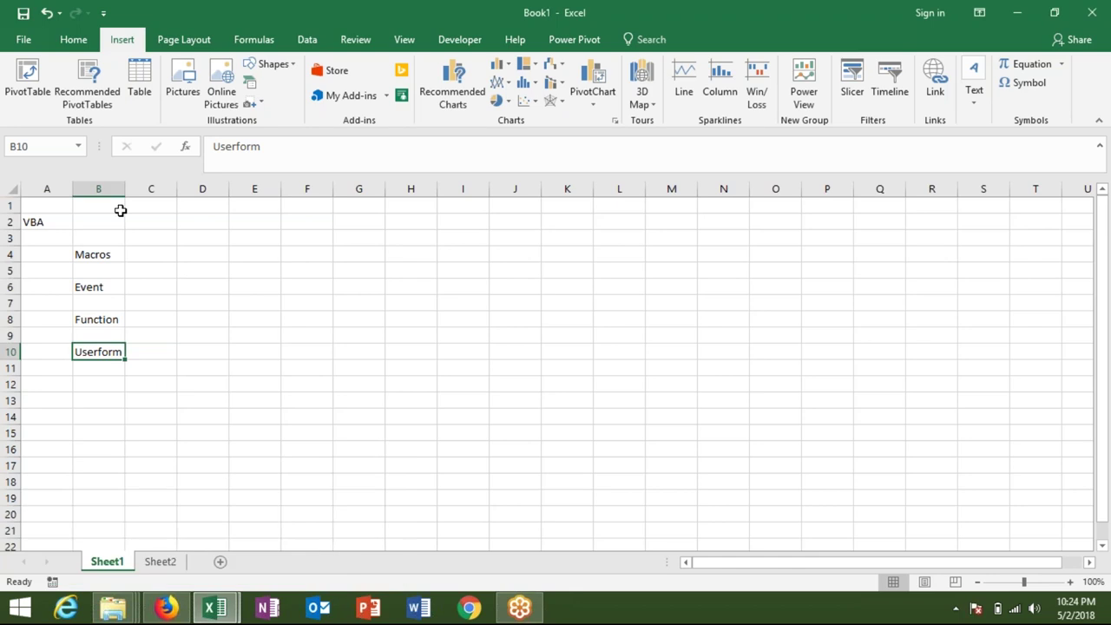
{"action": "left_click", "coordinate": [25, 36]}
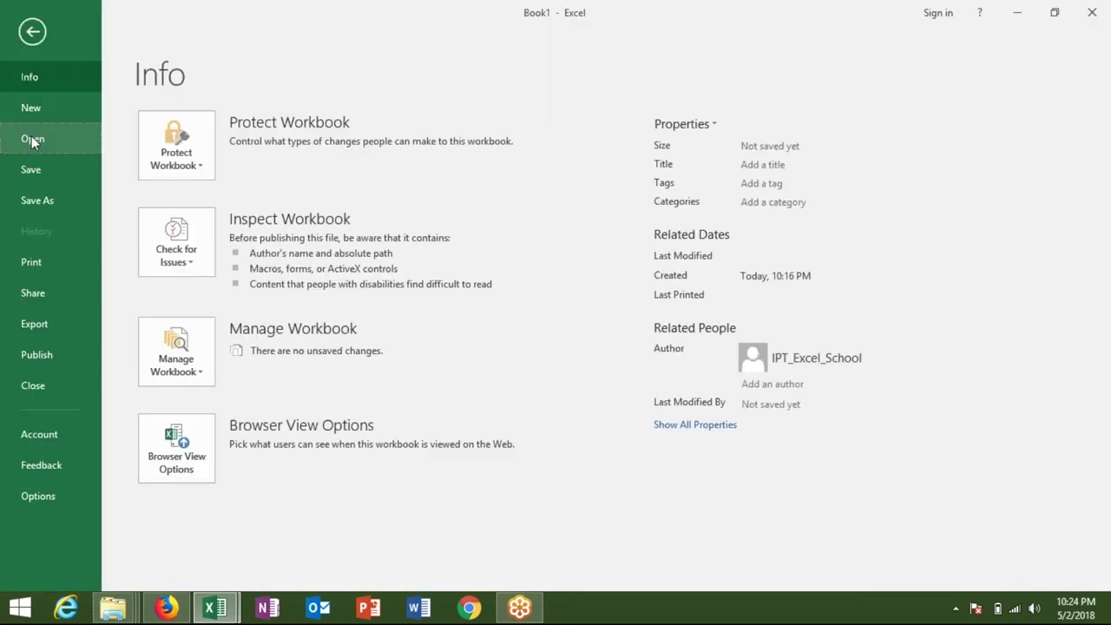
{"action": "left_click", "coordinate": [31, 136]}
{"action": "left_click", "coordinate": [514, 142]}
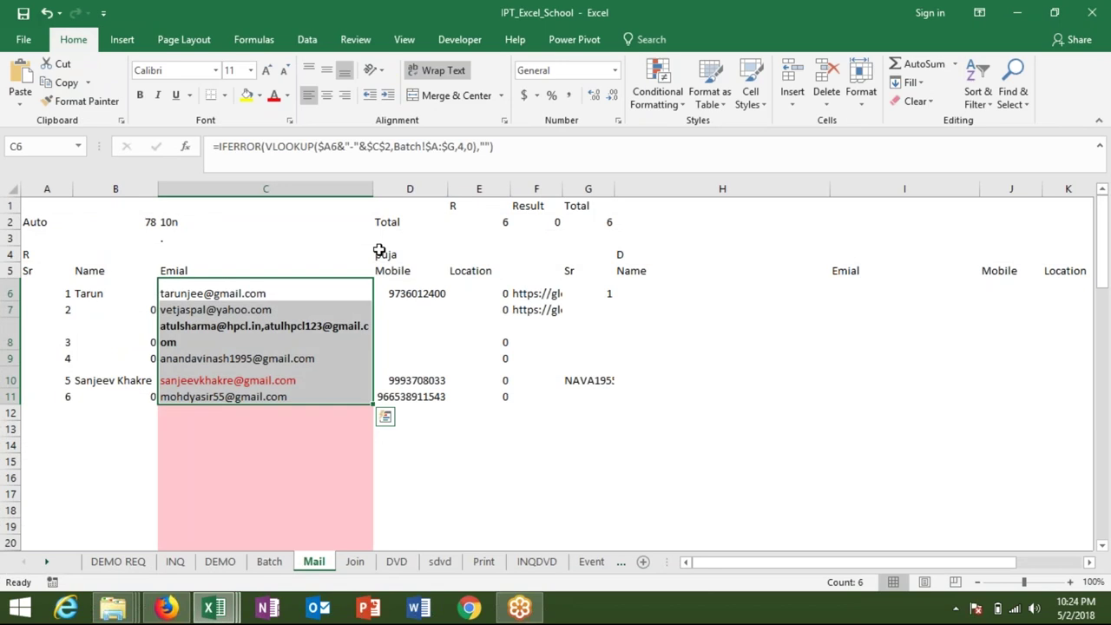
{"action": "left_click", "coordinate": [372, 255]}
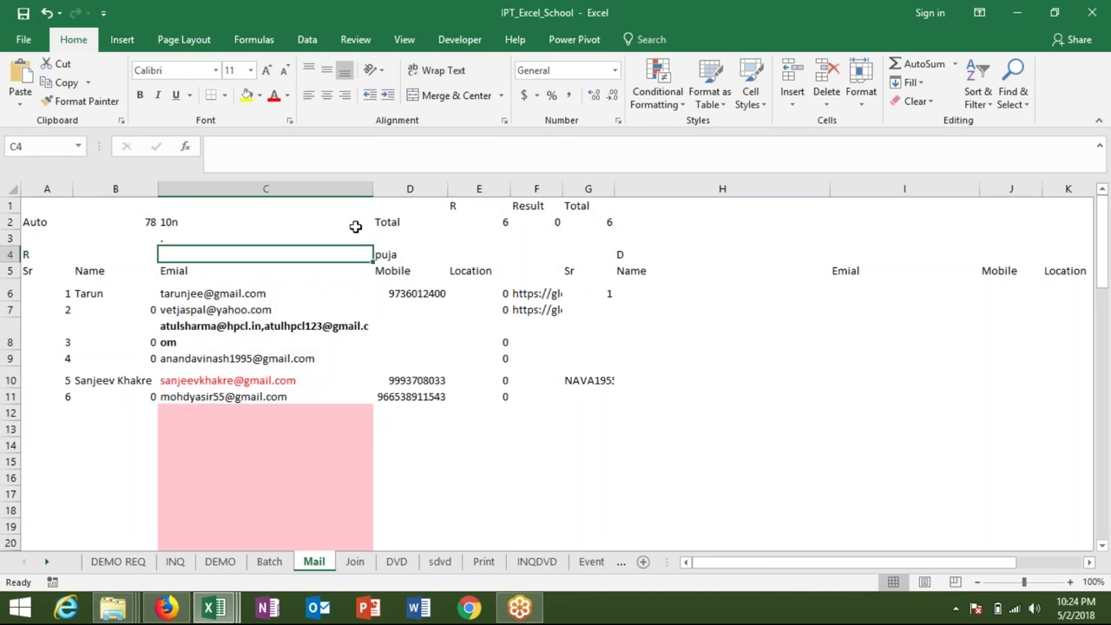
{"action": "left_click", "coordinate": [356, 227]}
{"action": "type", "text": "22.45"}
{"action": "key", "text": "Return"}
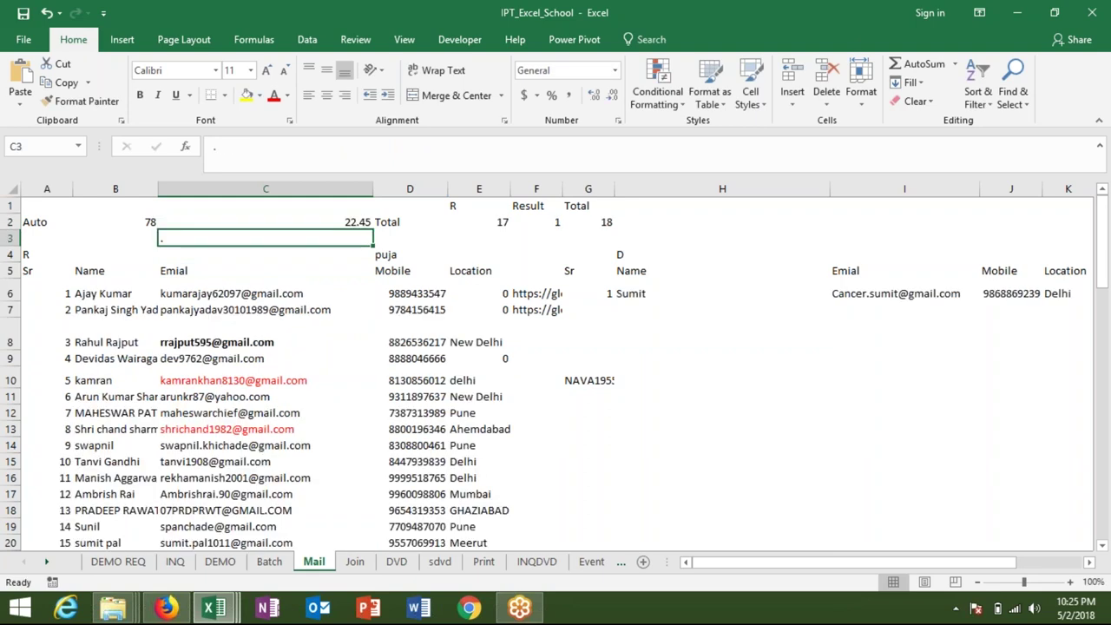
Select the email range C6:C22, open and dismiss Quick Analysis, and return to Book1.
{"action": "left_click", "coordinate": [531, 296]}
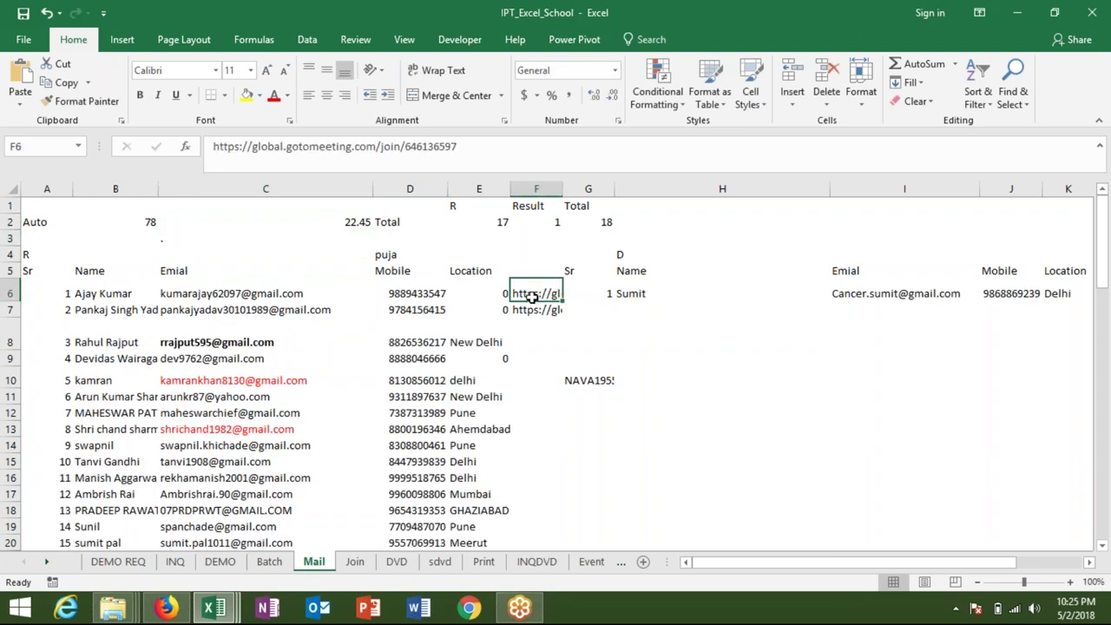
{"action": "key", "text": "Left"}
{"action": "key", "text": "Left"}
{"action": "key", "text": "Left"}
{"action": "key", "text": "shift+Down"}
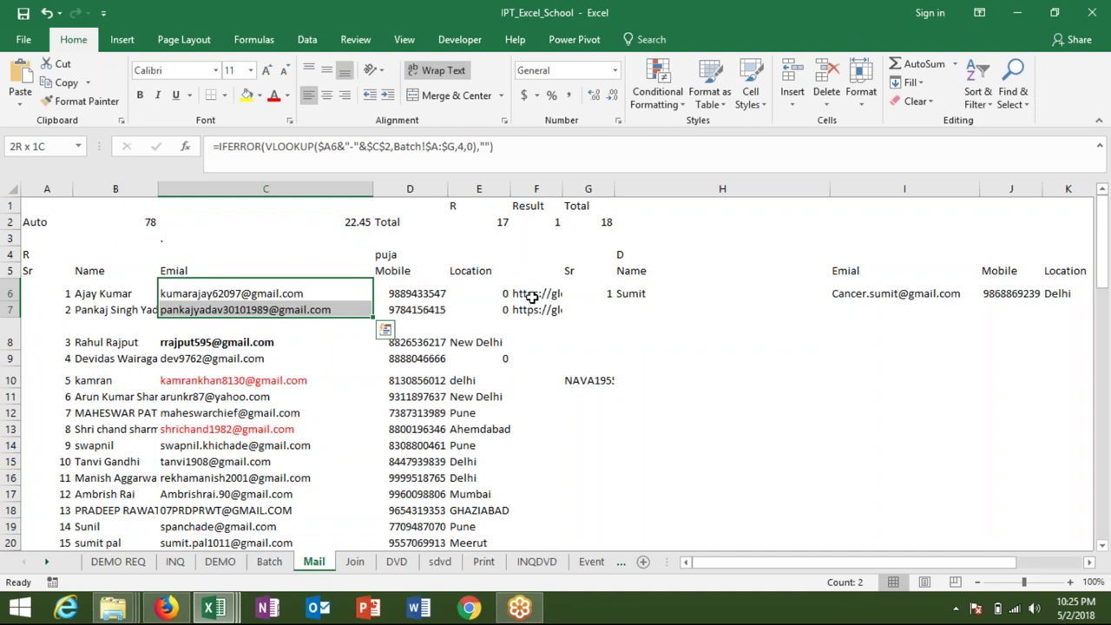
{"action": "key", "text": "shift+Down"}
{"action": "key", "text": "shift+Down"}
{"action": "key", "text": "shift+Down"}
{"action": "key", "text": "shift+Down"}
{"action": "key", "text": "shift+Down"}
{"action": "key", "text": "shift+Down"}
{"action": "key", "text": "shift+Up"}
{"action": "key", "text": "shift+Up"}
{"action": "key", "text": "shift+Up"}
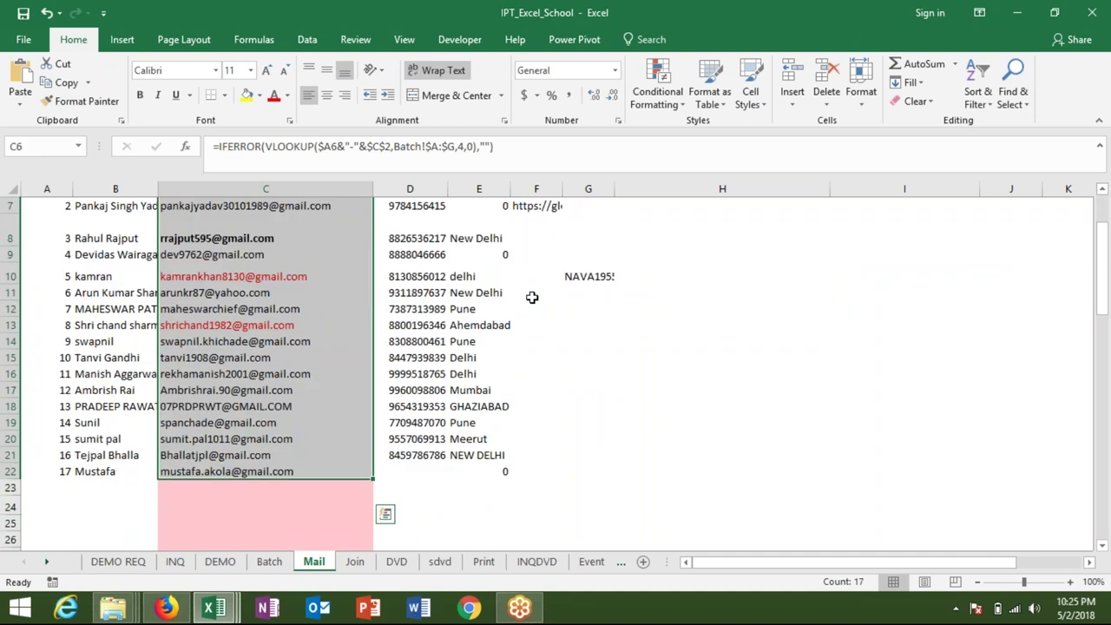
{"action": "key", "text": "ctrl+q"}
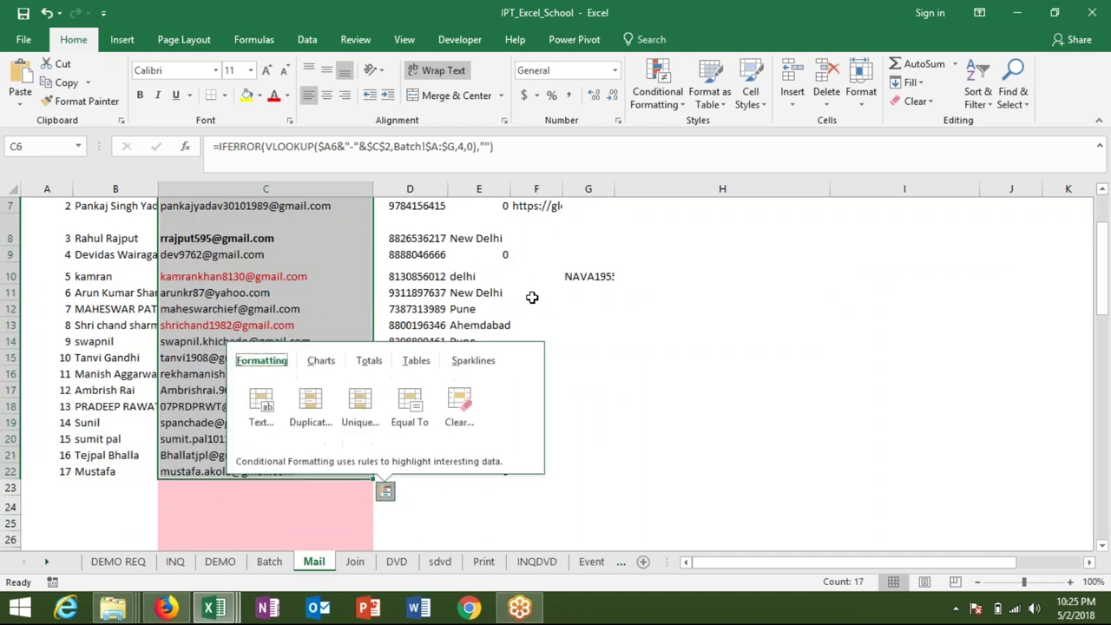
{"action": "key", "text": "Escape"}
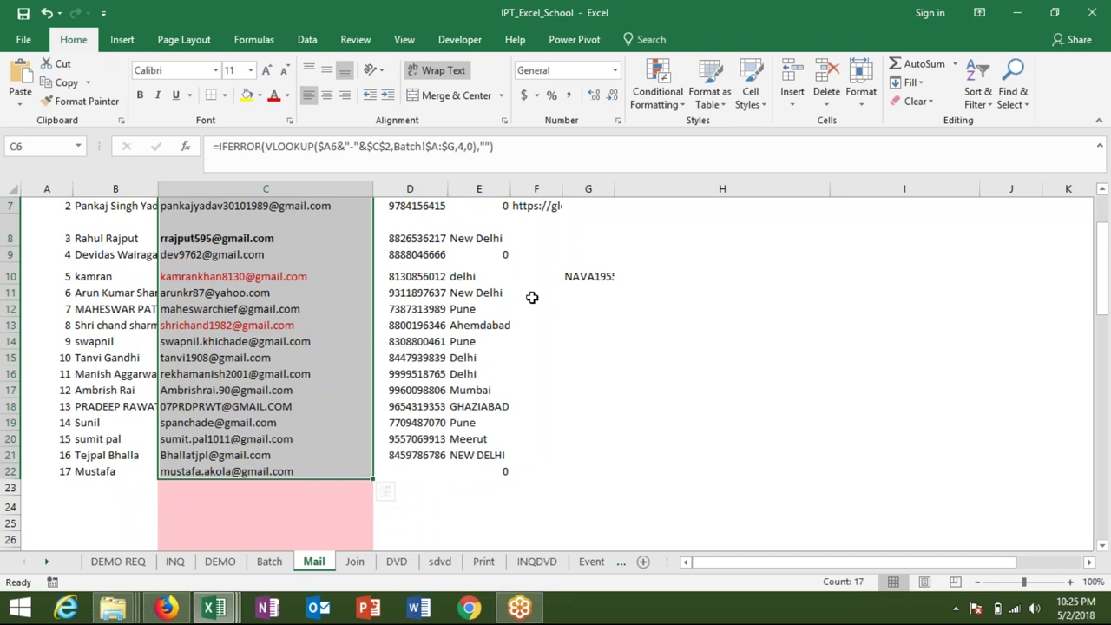
{"action": "key", "text": "alt+Tab"}
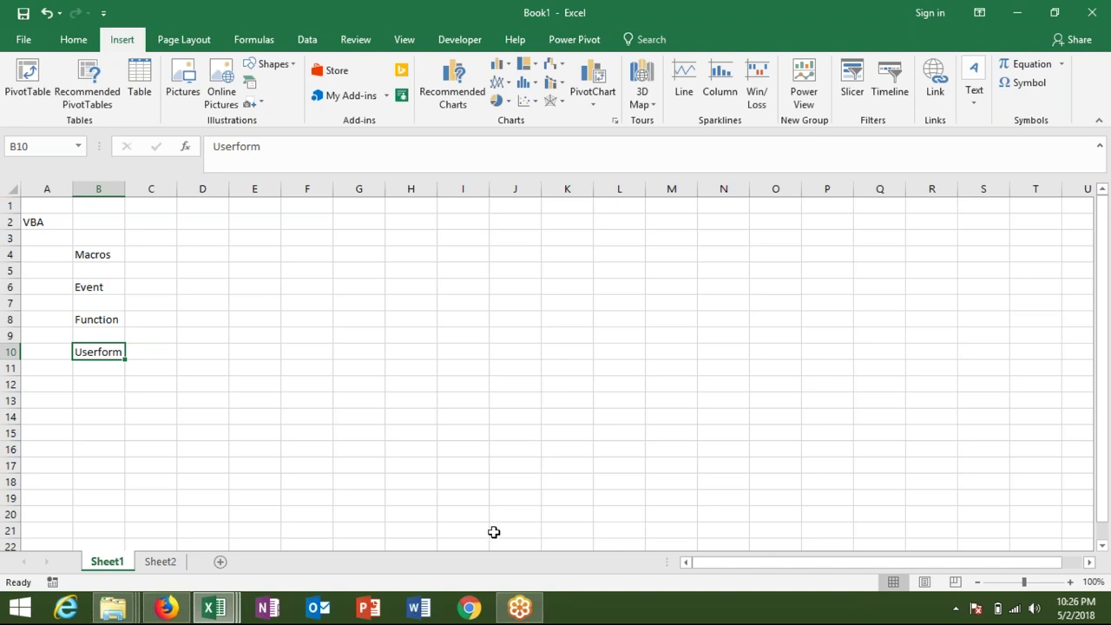
Launch Chrome and load google.com.
{"action": "left_click", "coordinate": [469, 608]}
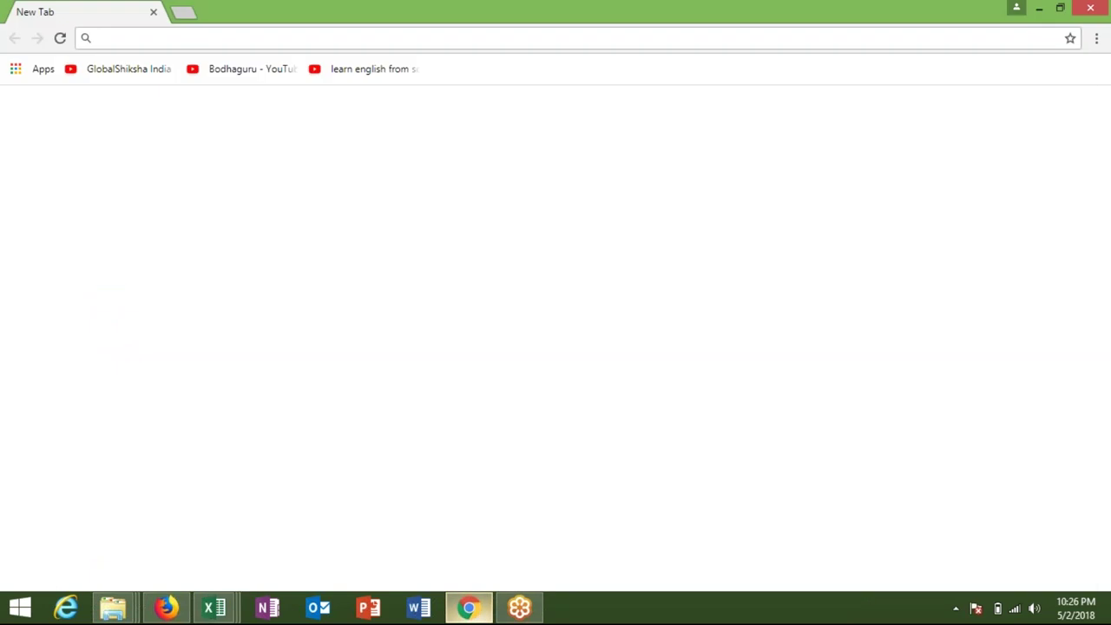
{"action": "type", "text": "google.com"}
{"action": "key", "text": "Return"}
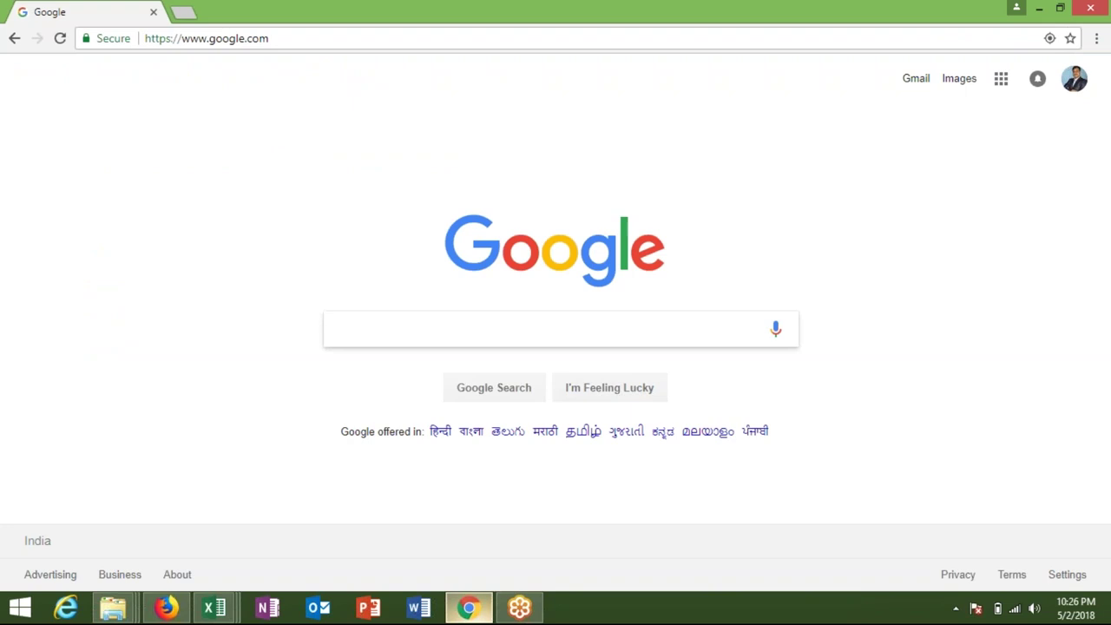
Search Google for 'free ads posting sites list' using the suggestions.
{"action": "type", "text": "ya"}
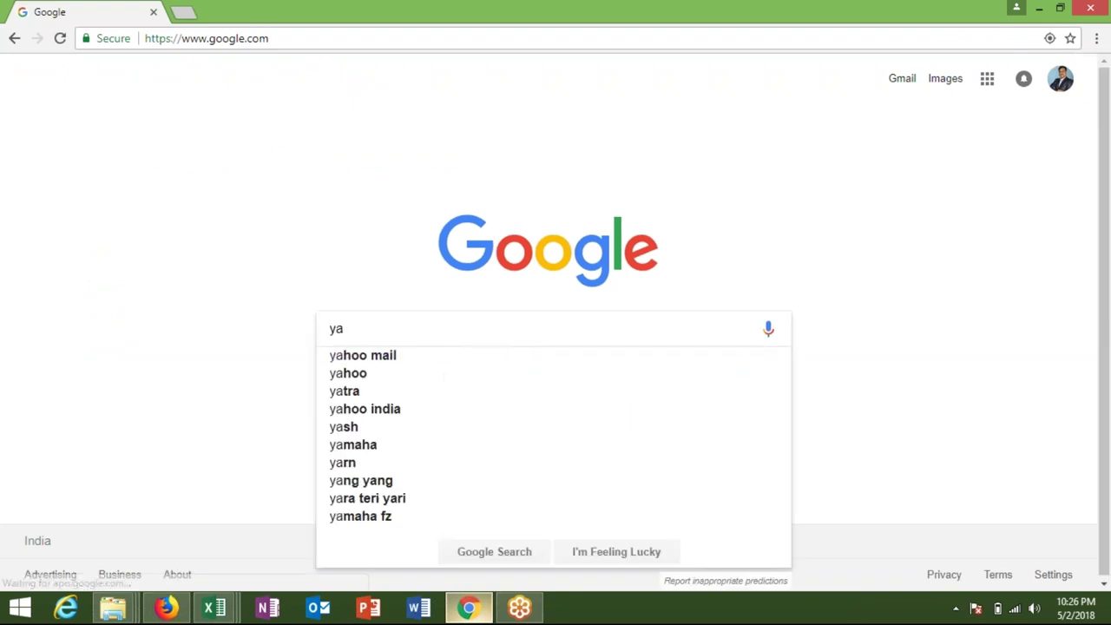
{"action": "type", "text": "ll"}
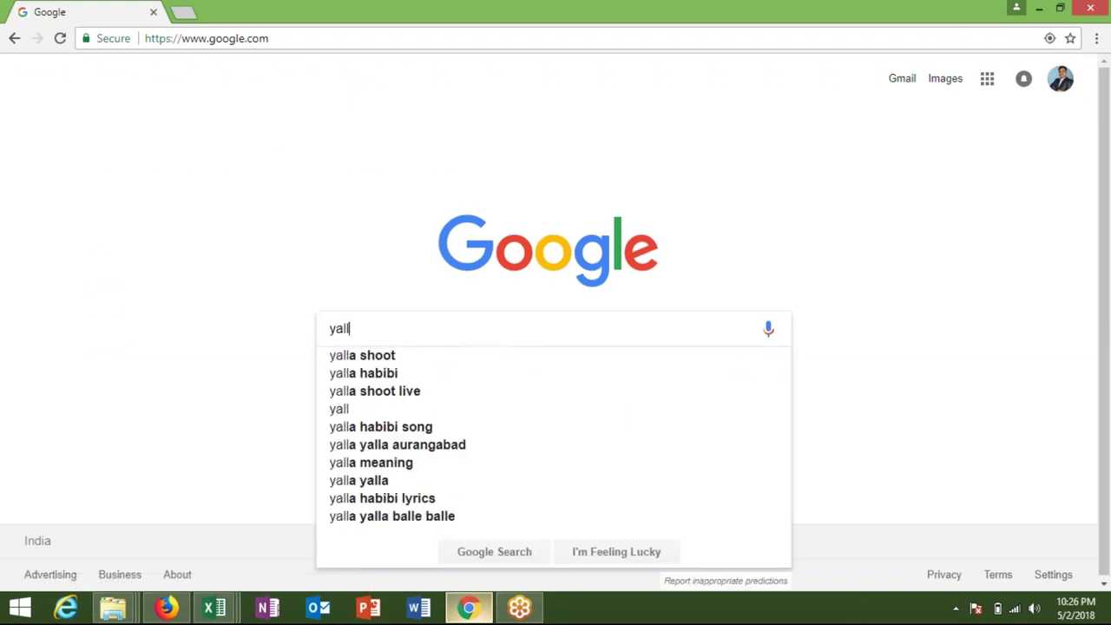
{"action": "type", "text": "o"}
{"action": "key", "text": "Down"}
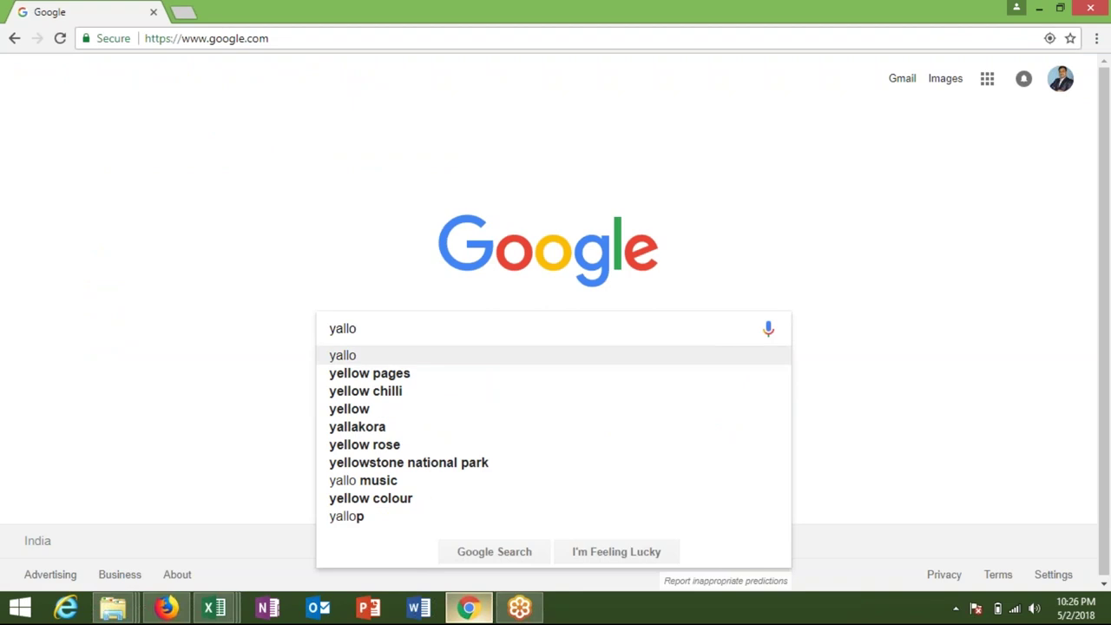
{"action": "key", "text": "Down"}
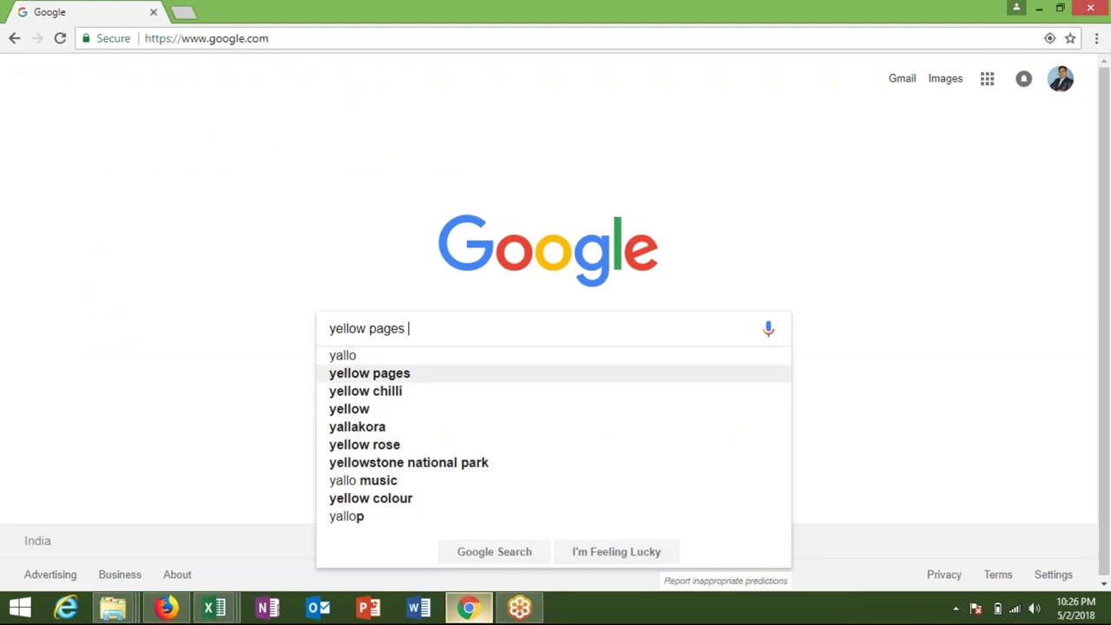
{"action": "key", "text": "BackSpace"}
{"action": "key", "text": "BackSpace"}
{"action": "key", "text": "BackSpace"}
{"action": "key", "text": "BackSpace"}
{"action": "key", "text": "BackSpace"}
{"action": "key", "text": "BackSpace"}
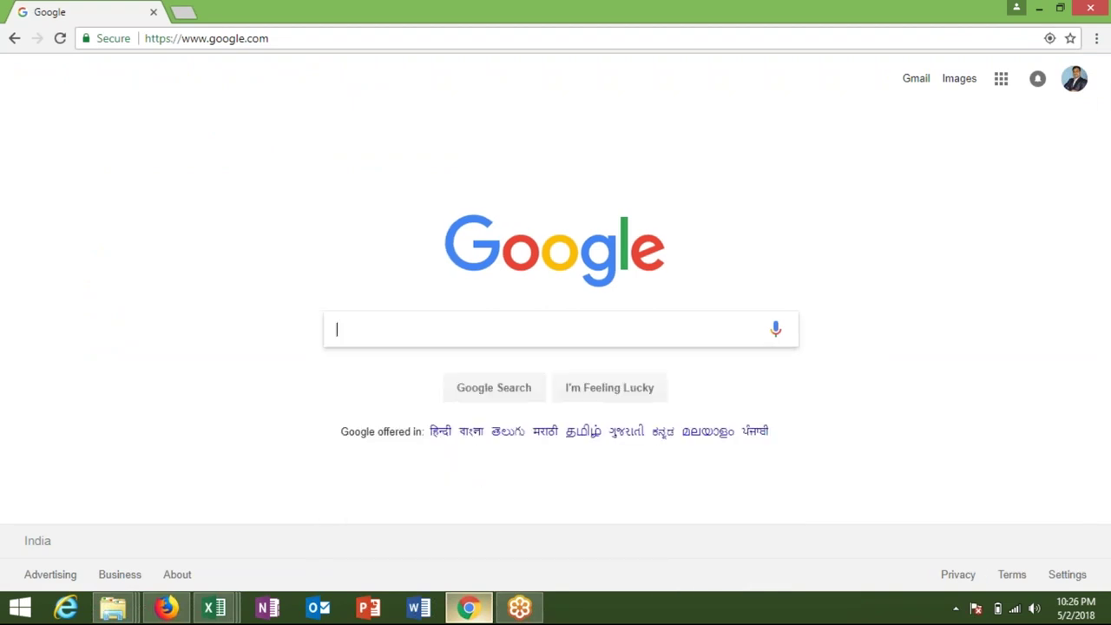
{"action": "type", "text": "free "}
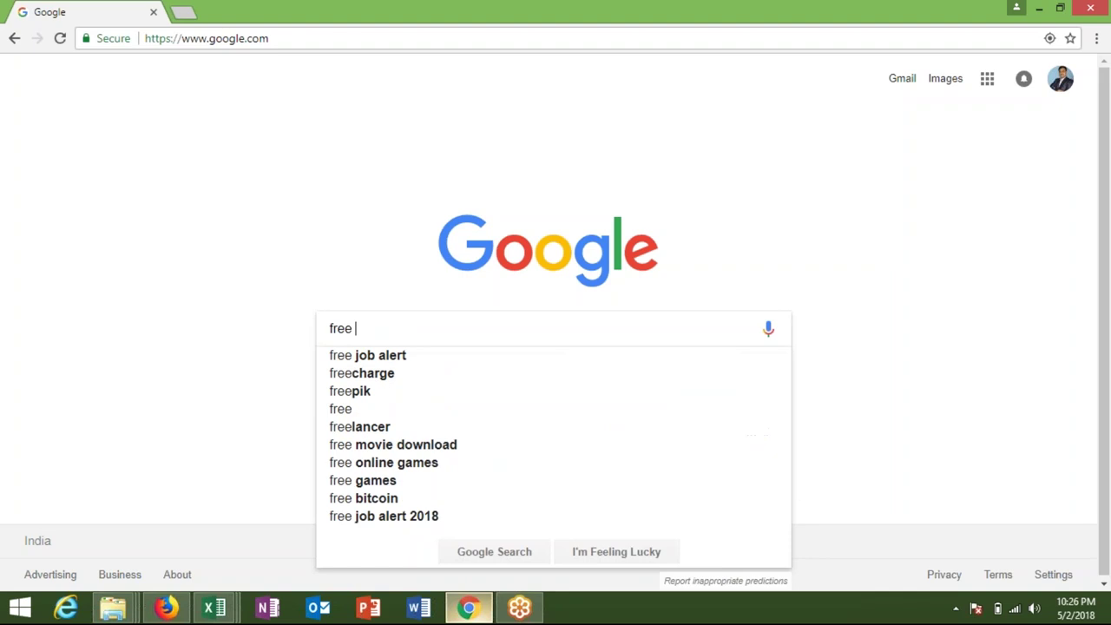
{"action": "type", "text": "ads"}
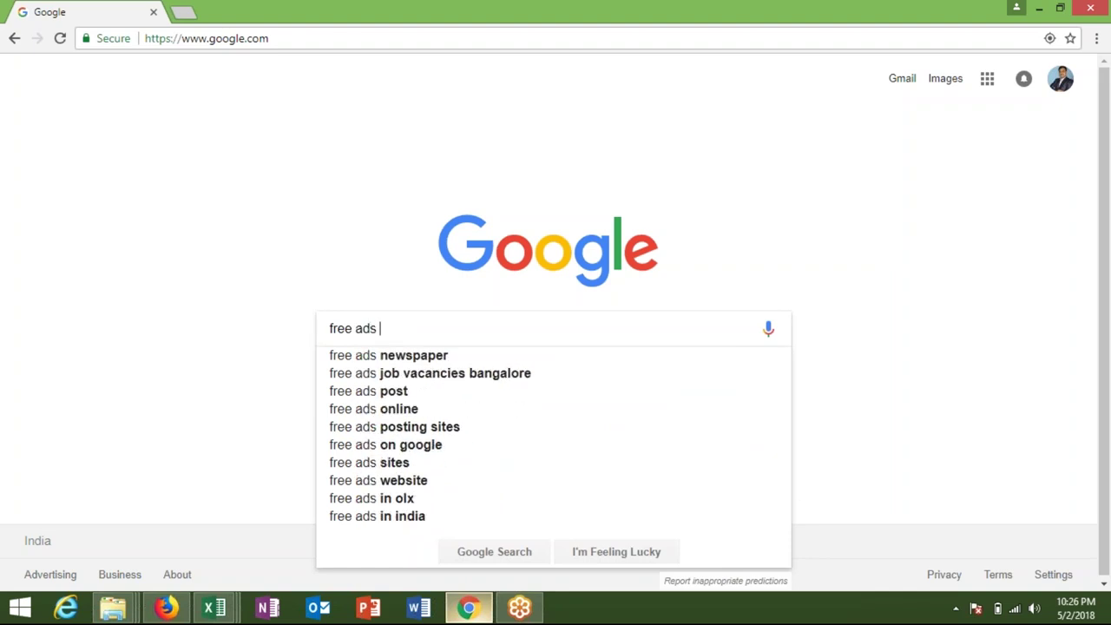
{"action": "key", "text": "Down"}
{"action": "key", "text": "Down"}
{"action": "key", "text": "Down"}
{"action": "key", "text": "Down"}
{"action": "key", "text": "Down"}
{"action": "type", "text": "li"}
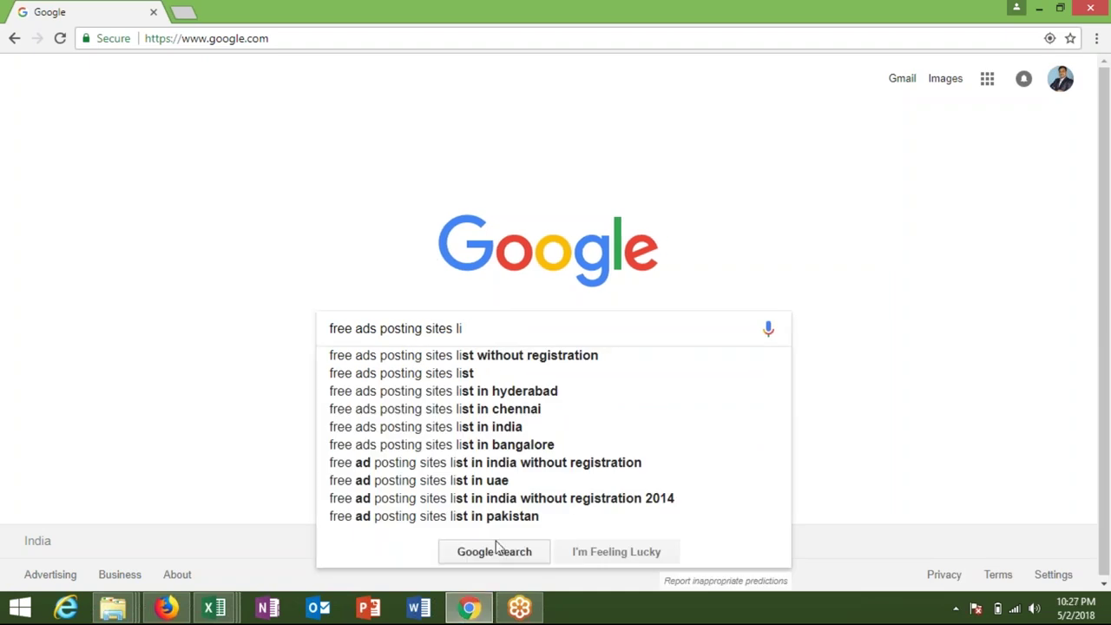
{"action": "left_click", "coordinate": [477, 372]}
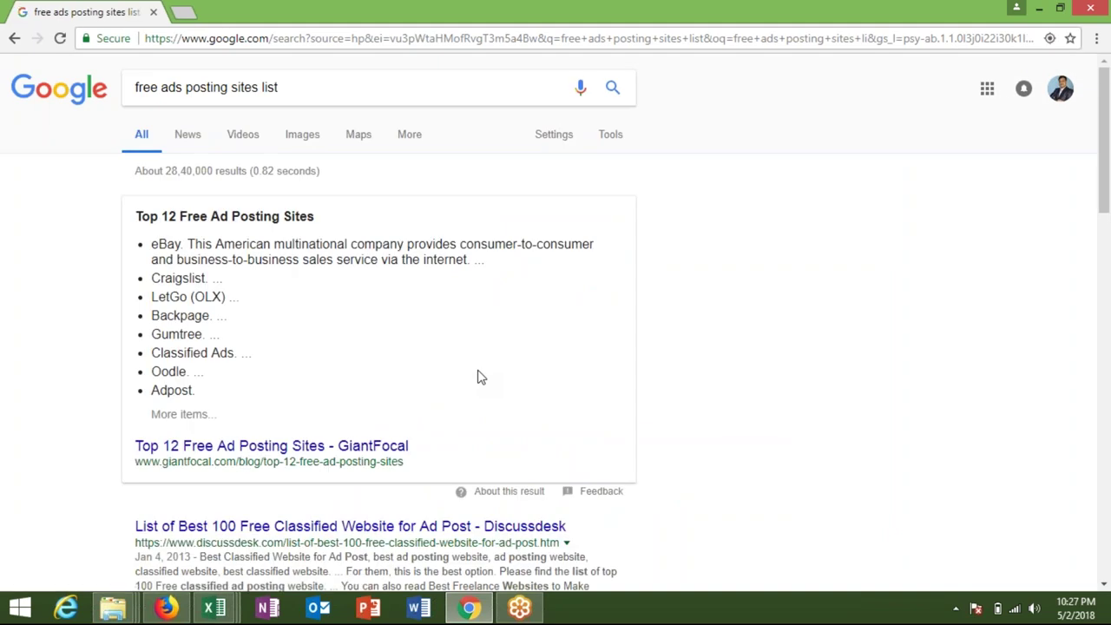
Open the DiscussDesk list of classified ad sites and select its Top 100 table down to entry 57.
{"action": "scroll", "coordinate": [477, 377], "scroll_direction": "down", "scroll_amount": 2}
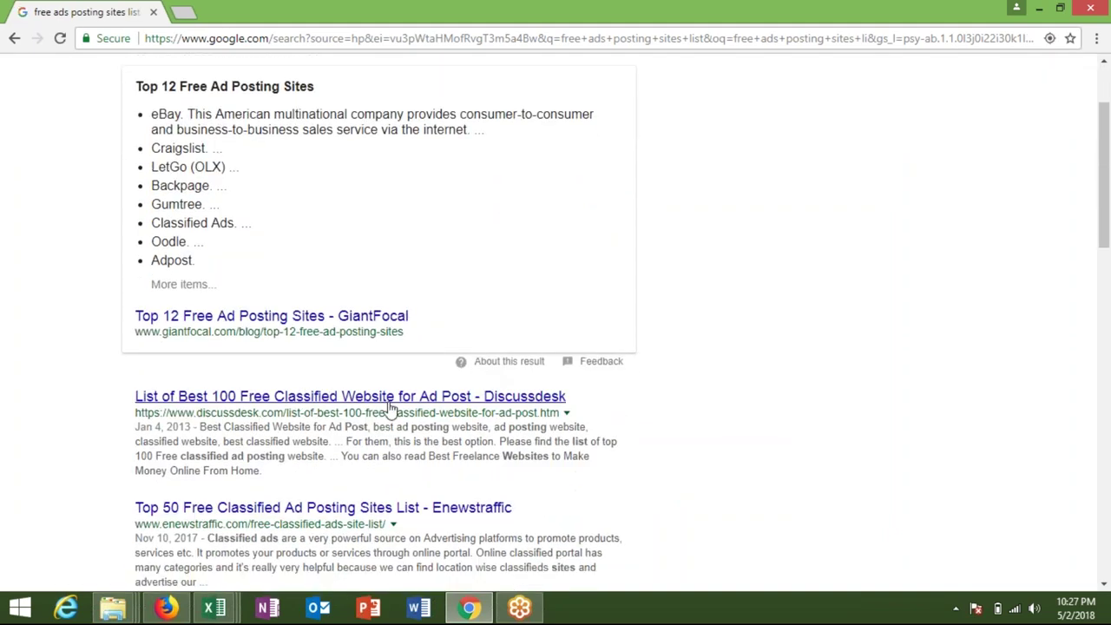
{"action": "left_click", "coordinate": [390, 401]}
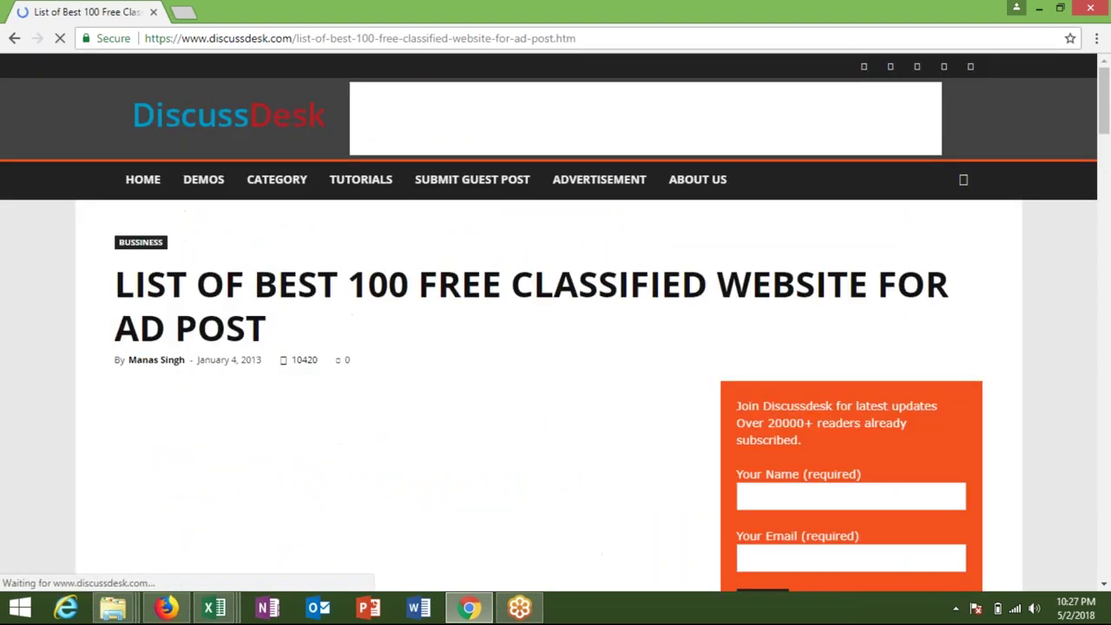
{"action": "scroll", "coordinate": [556, 323], "scroll_direction": "down", "scroll_amount": 1}
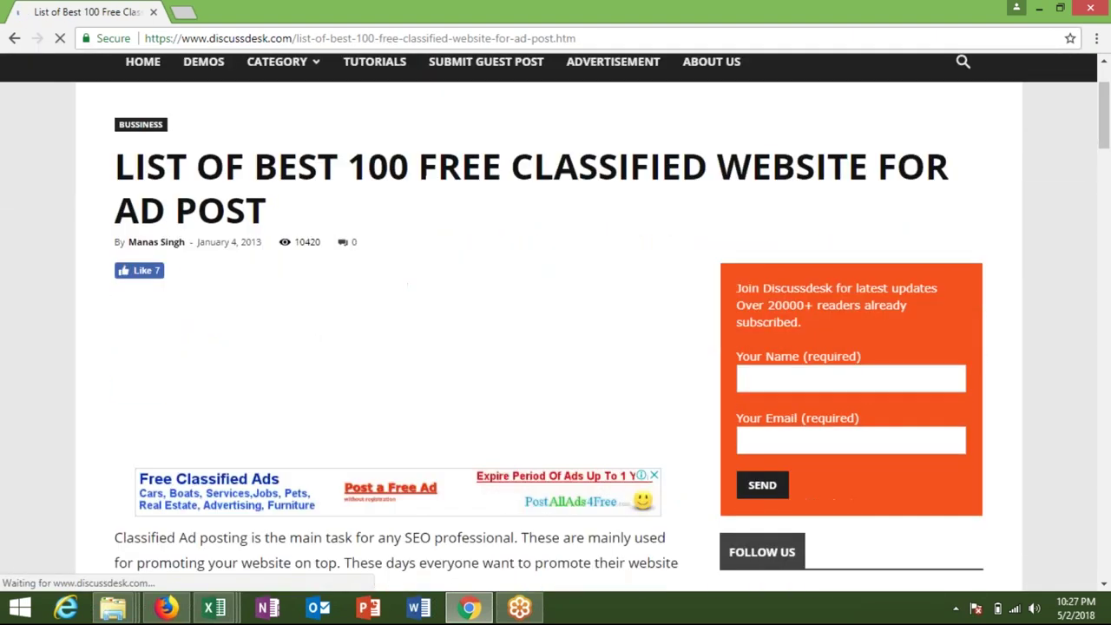
{"action": "scroll", "coordinate": [556, 323], "scroll_direction": "down", "scroll_amount": 5}
{"action": "scroll", "coordinate": [132, 202], "scroll_direction": "down", "scroll_amount": 2}
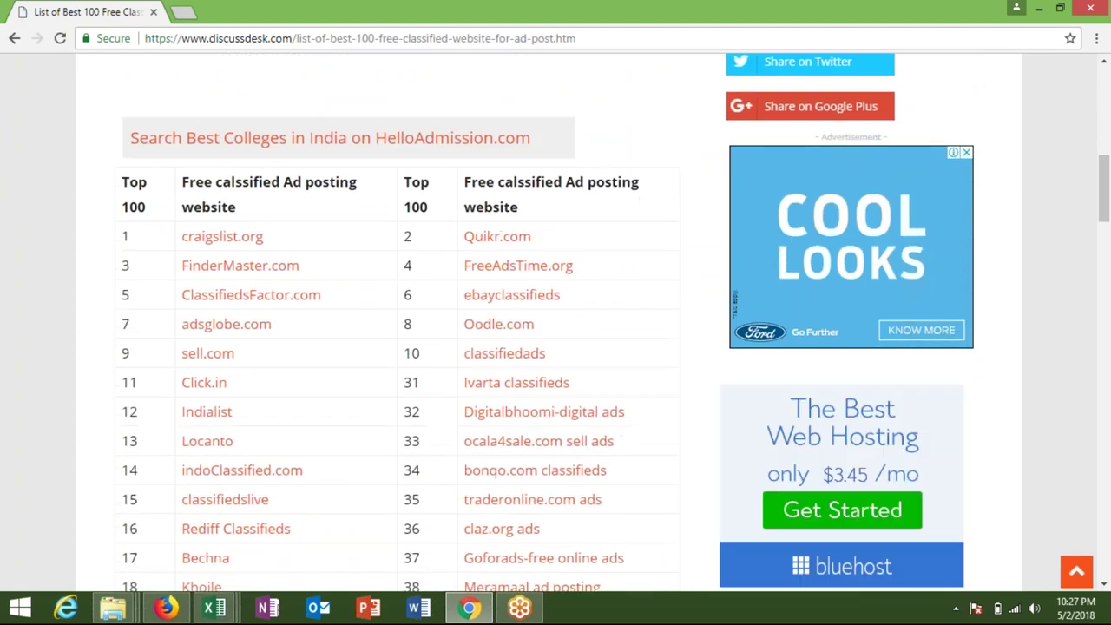
{"action": "triple_click", "coordinate": [132, 200]}
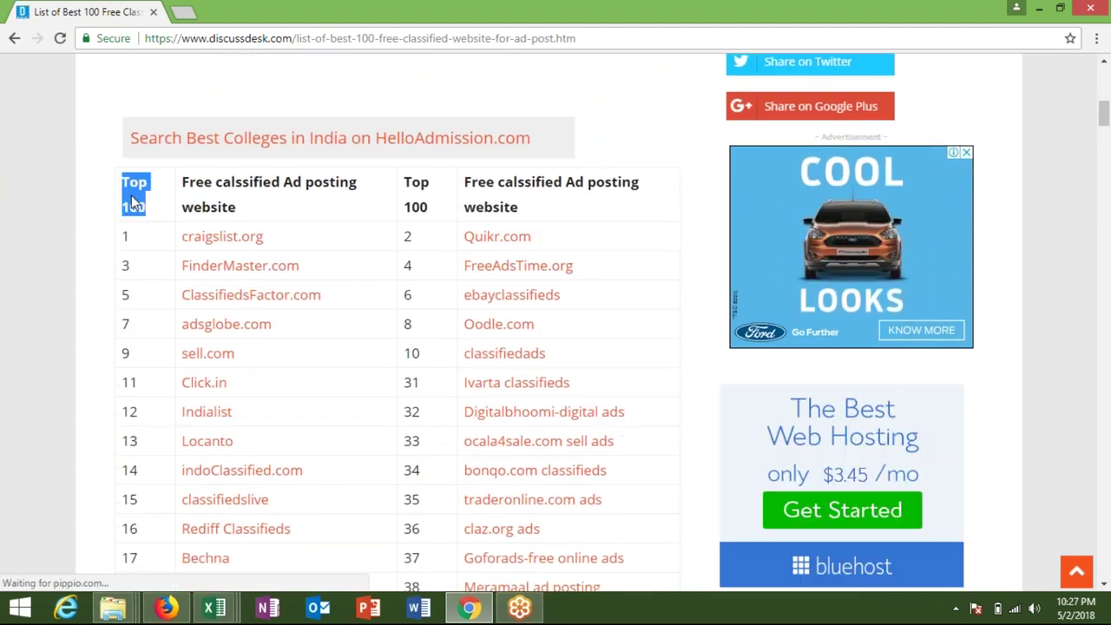
{"action": "key", "text": "ctrl+shift+Right"}
{"action": "key", "text": "ctrl+shift+Right"}
{"action": "key", "text": "ctrl+shift+Right"}
{"action": "key", "text": "ctrl+shift+Right"}
{"action": "key", "text": "ctrl+shift+Right"}
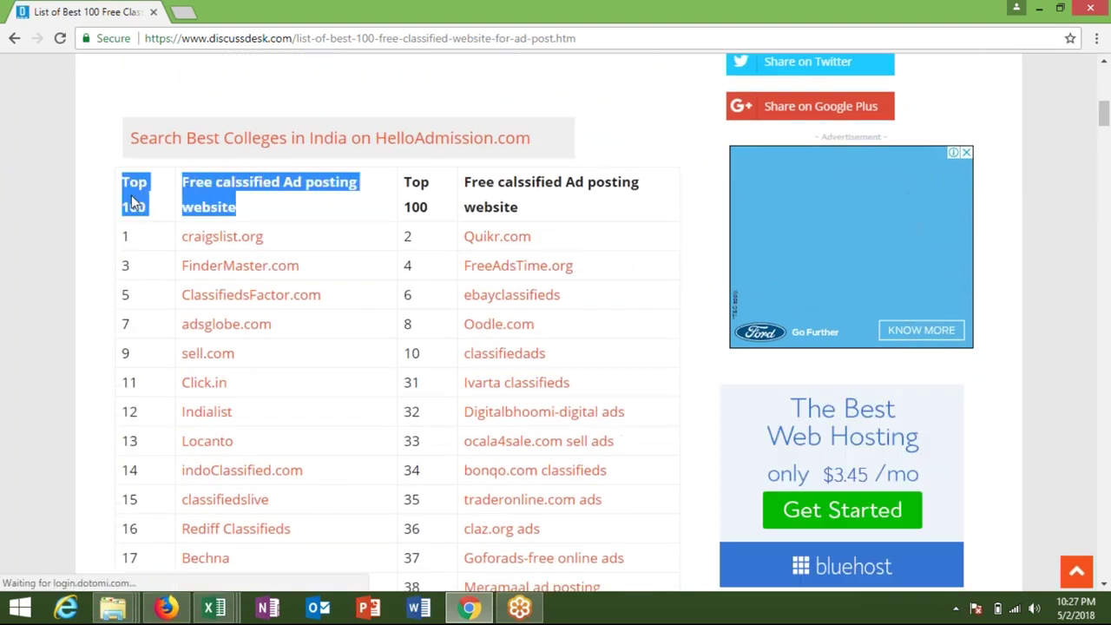
{"action": "key", "text": "ctrl+shift+Right"}
{"action": "key", "text": "ctrl+shift+Right"}
{"action": "key", "text": "ctrl+shift+Right"}
{"action": "key", "text": "ctrl+shift+Right"}
{"action": "key", "text": "ctrl+shift+Right"}
{"action": "key", "text": "ctrl+shift+Right"}
{"action": "key", "text": "ctrl+shift+Right"}
{"action": "key", "text": "ctrl+shift+Right"}
{"action": "key", "text": "ctrl+shift+Right"}
{"action": "key", "text": "ctrl+shift+Right"}
{"action": "key", "text": "ctrl+shift+Right"}
{"action": "key", "text": "ctrl+shift+Right"}
{"action": "key", "text": "shift+Down"}
{"action": "key", "text": "shift+Down"}
{"action": "key", "text": "shift+Down"}
{"action": "key", "text": "shift+Down"}
{"action": "key", "text": "shift+Down"}
{"action": "key", "text": "shift+Down"}
{"action": "key", "text": "shift+Down"}
{"action": "key", "text": "shift+Down"}
{"action": "key", "text": "shift+Down"}
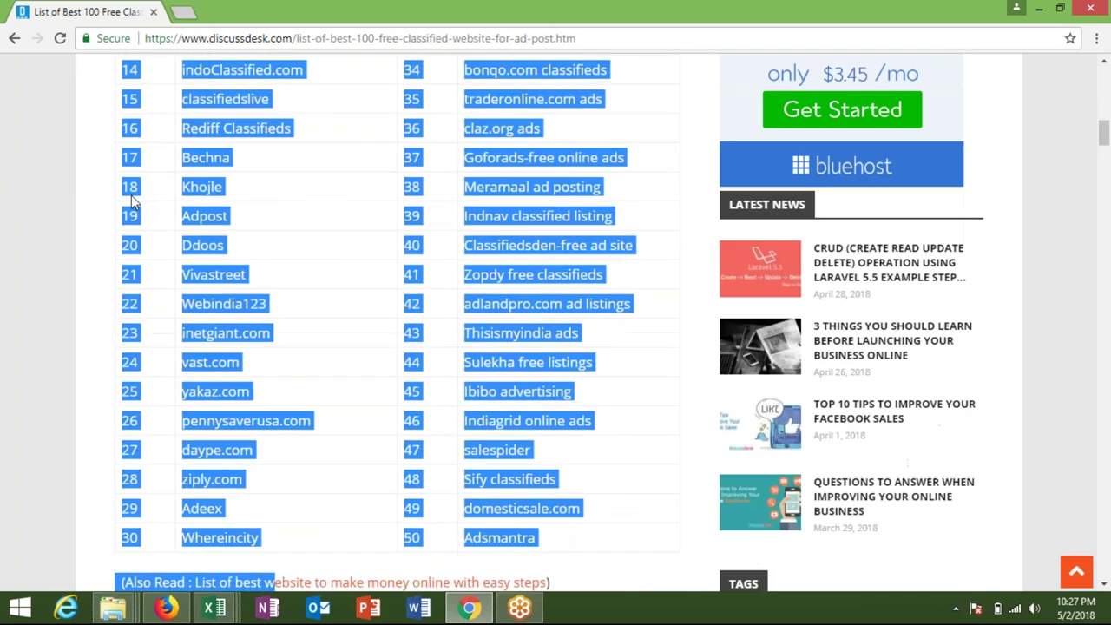
{"action": "key", "text": "shift+Down"}
{"action": "key", "text": "shift+Down"}
{"action": "key", "text": "shift+Down"}
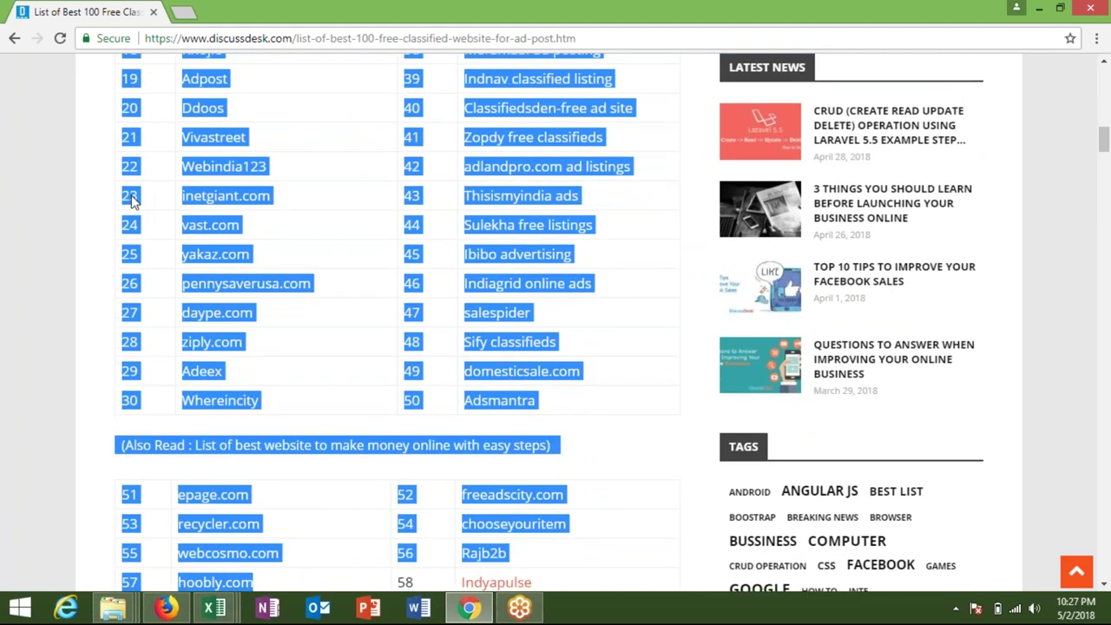
Paste the selected website table into Book1's Sheet1 at cell D1.
{"action": "key", "text": "alt+Tab"}
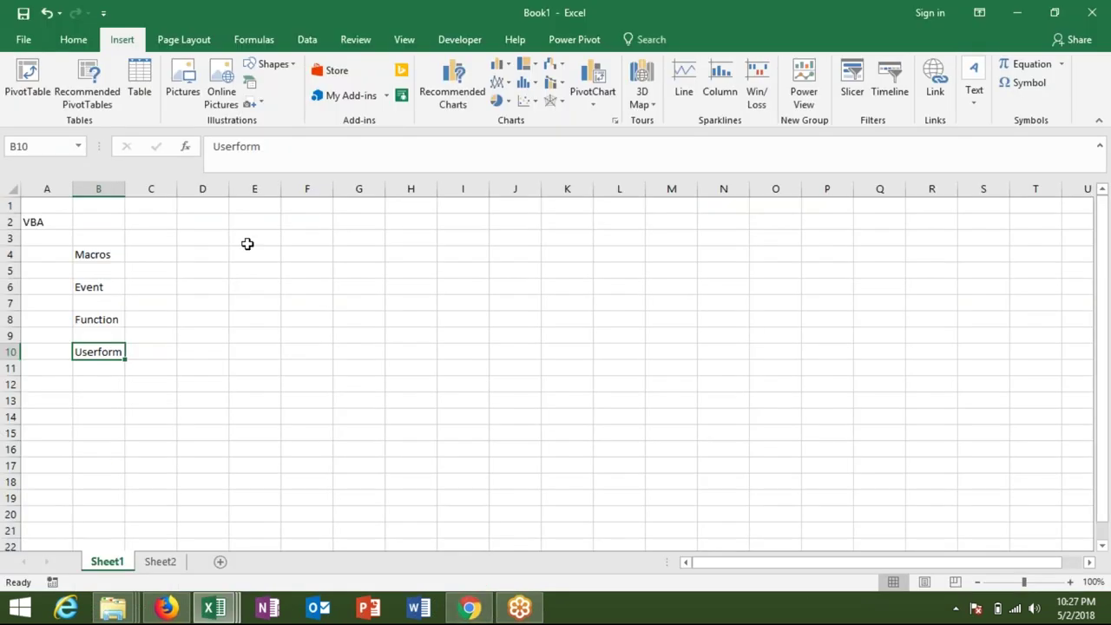
{"action": "left_click", "coordinate": [219, 200]}
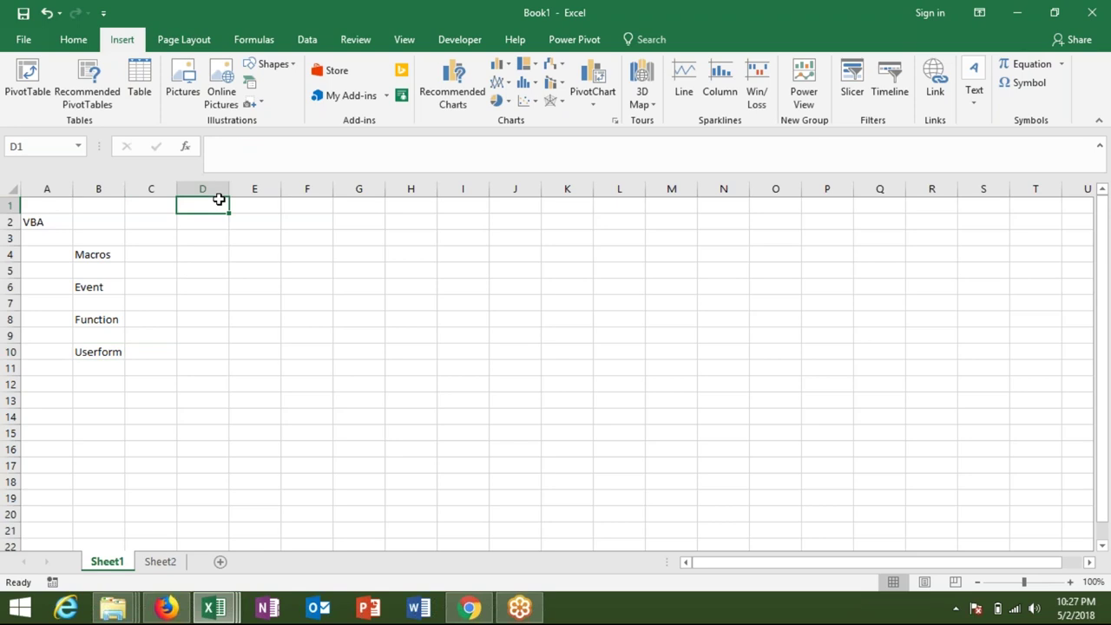
{"action": "key", "text": "ctrl+v"}
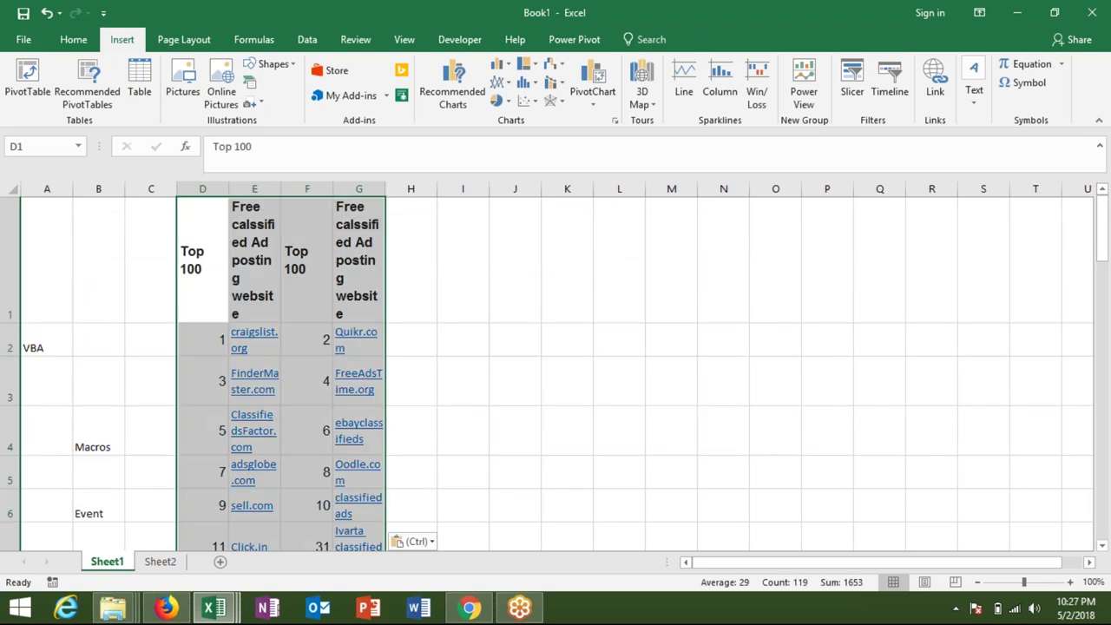
Turn off Wrap Text on the pasted table and autofit column E to its heading.
{"action": "left_click", "coordinate": [74, 39]}
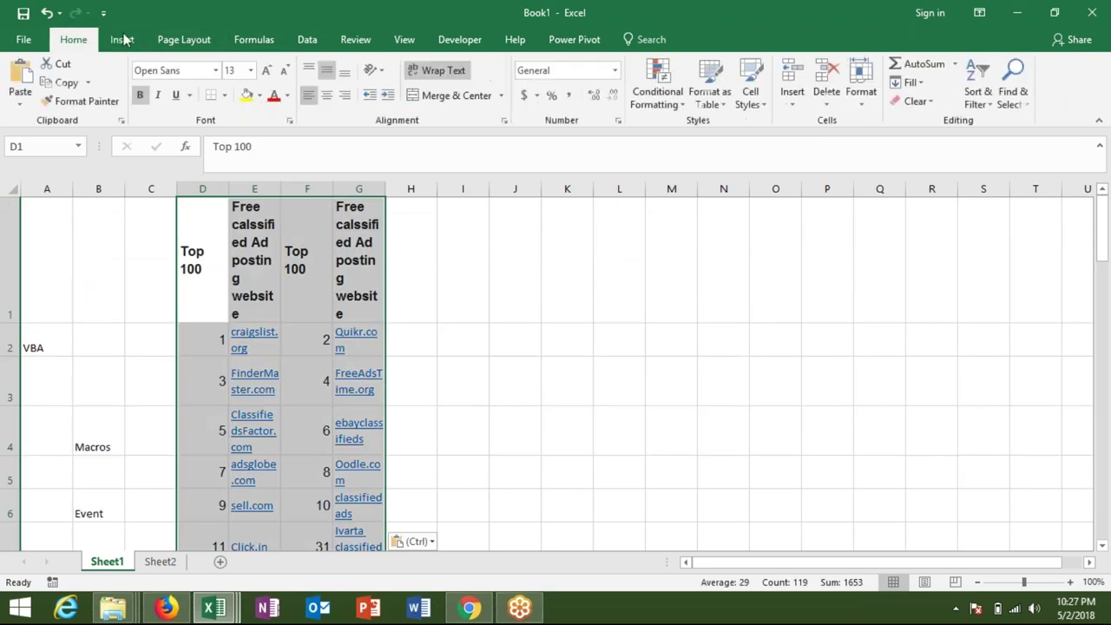
{"action": "left_click", "coordinate": [439, 70]}
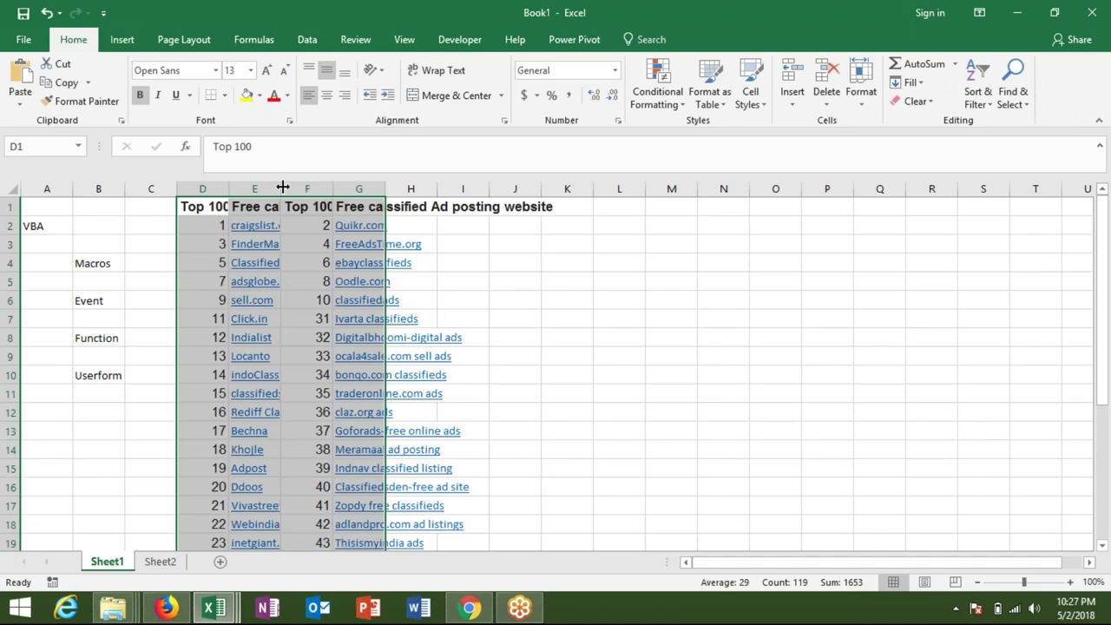
{"action": "double_click", "coordinate": [281, 189]}
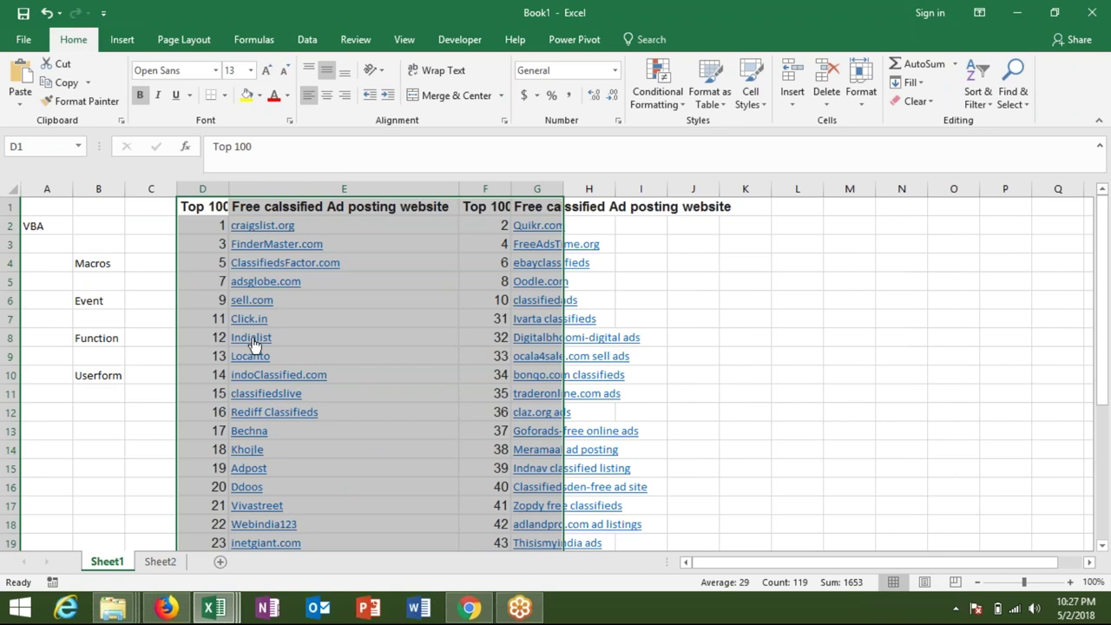
Insert an empty column F between the two halves of the ad-site list.
{"action": "left_click", "coordinate": [301, 338]}
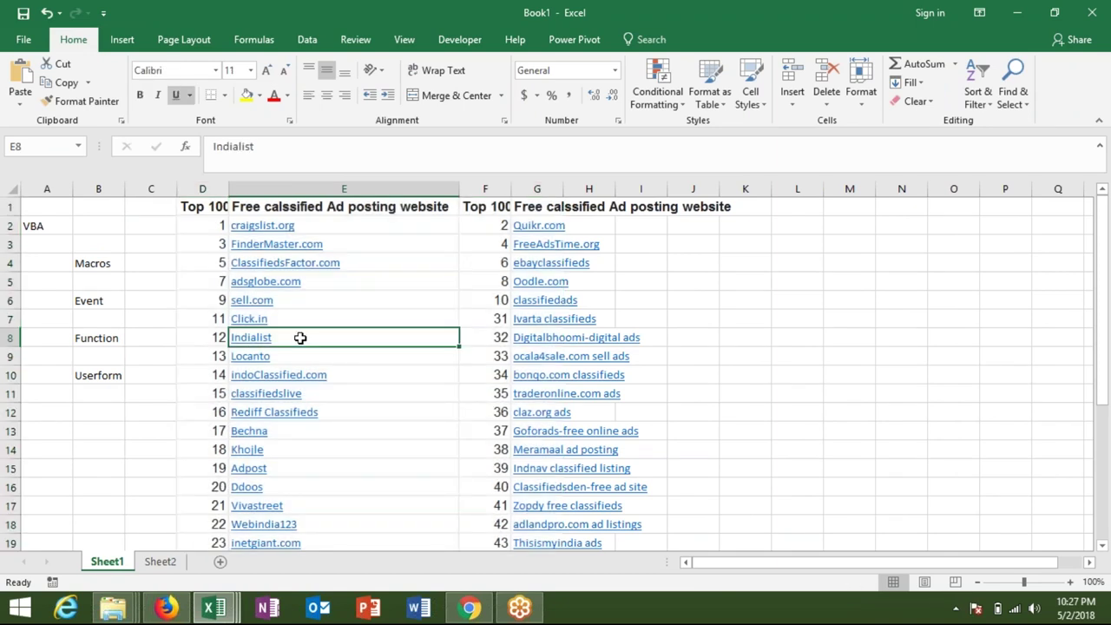
{"action": "left_click", "coordinate": [297, 352]}
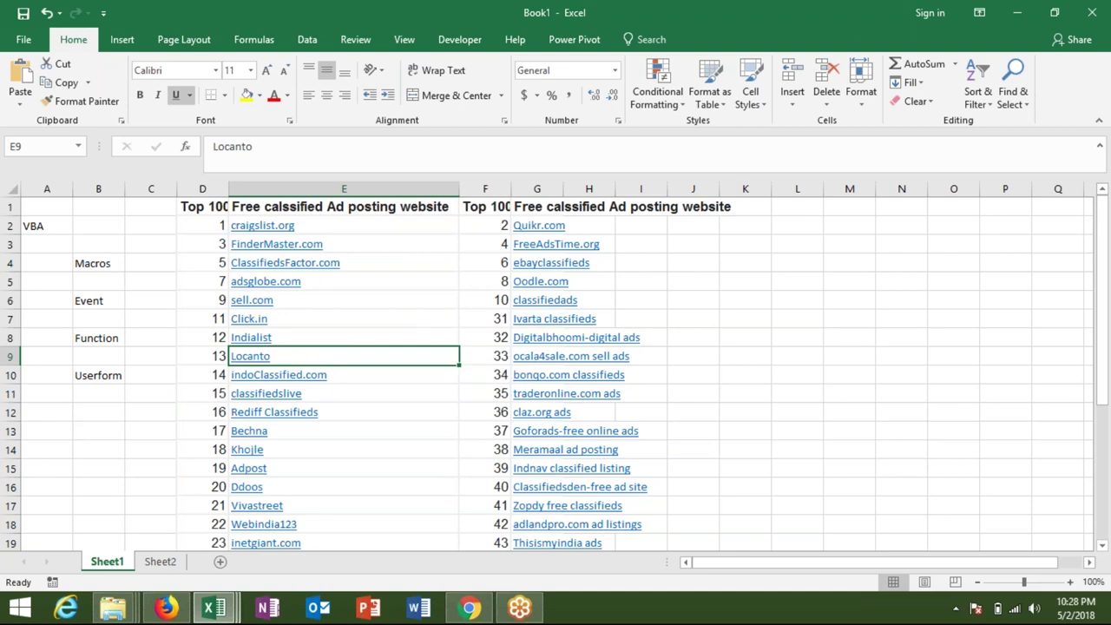
{"action": "left_click", "coordinate": [491, 190]}
{"action": "key", "text": "ctrl+shift+plus"}
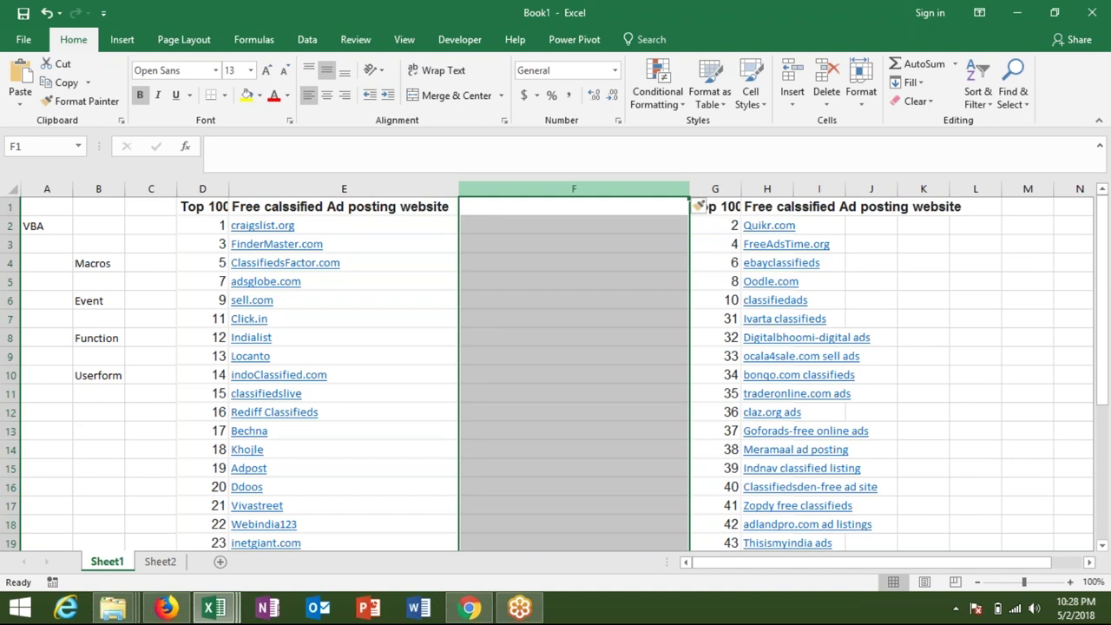
{"action": "left_click", "coordinate": [351, 231]}
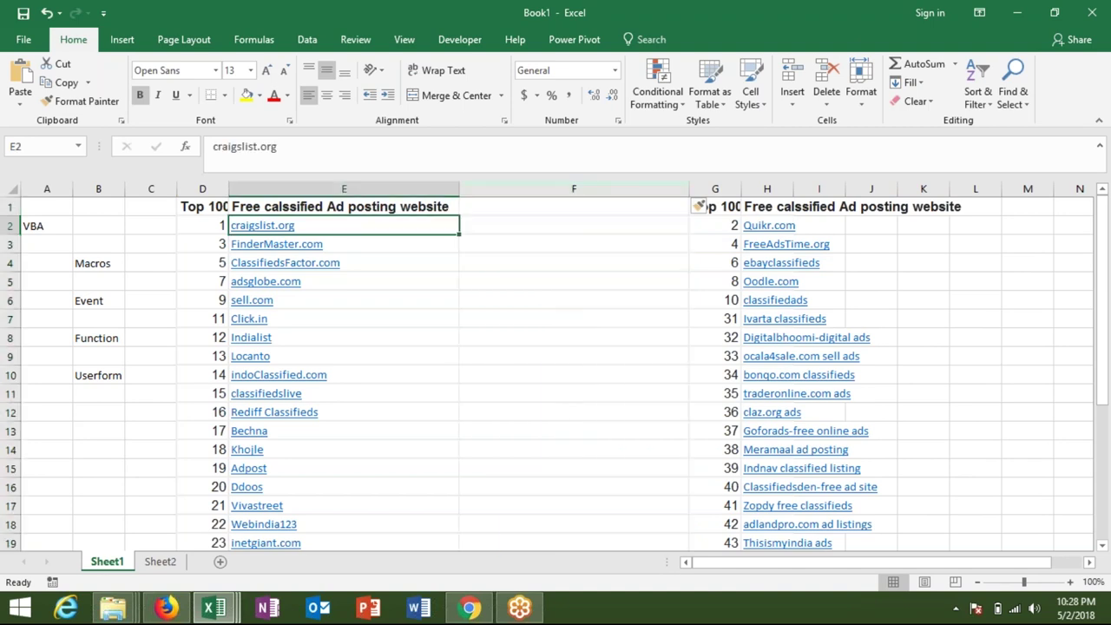
{"action": "right_click", "coordinate": [278, 236]}
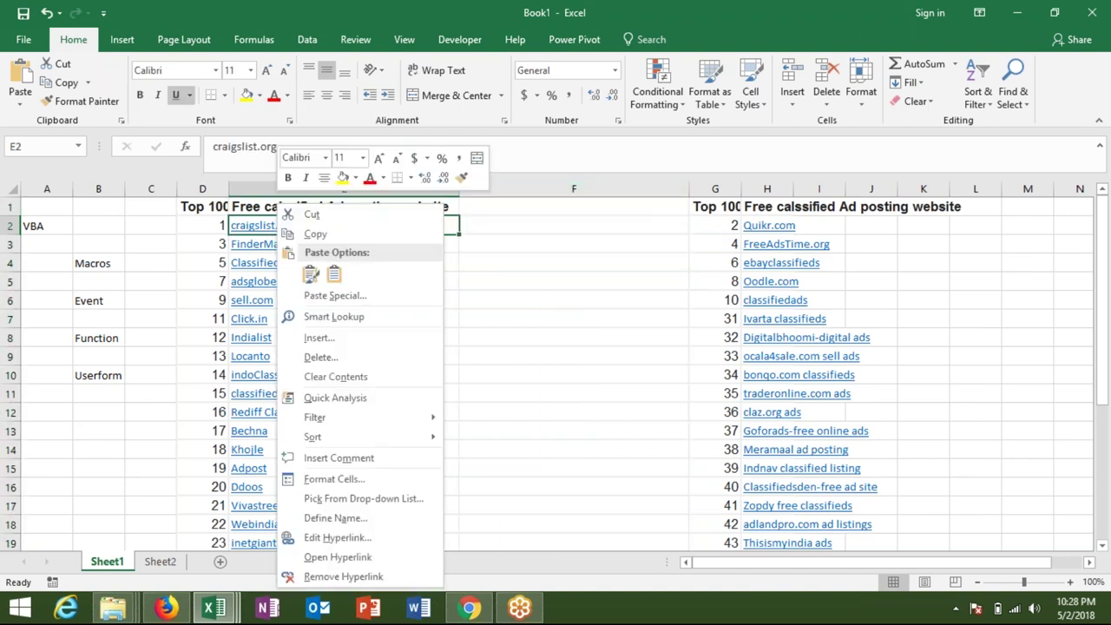
{"action": "left_click", "coordinate": [370, 543]}
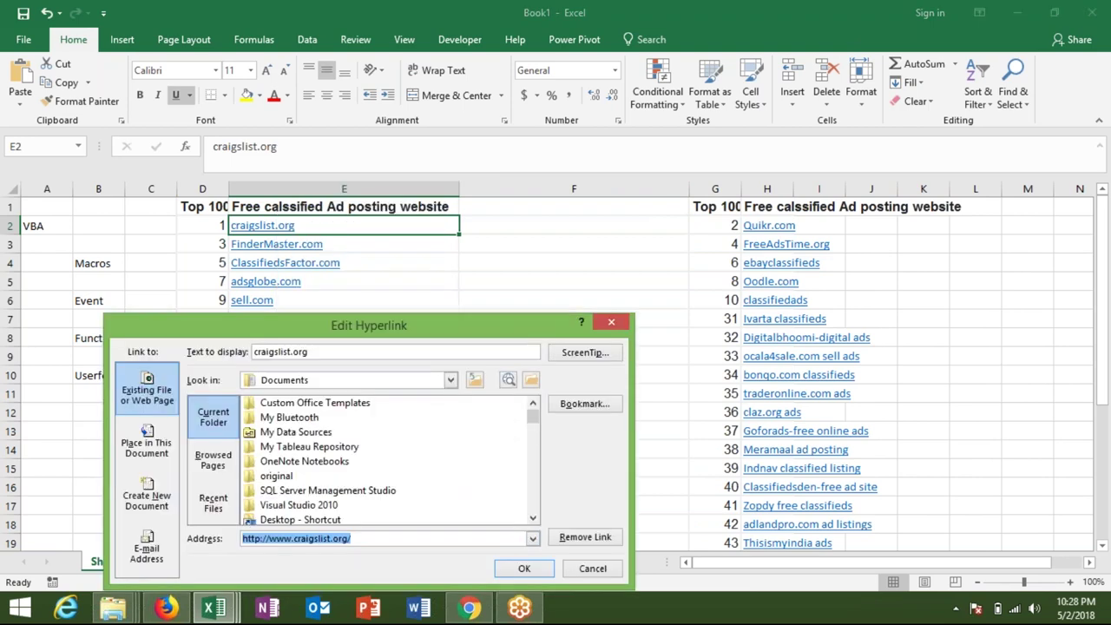
{"action": "key", "text": "Return"}
{"action": "left_click", "coordinate": [573, 222]}
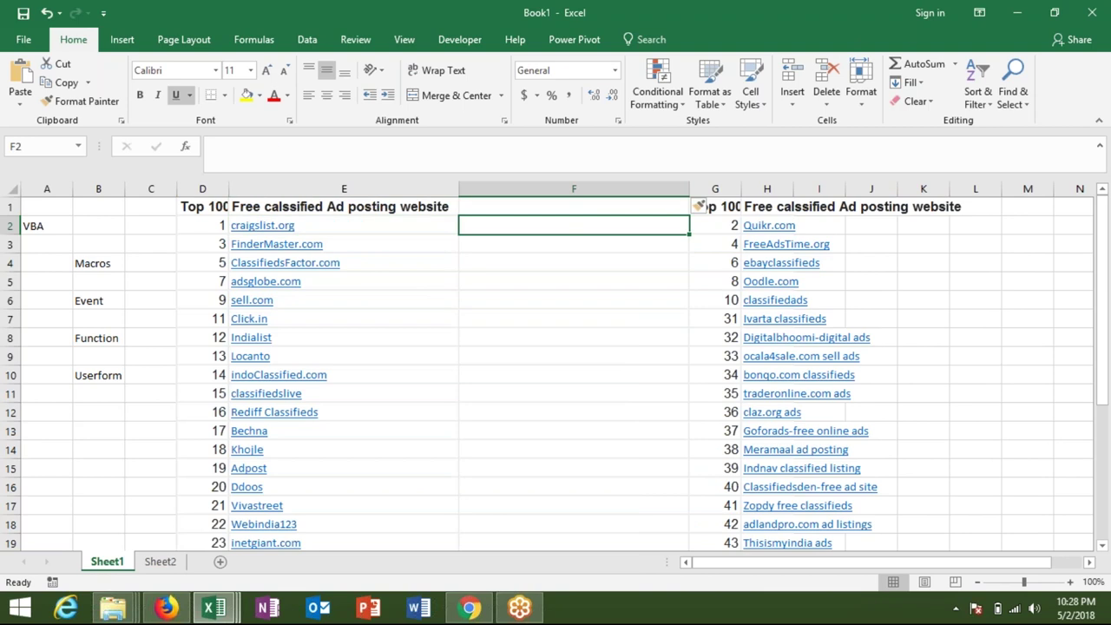
{"action": "type", "text": "http://www.craigslist.org/"}
{"action": "left_click", "coordinate": [563, 248]}
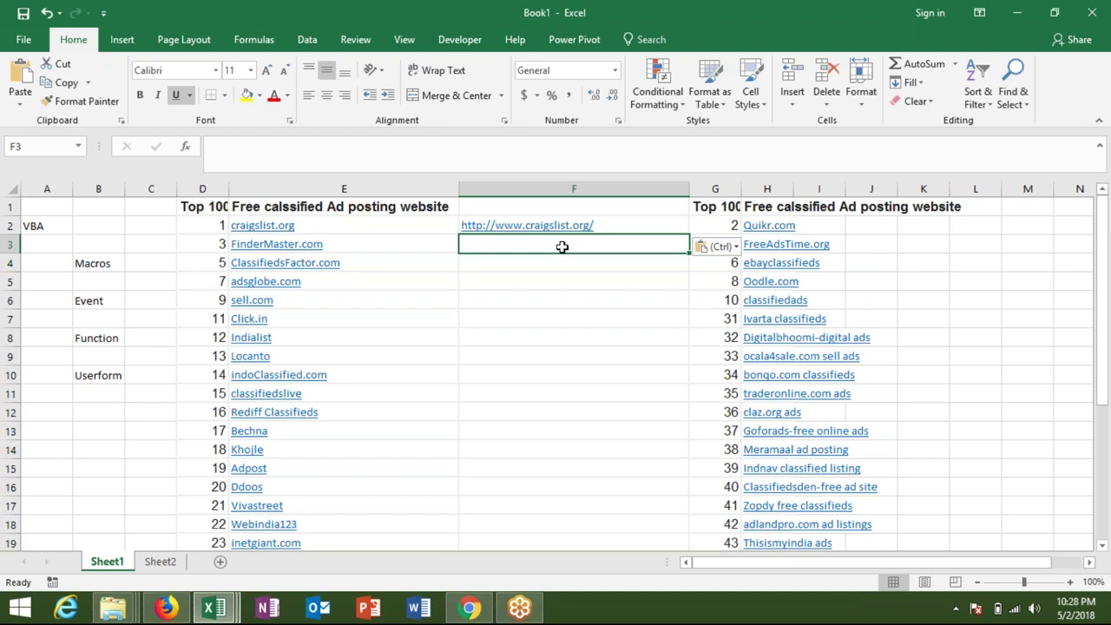
Open the Visual Basic editor from the Developer tab and insert a new module.
{"action": "left_click", "coordinate": [461, 40]}
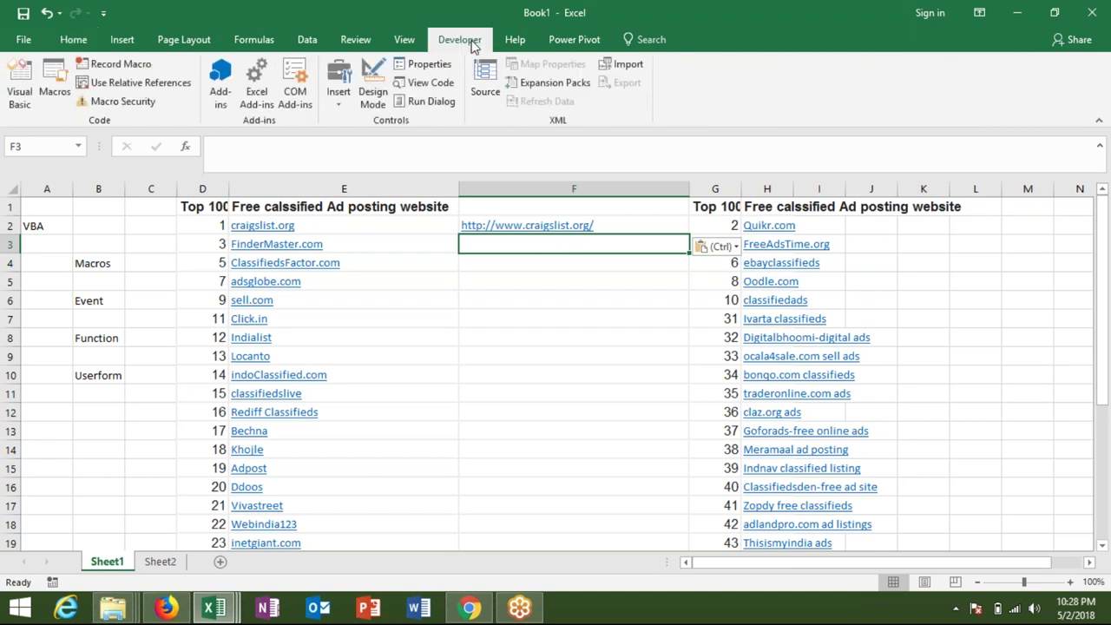
{"action": "left_click", "coordinate": [19, 85]}
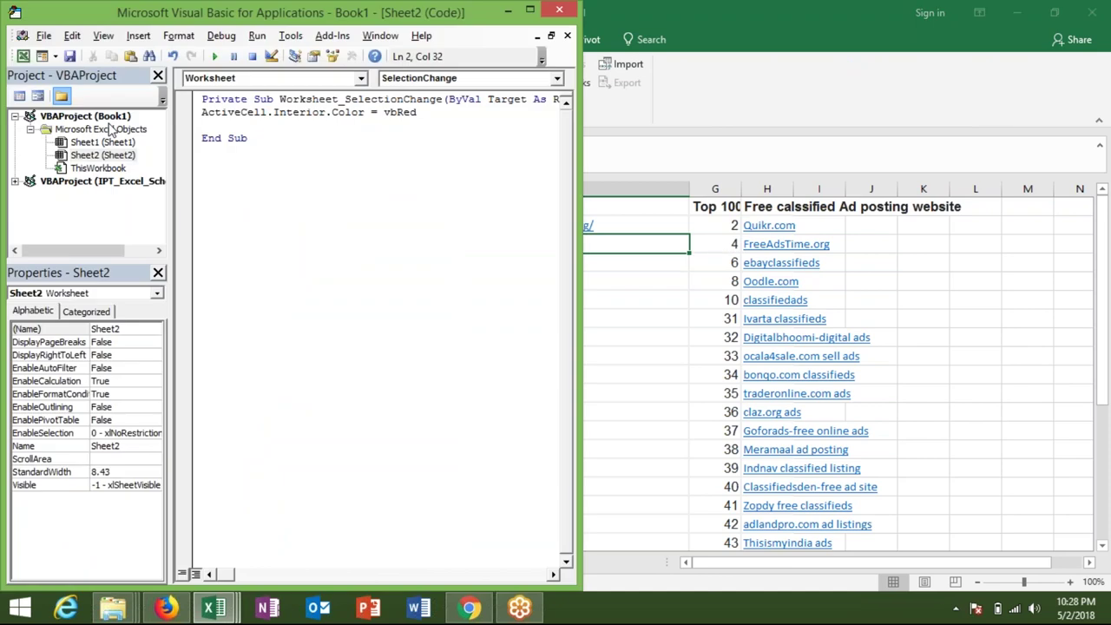
{"action": "left_click", "coordinate": [136, 38]}
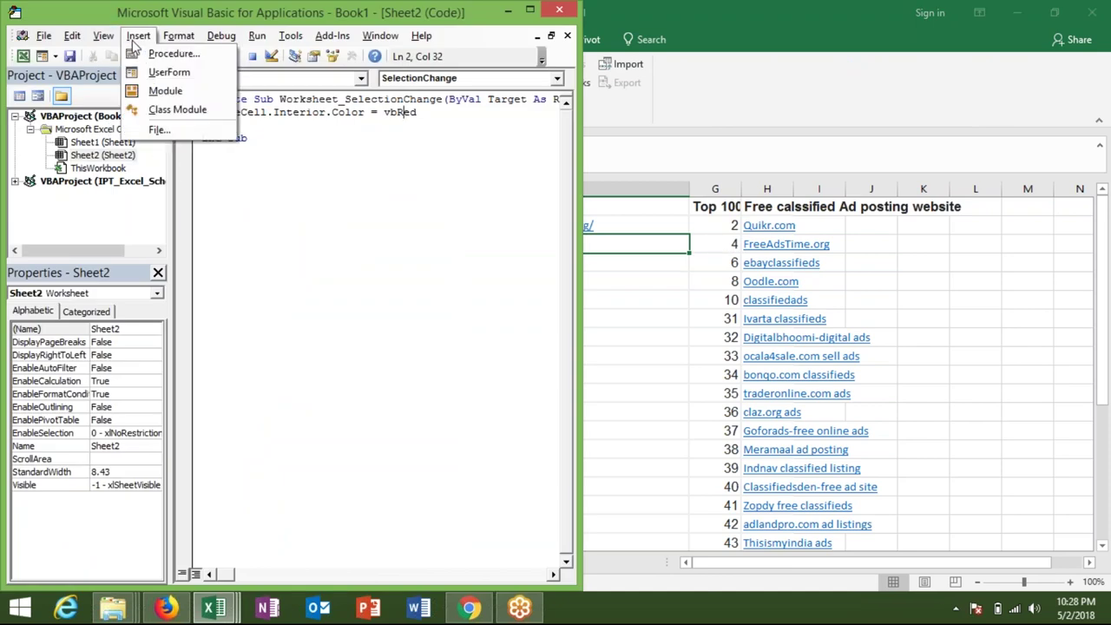
{"action": "left_click", "coordinate": [162, 91]}
Declare Function URL(n As Range) with its End Function in Module1.
{"action": "type", "text": "f"}
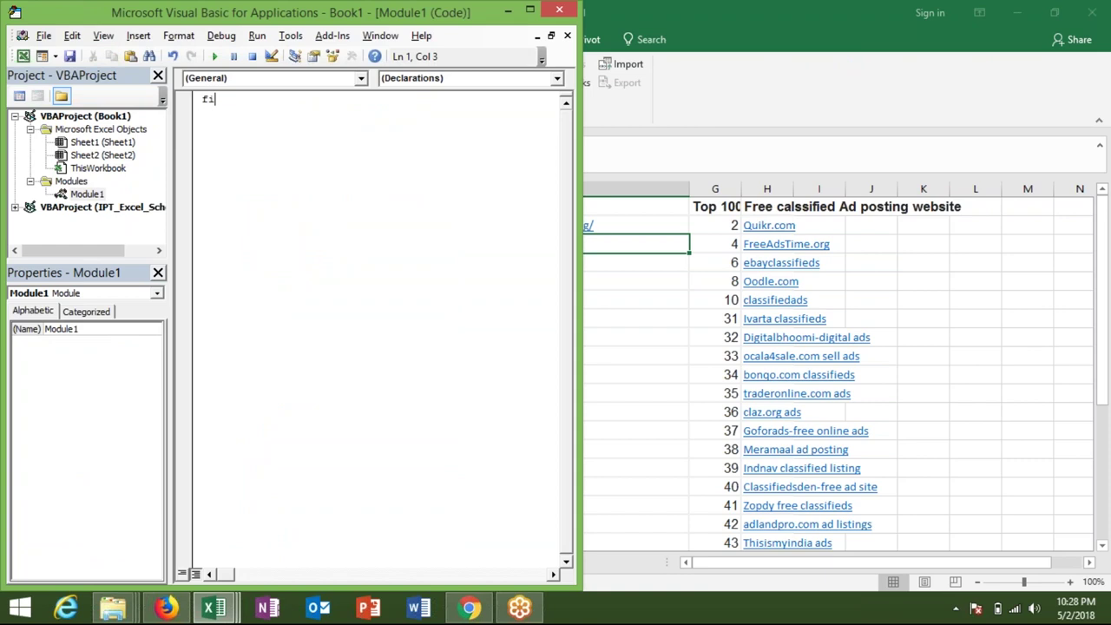
{"action": "type", "text": "unctio"}
{"action": "type", "text": "n r"}
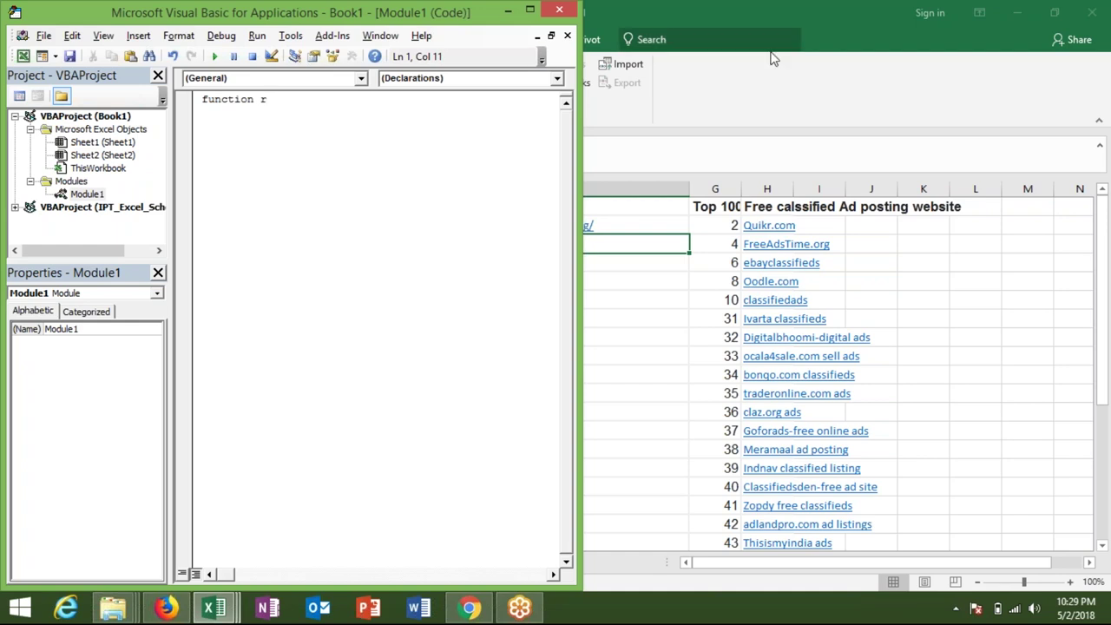
{"action": "left_click", "coordinate": [1088, 171]}
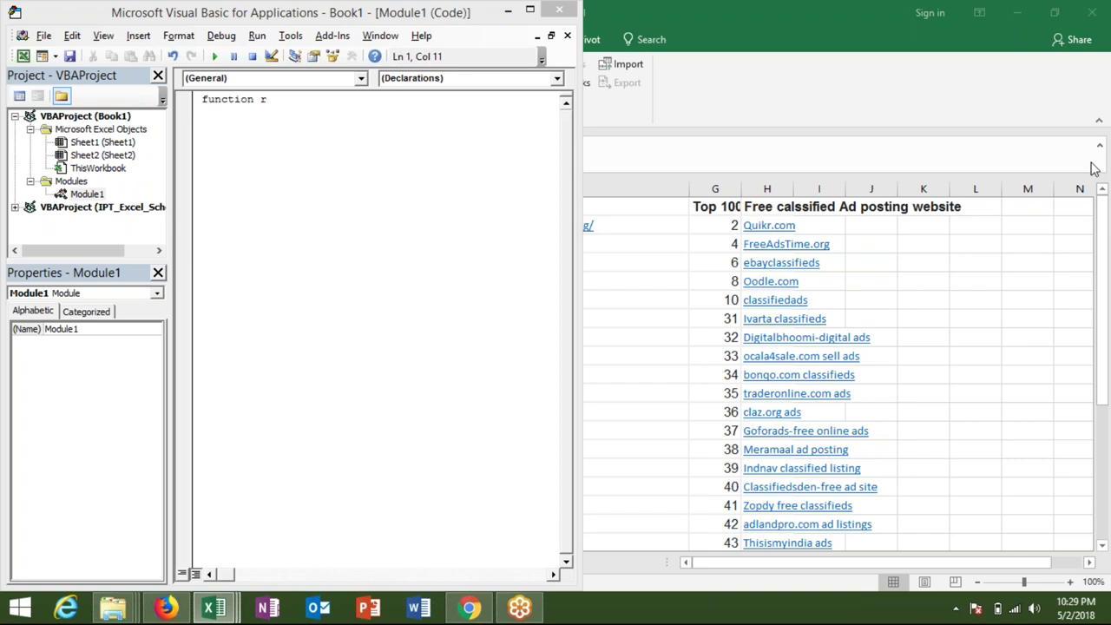
{"action": "key", "text": "Return"}
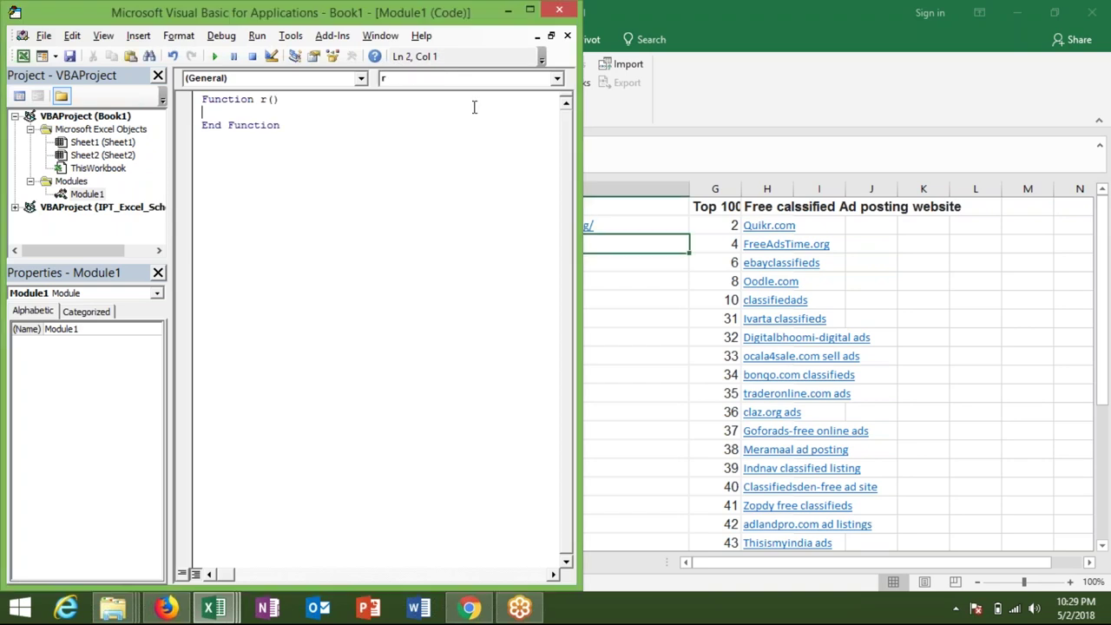
{"action": "double_click", "coordinate": [264, 99]}
{"action": "type", "text": "URL"}
{"action": "key", "text": "Right"}
{"action": "type", "text": "n as "}
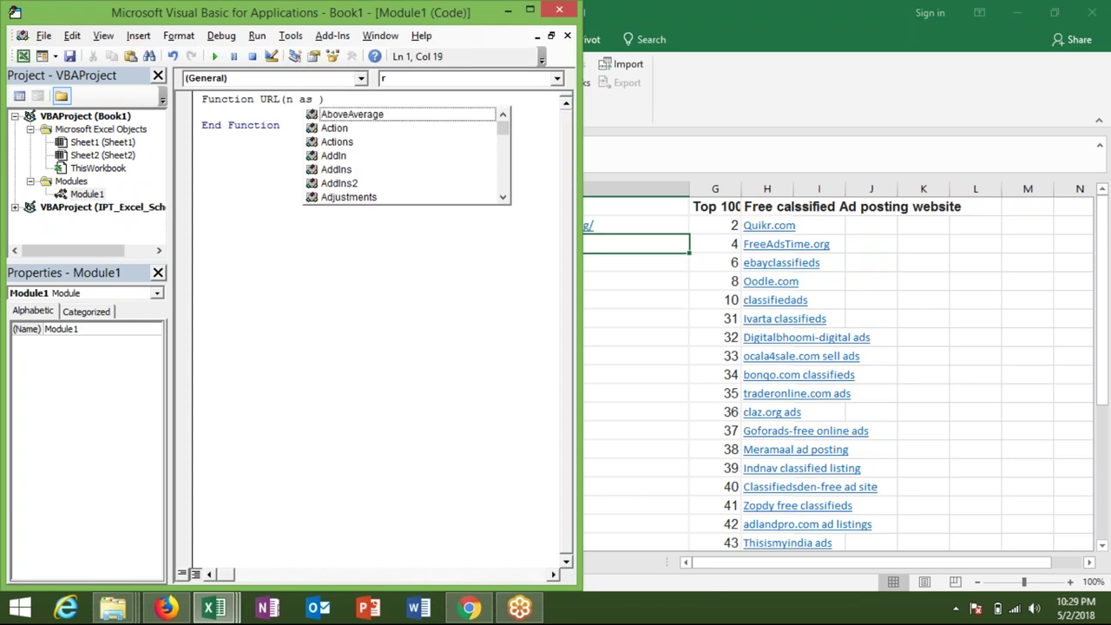
{"action": "type", "text": "ran"}
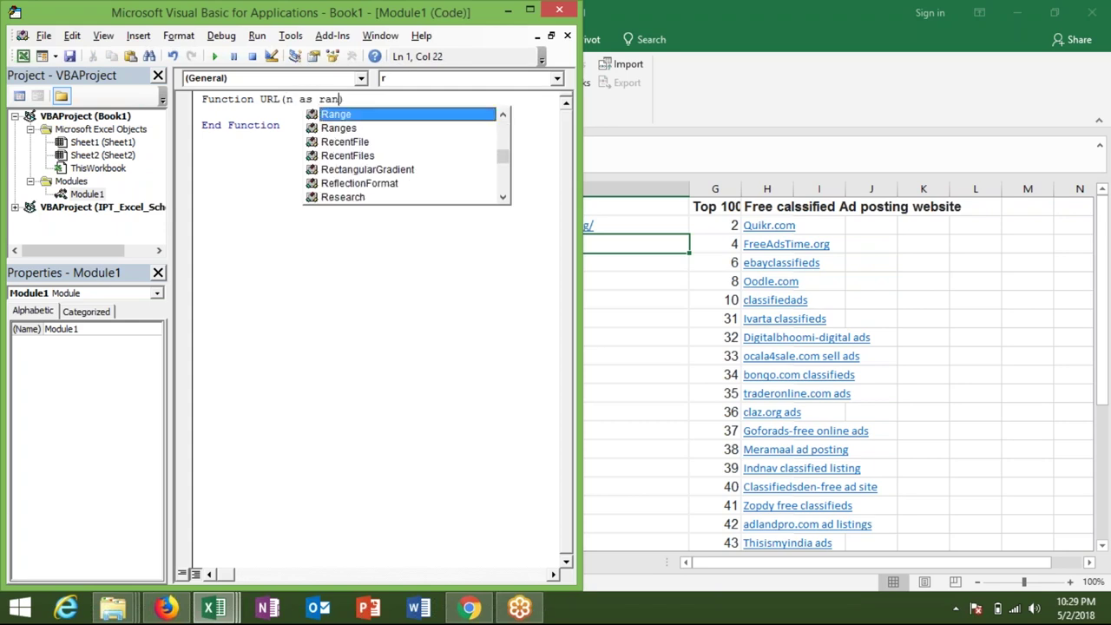
{"action": "key", "text": "Tab"}
Add the line URL = n.Hyperlinks(1).Address inside the function.
{"action": "left_click", "coordinate": [257, 113]}
{"action": "key", "text": "Return"}
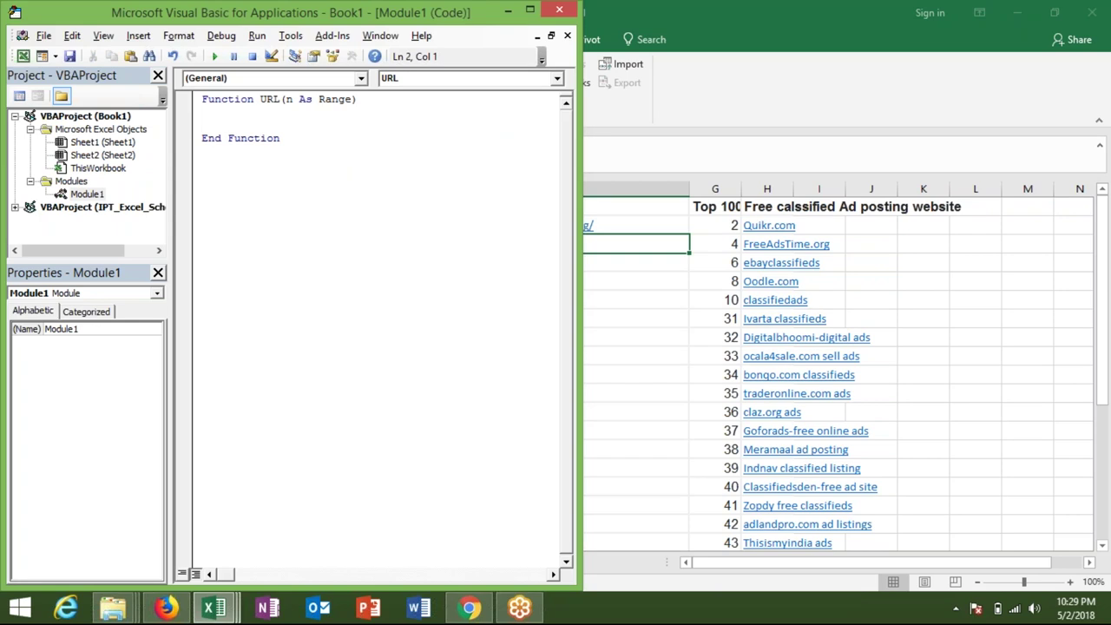
{"action": "type", "text": "URL=n"}
{"action": "type", "text": ".y"}
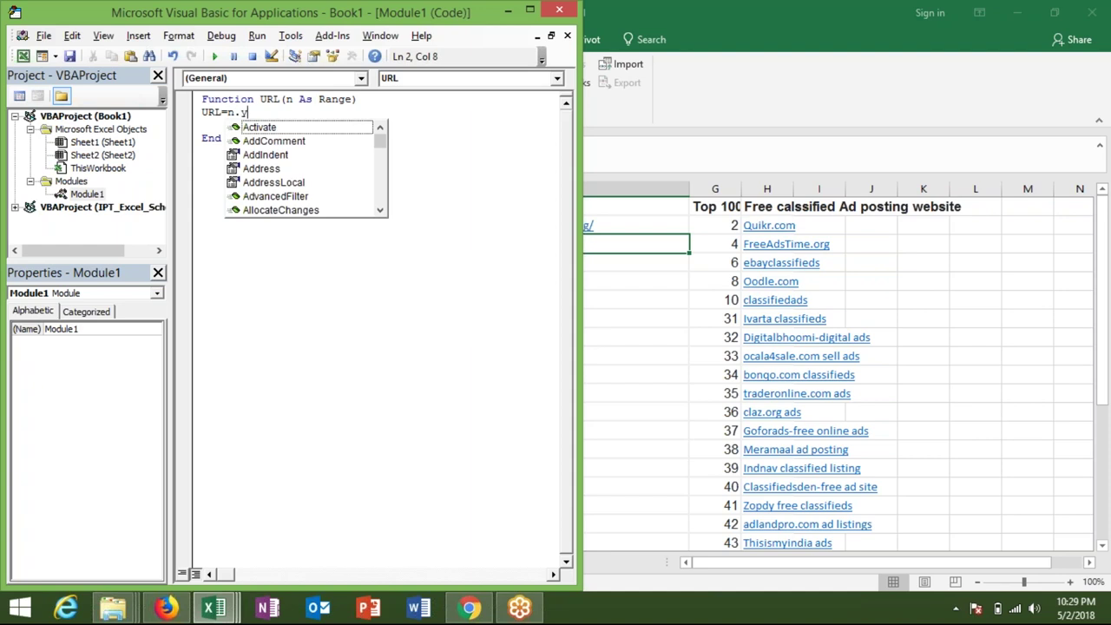
{"action": "type", "text": "y"}
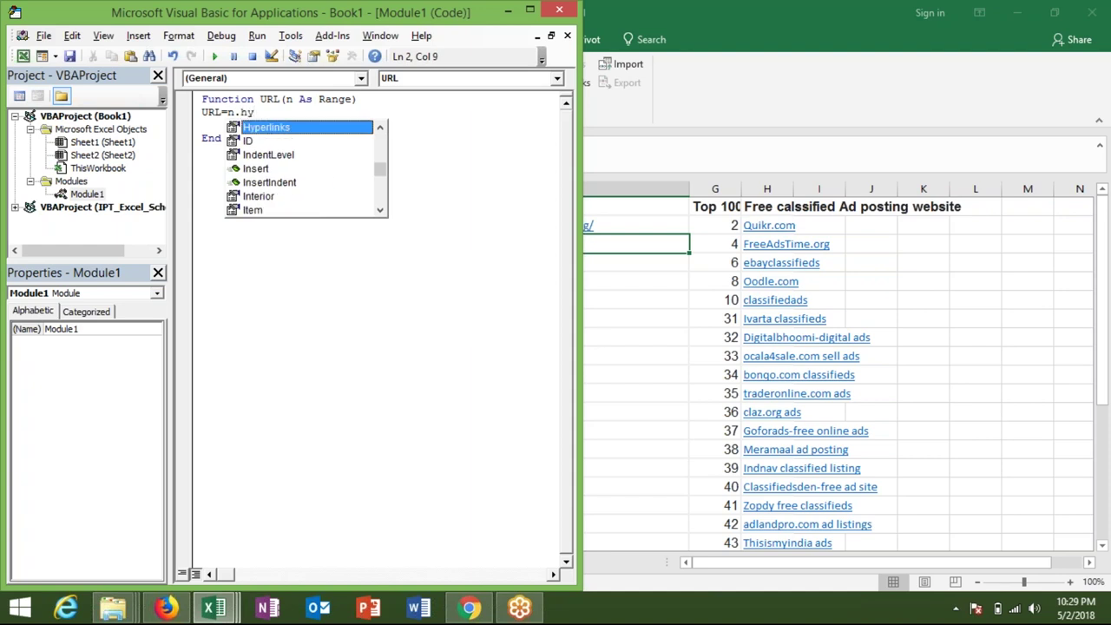
{"action": "key", "text": "Tab"}
{"action": "type", "text": "(add"}
{"action": "key", "text": "BackSpace"}
{"action": "key", "text": "BackSpace"}
{"action": "key", "text": "BackSpace"}
{"action": "key", "text": "BackSpace"}
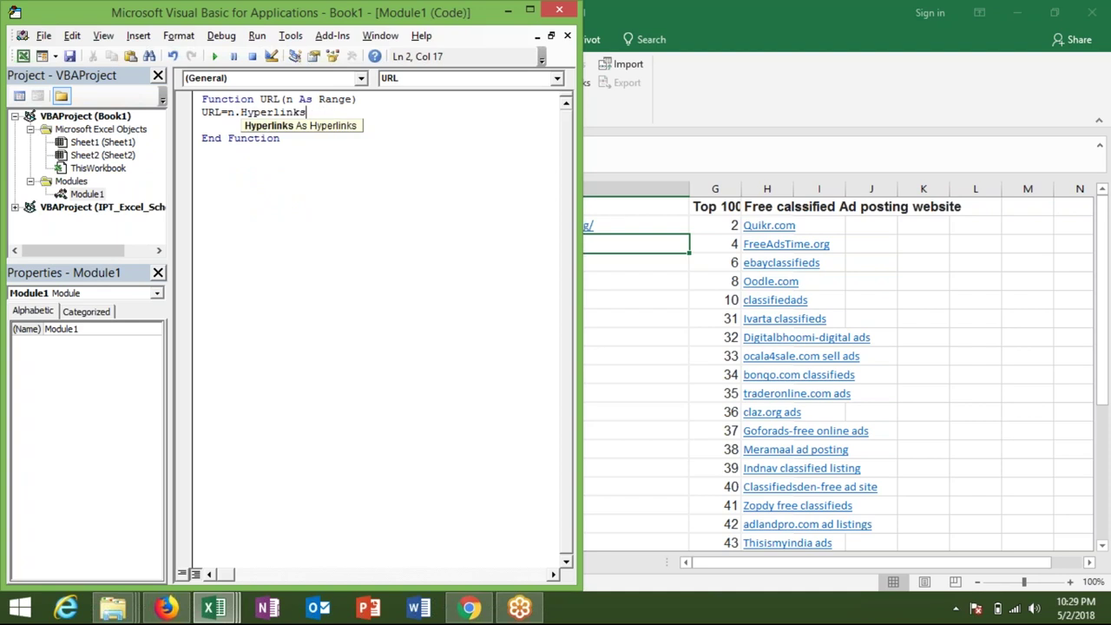
{"action": "type", "text": "("}
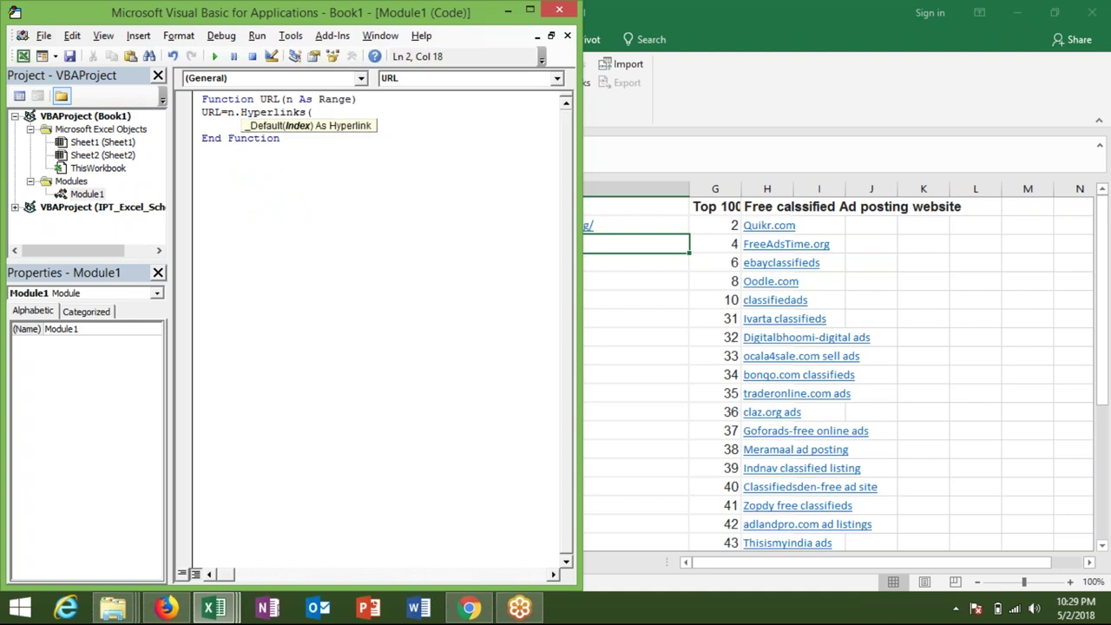
{"action": "type", "text": "1"}
{"action": "type", "text": ")."}
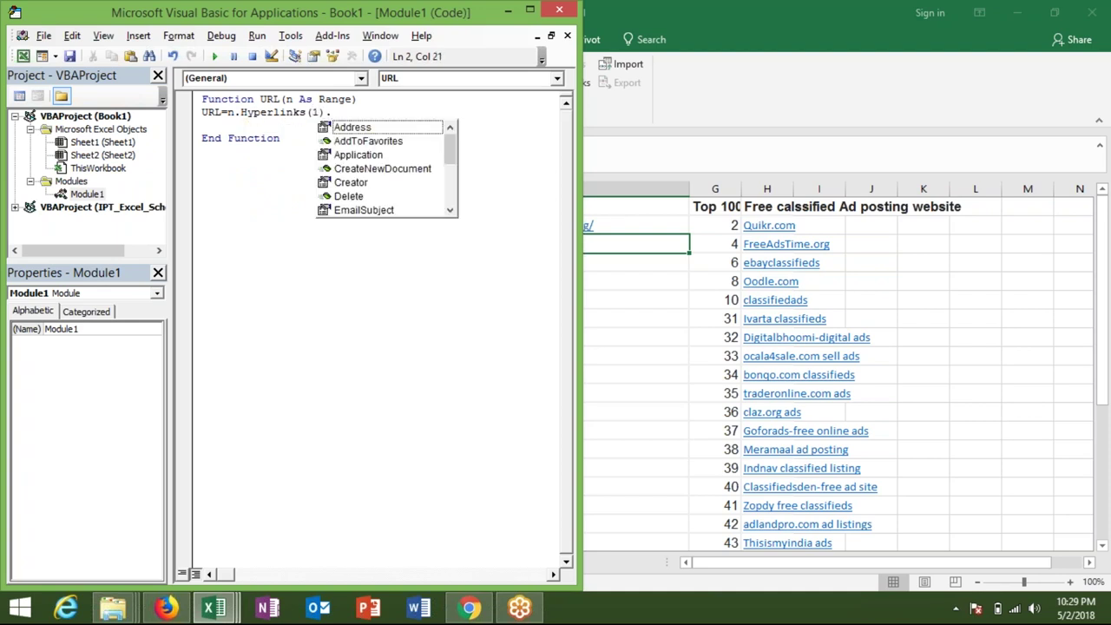
{"action": "key", "text": "Down"}
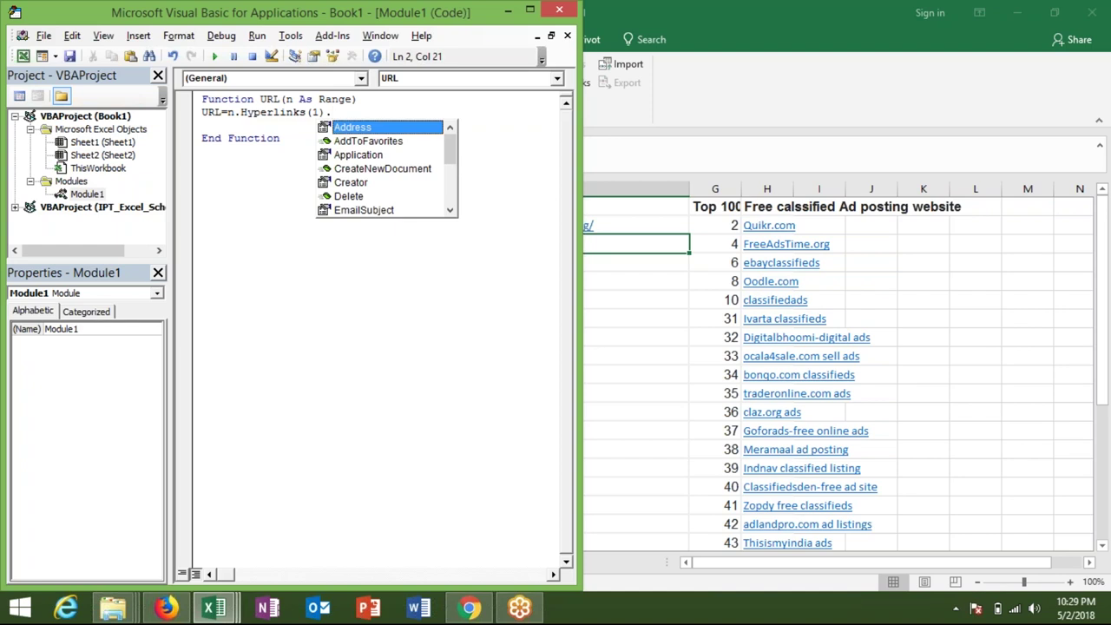
{"action": "key", "text": "Tab"}
{"action": "left_click", "coordinate": [619, 274]}
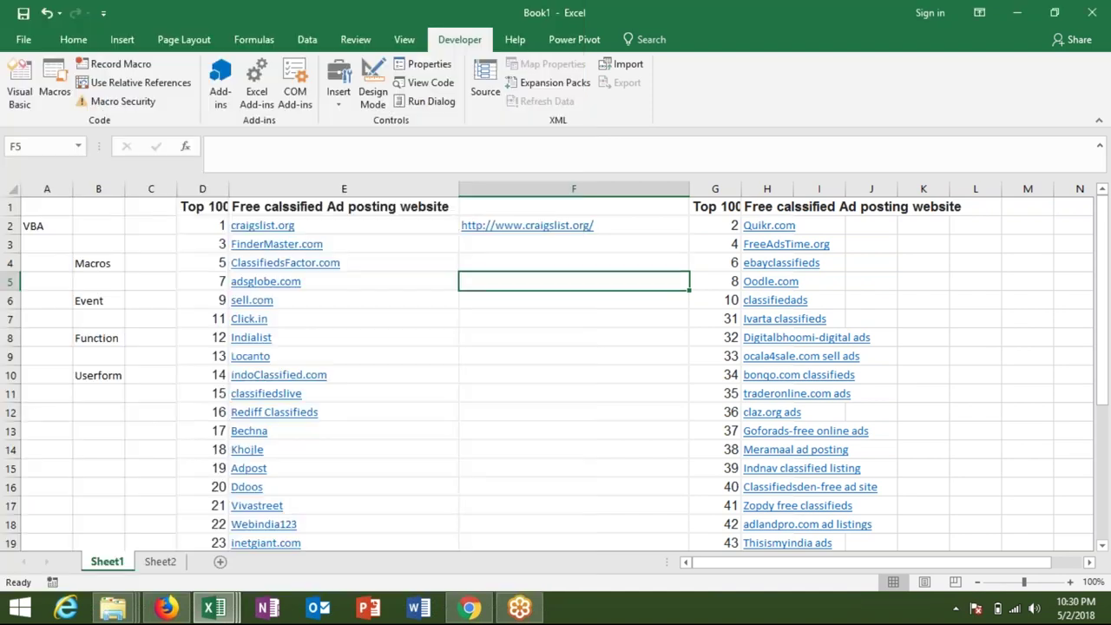
Enter =URL(E3) in F3 and fill it down column F to row 31.
{"action": "left_click", "coordinate": [589, 245]}
{"action": "type", "text": "="}
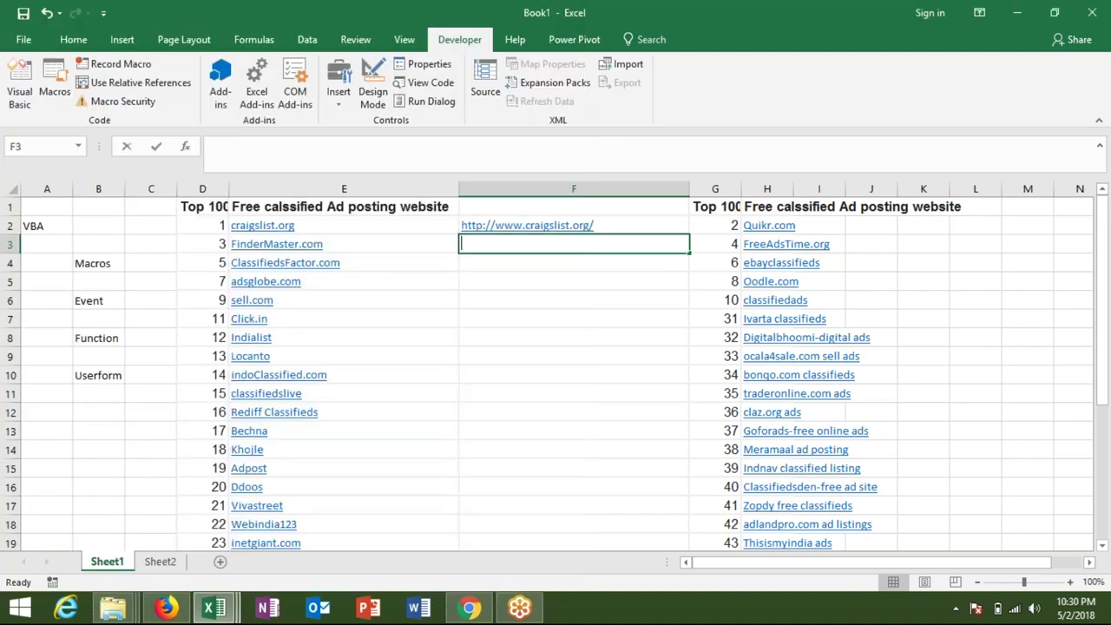
{"action": "type", "text": "ur"}
{"action": "key", "text": "Tab"}
{"action": "key", "text": "Left"}
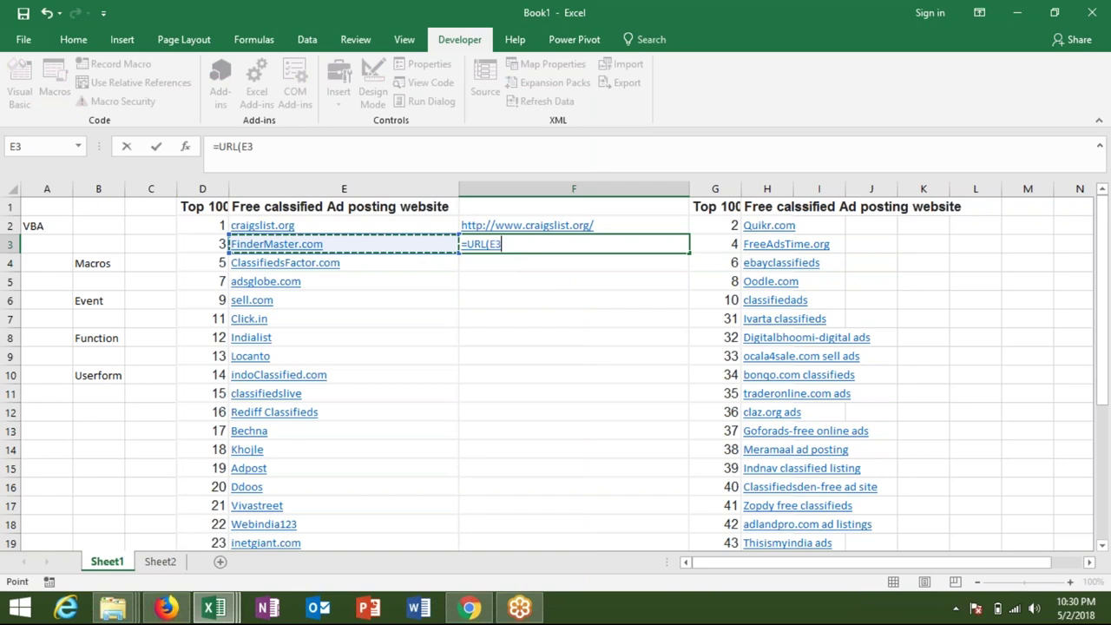
{"action": "key", "text": "Return"}
{"action": "key", "text": "Up"}
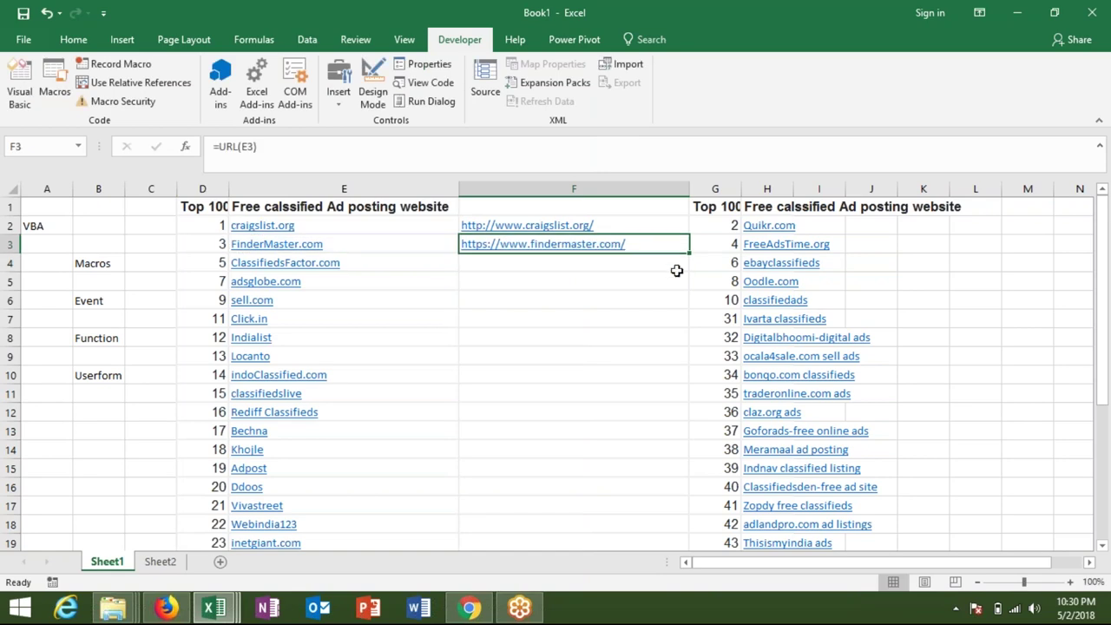
{"action": "double_click", "coordinate": [690, 252]}
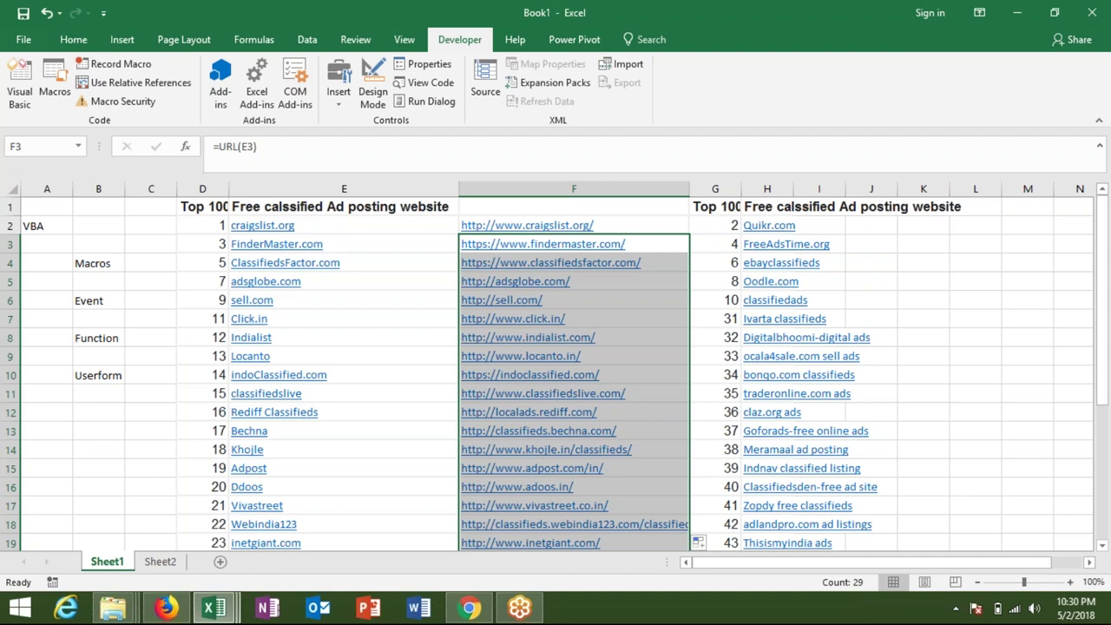
{"action": "left_click", "coordinate": [164, 564]}
{"action": "left_click", "coordinate": [124, 562]}
From Sheet2, add a new blank Sheet3 with the New Sheet (+) button.
{"action": "left_click", "coordinate": [144, 566]}
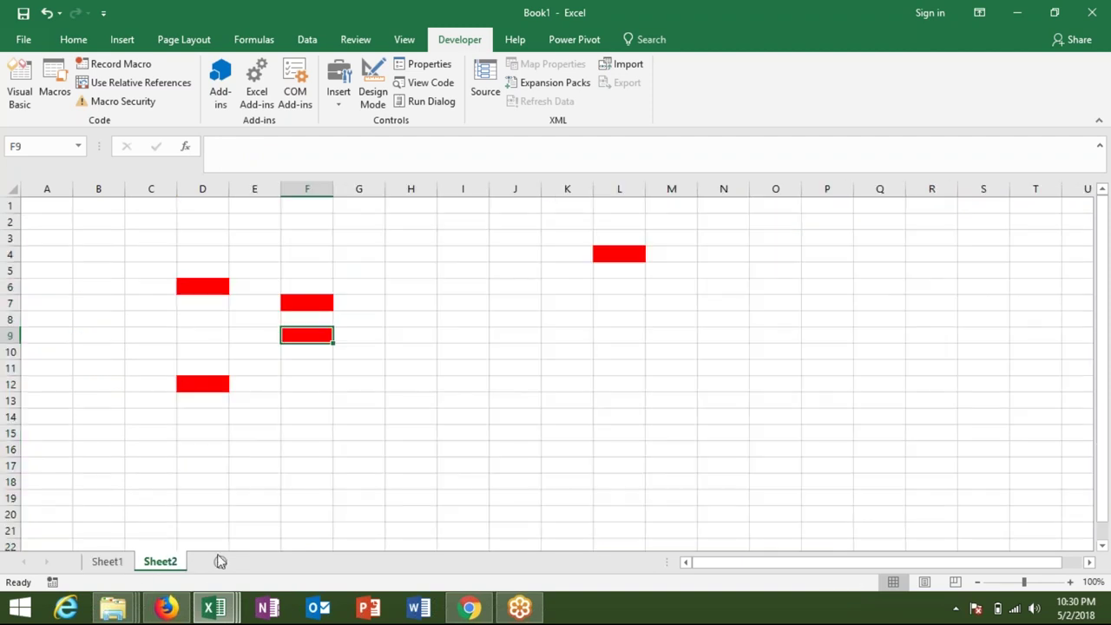
{"action": "left_click", "coordinate": [221, 561]}
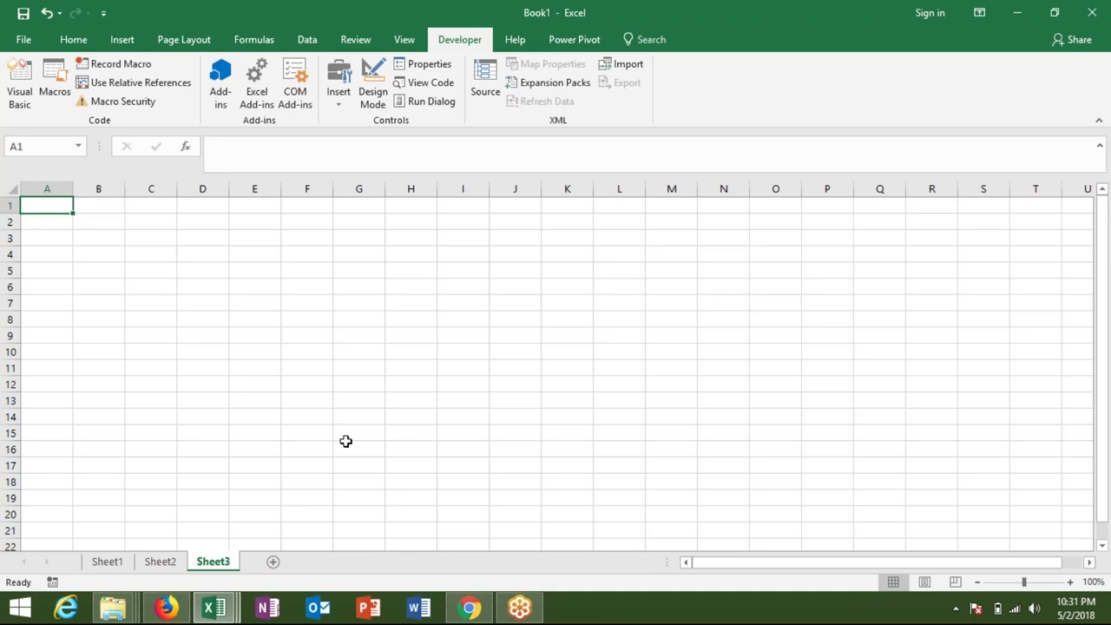
{"action": "left_click", "coordinate": [126, 102]}
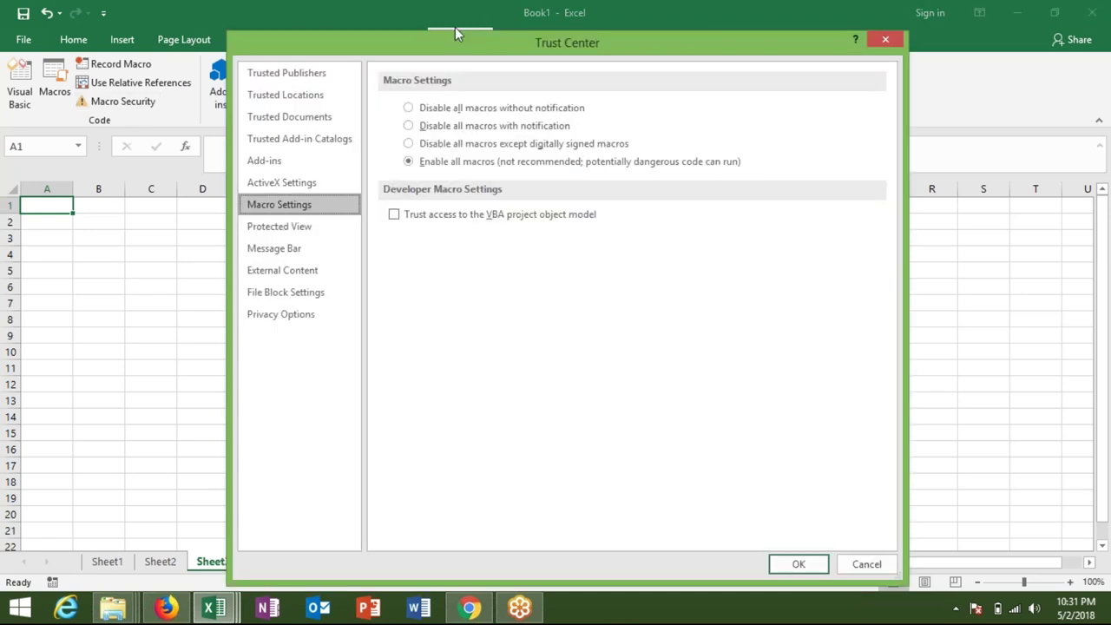
{"action": "left_click", "coordinate": [409, 127]}
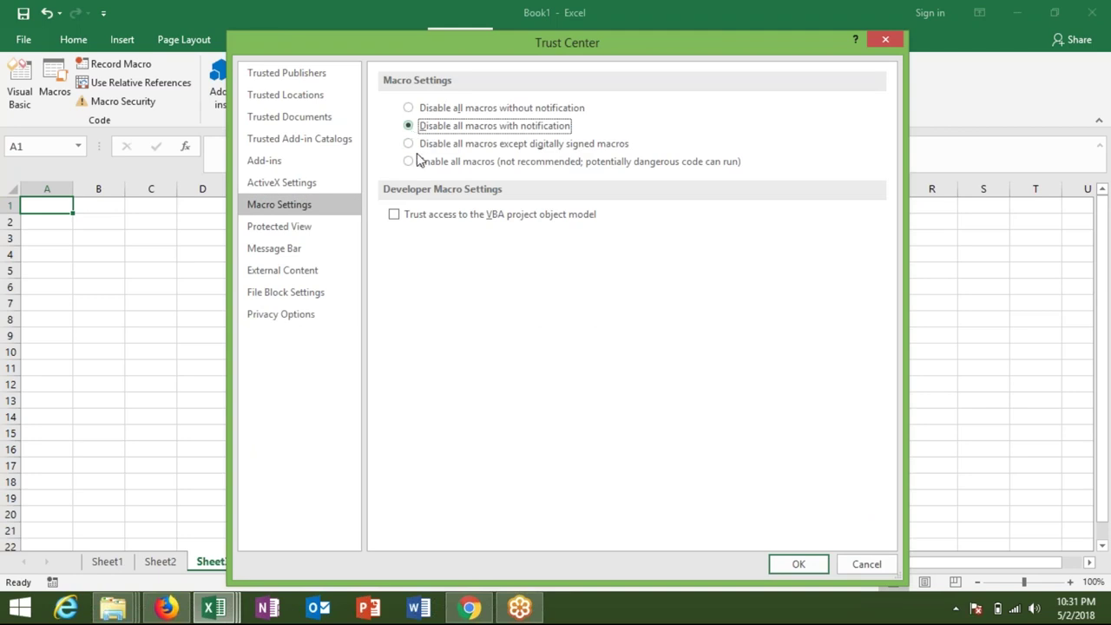
{"action": "left_click", "coordinate": [418, 163]}
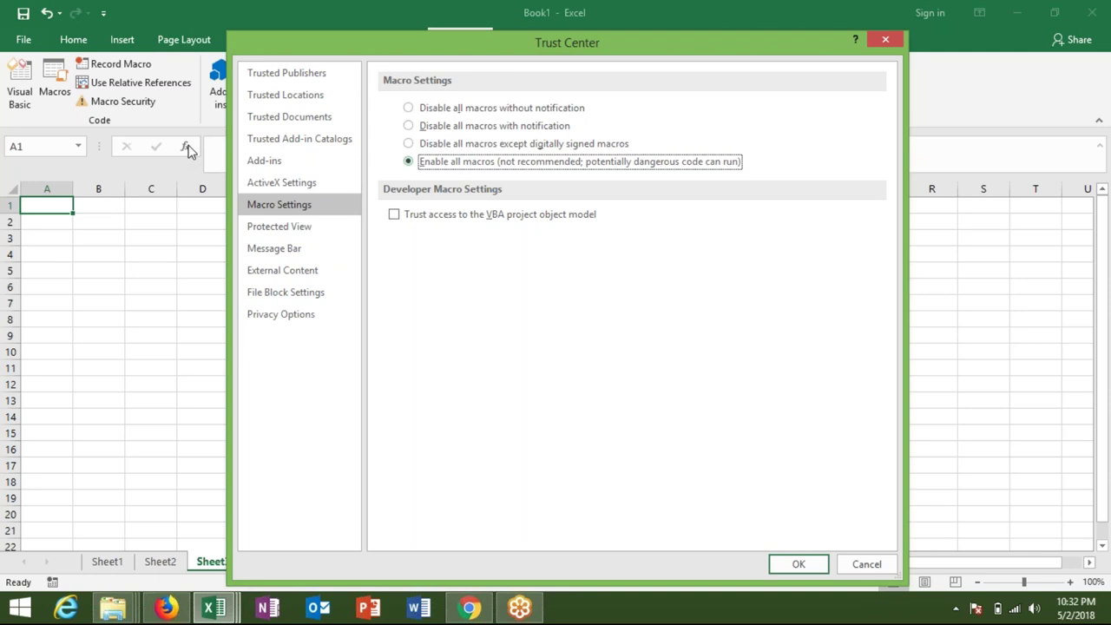
{"action": "key", "text": "Return"}
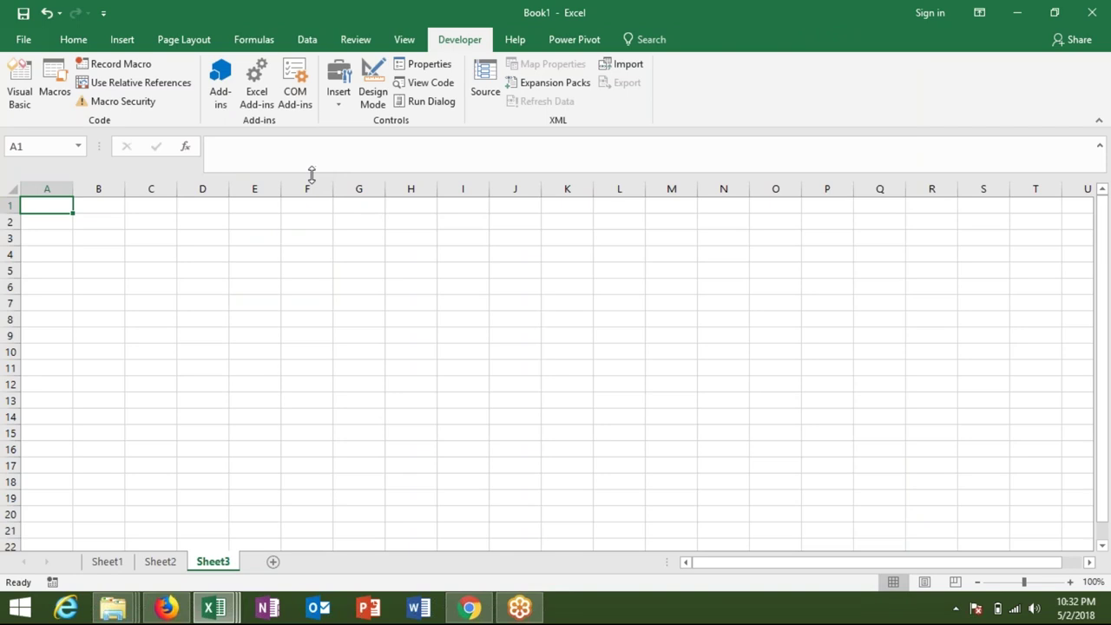
Collapse the formula bar to one line, return to Sheet1, and select cells in columns A–C.
{"action": "left_click_drag", "start_coordinate": [313, 173], "coordinate": [313, 165]}
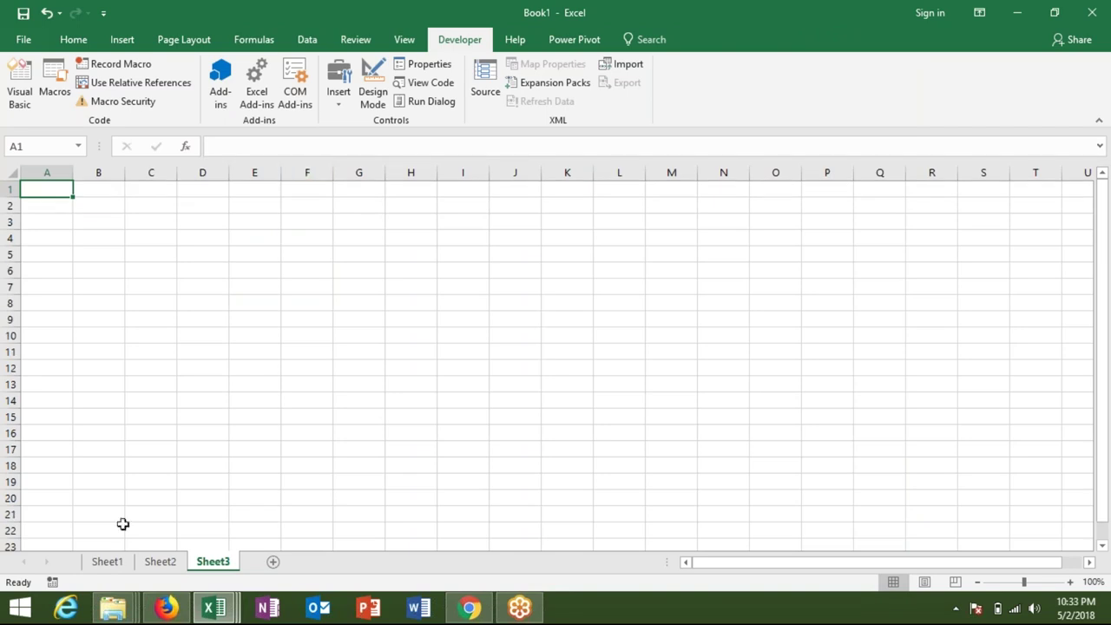
{"action": "left_click", "coordinate": [118, 565]}
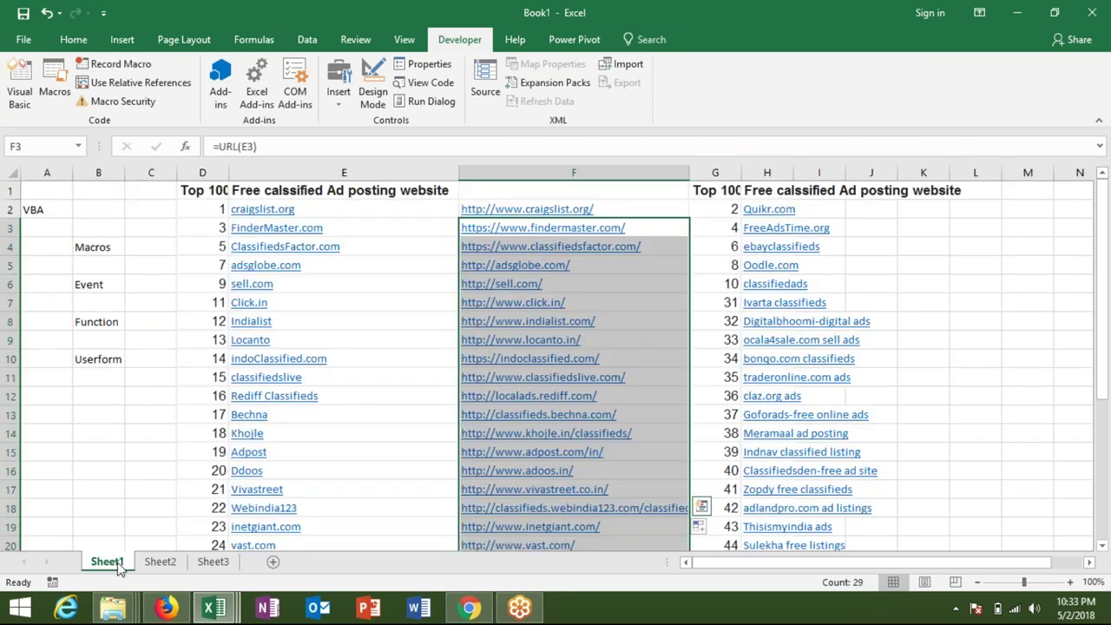
{"action": "left_click", "coordinate": [41, 217]}
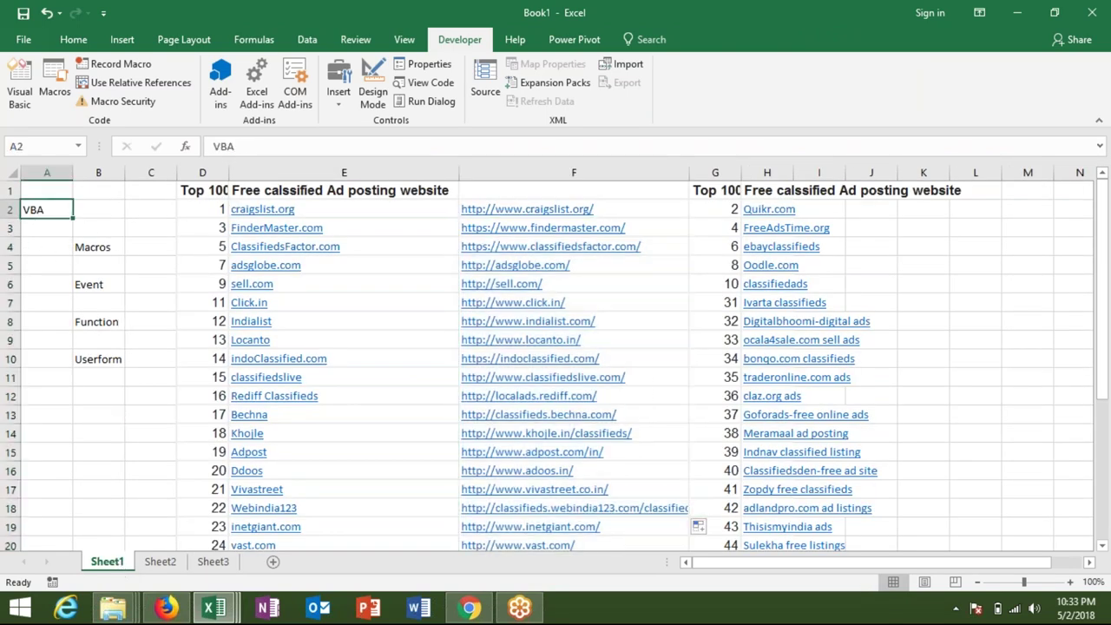
{"action": "left_click_drag", "start_coordinate": [84, 230], "coordinate": [94, 382]}
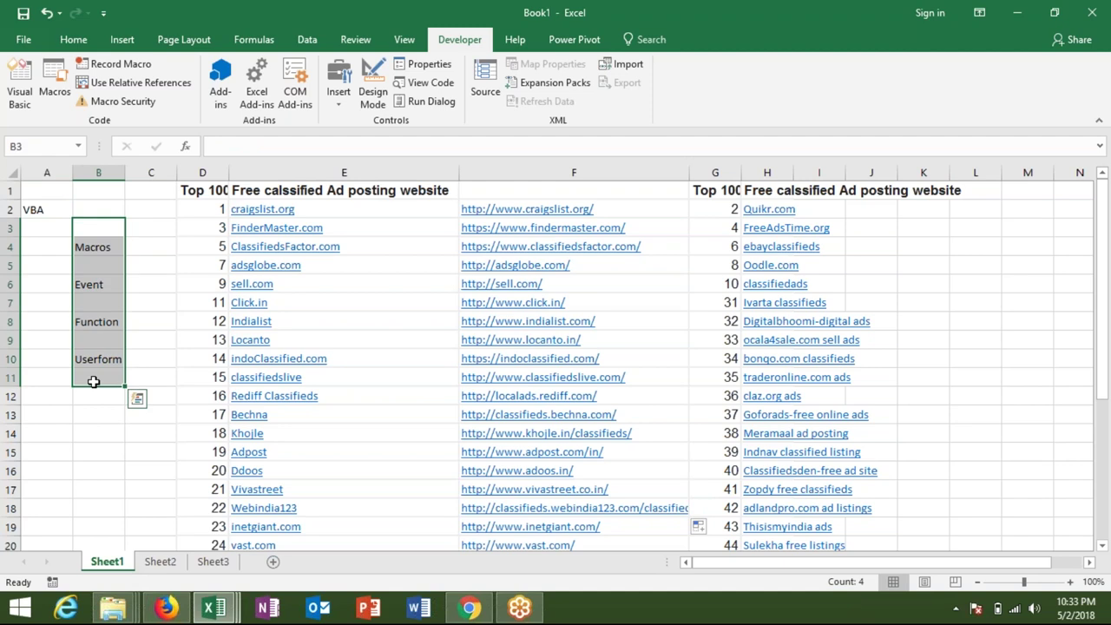
{"action": "left_click", "coordinate": [119, 342]}
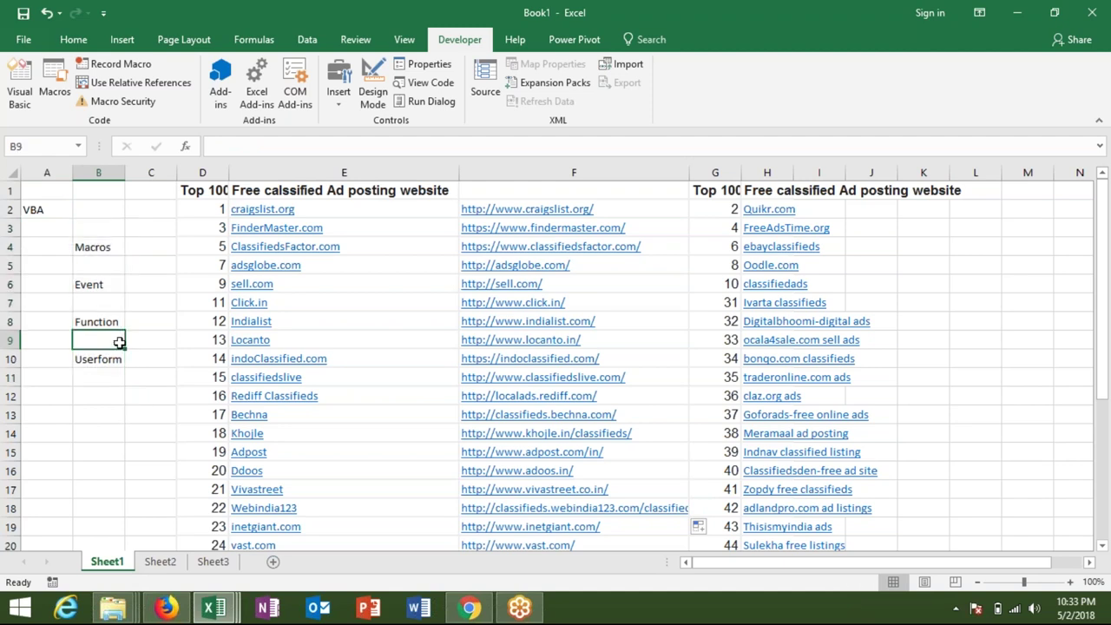
{"action": "left_click", "coordinate": [158, 328]}
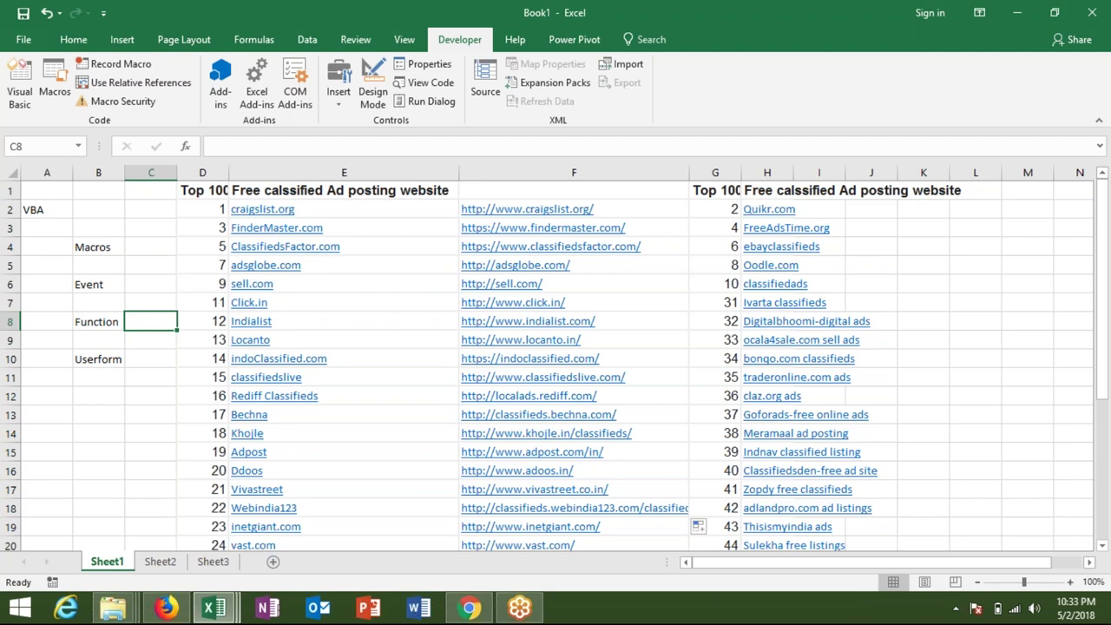
Delete Sheet1 permanently, then switch to the empty Sheet3.
{"action": "right_click", "coordinate": [95, 565]}
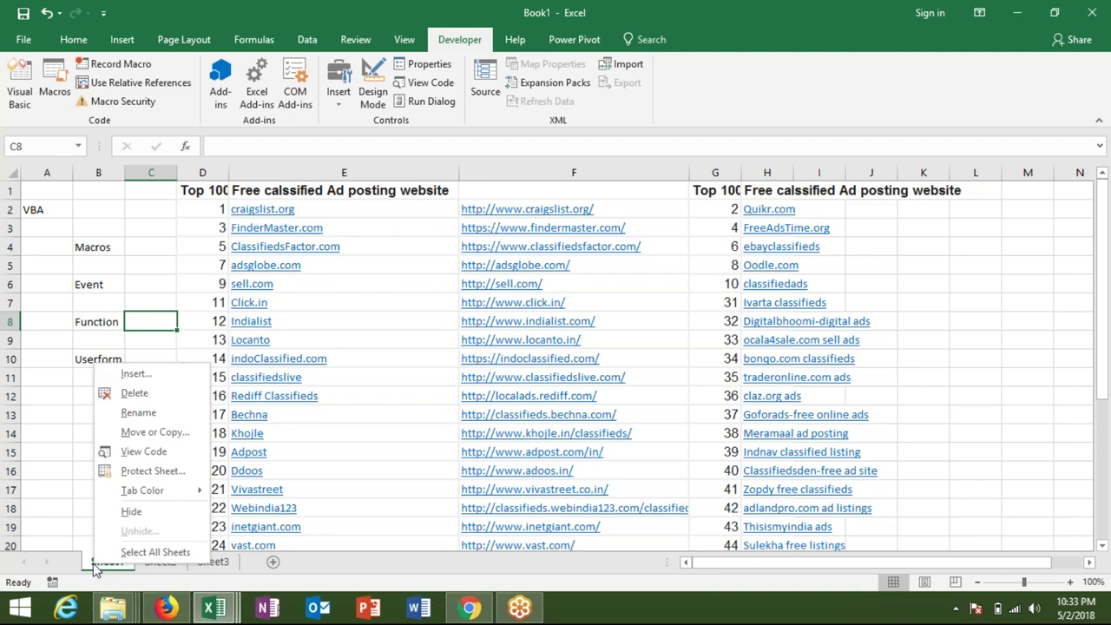
{"action": "left_click", "coordinate": [139, 395]}
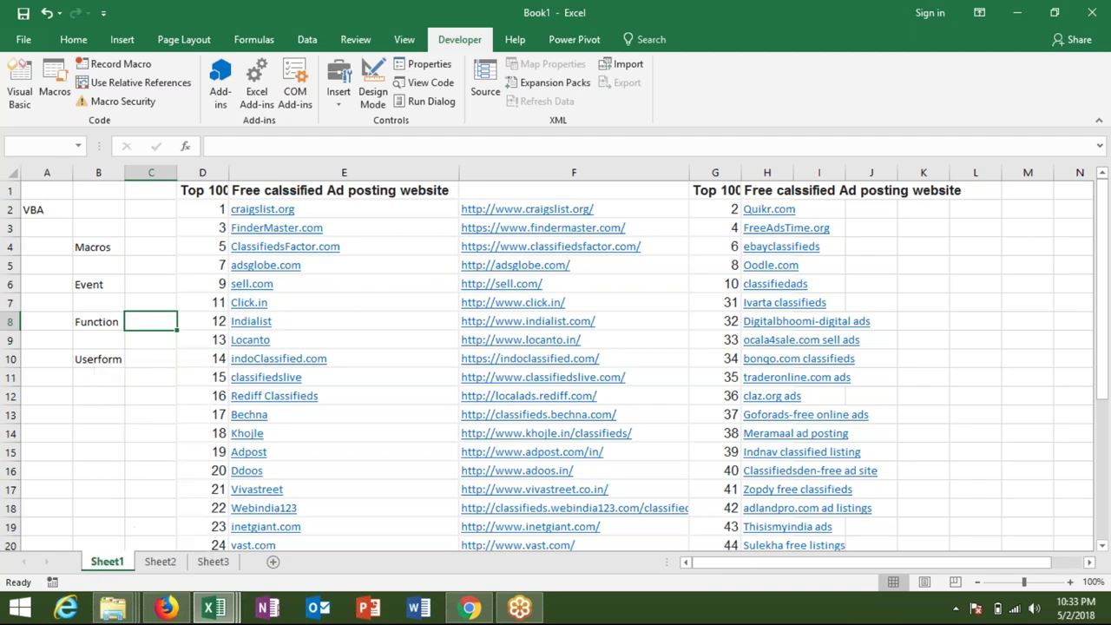
{"action": "left_click", "coordinate": [526, 350]}
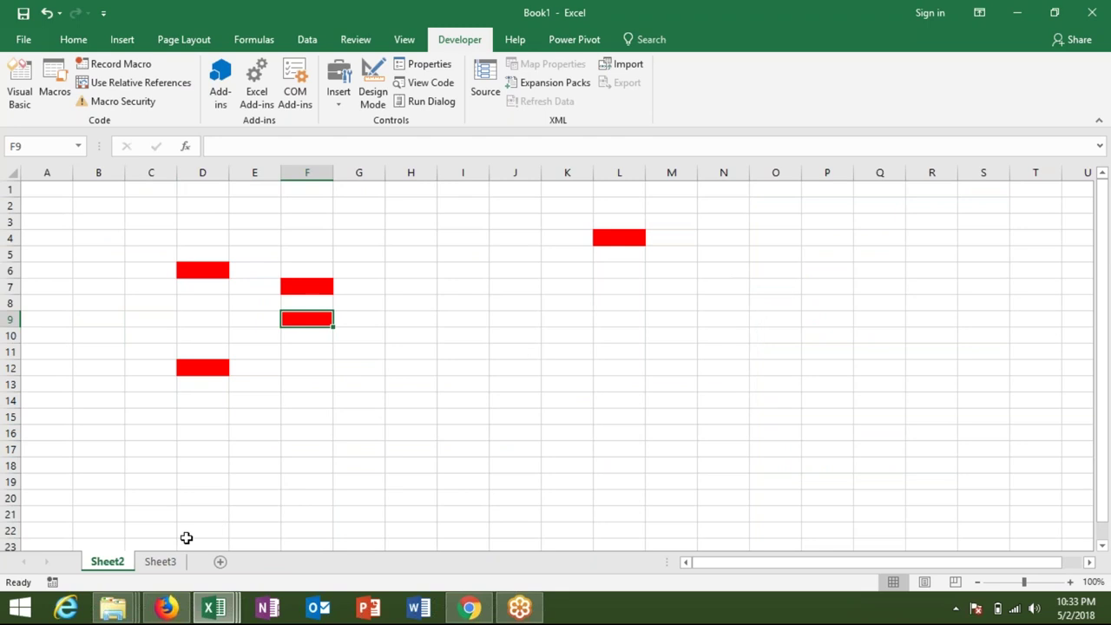
{"action": "left_click", "coordinate": [159, 562]}
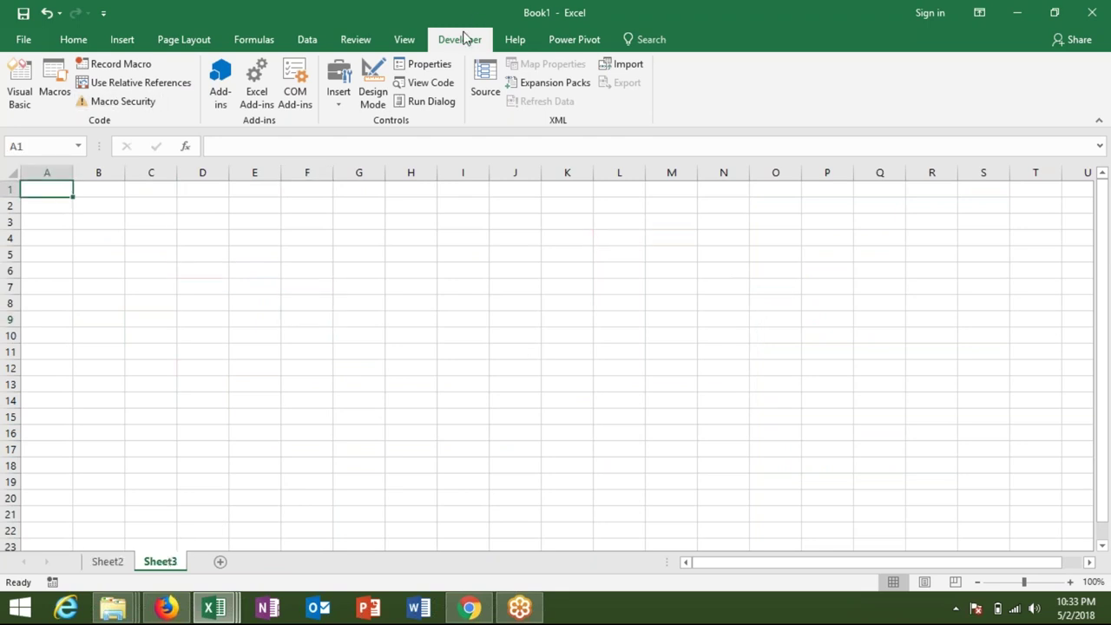
{"action": "left_click", "coordinate": [38, 48]}
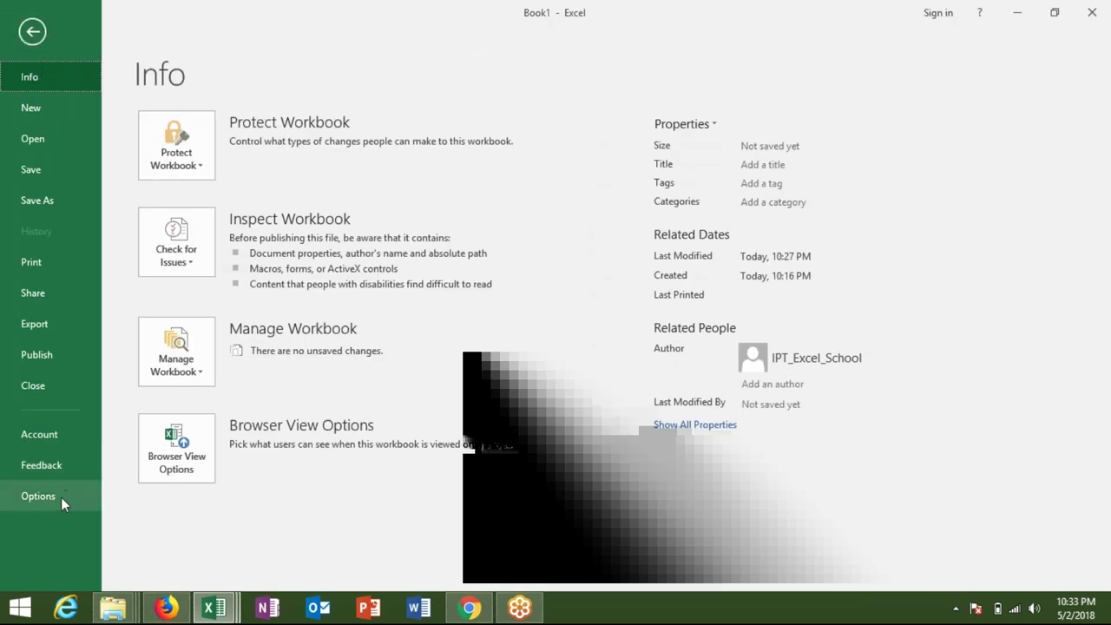
{"action": "left_click", "coordinate": [60, 498]}
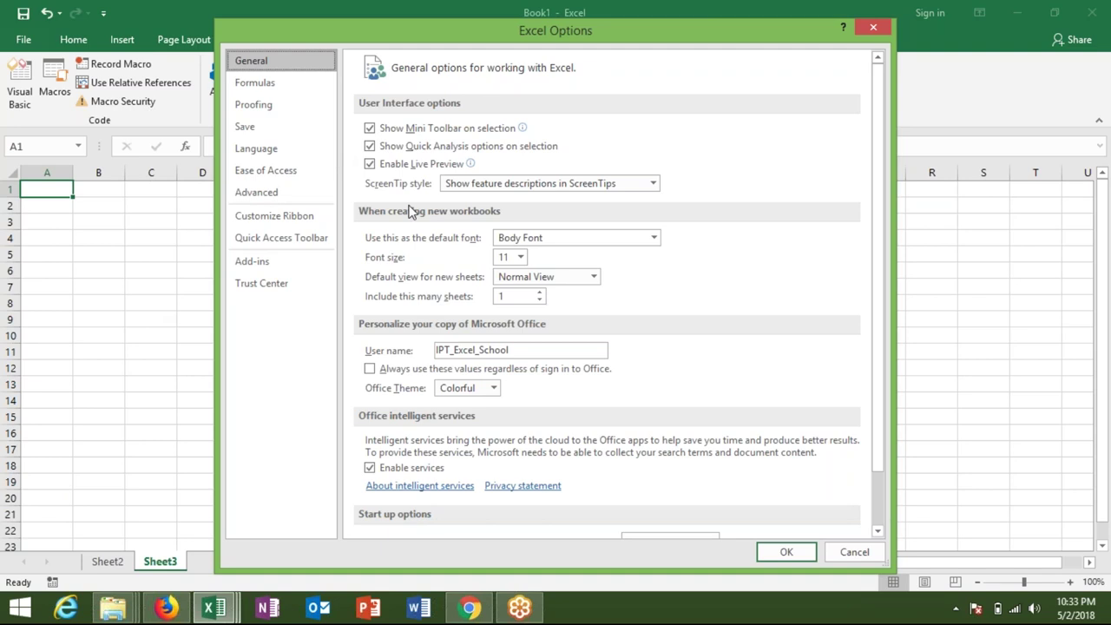
{"action": "left_click", "coordinate": [261, 216]}
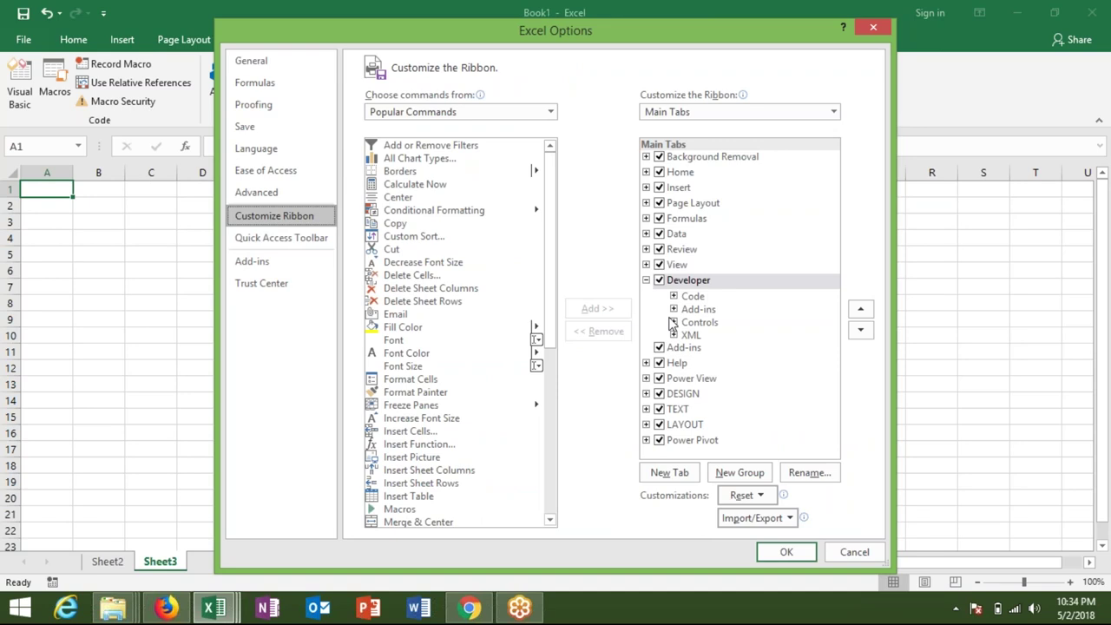
{"action": "left_click", "coordinate": [1100, 161]}
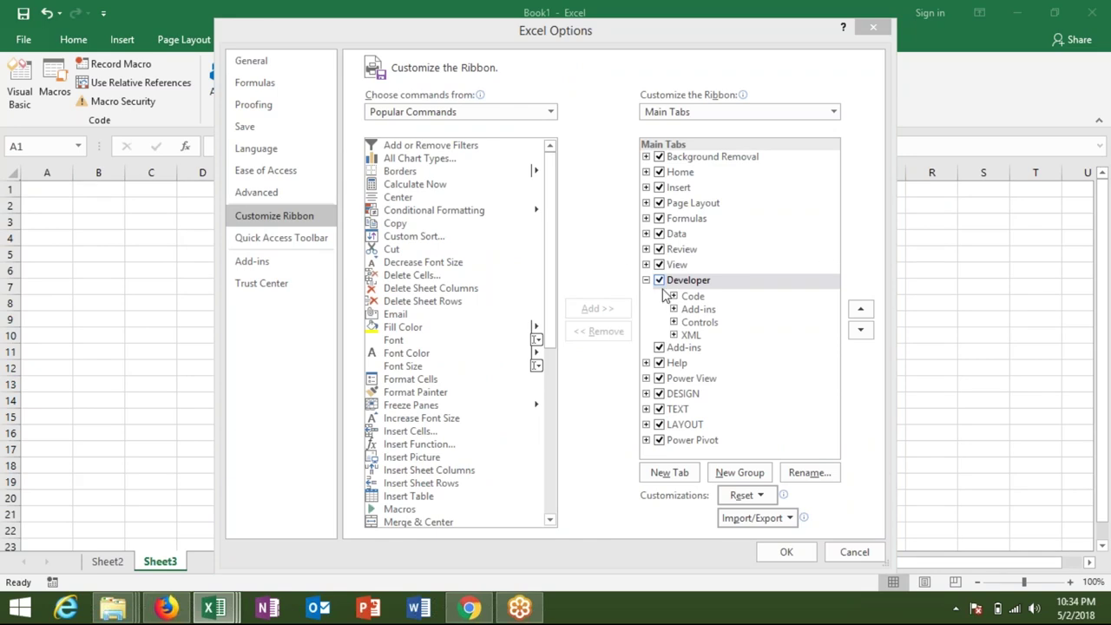
{"action": "left_click", "coordinate": [850, 552]}
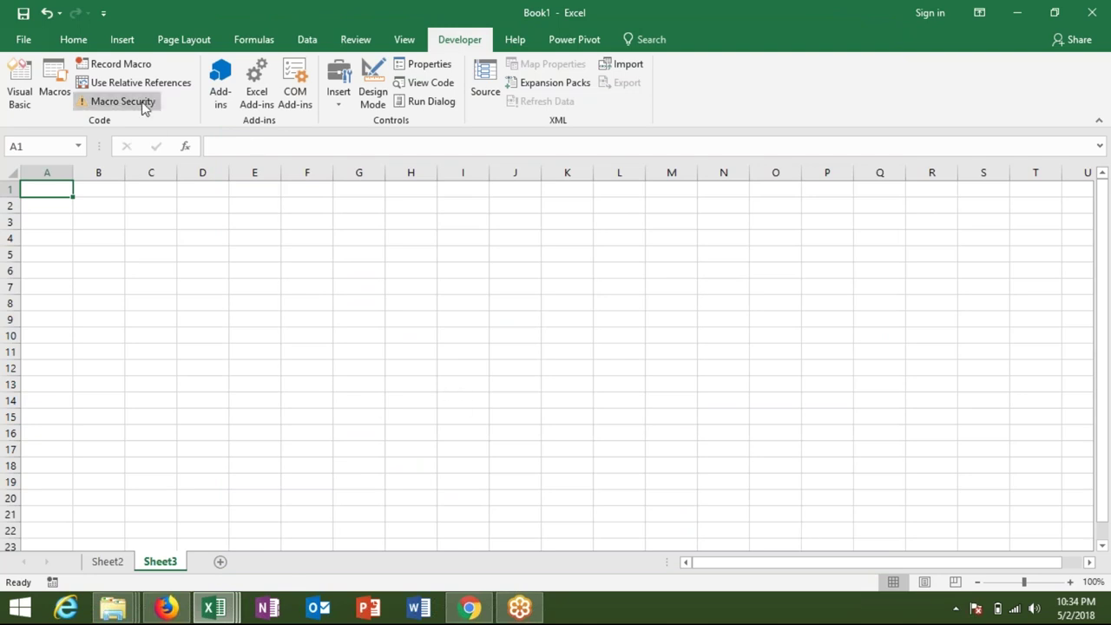
{"action": "double_click", "coordinate": [448, 40]}
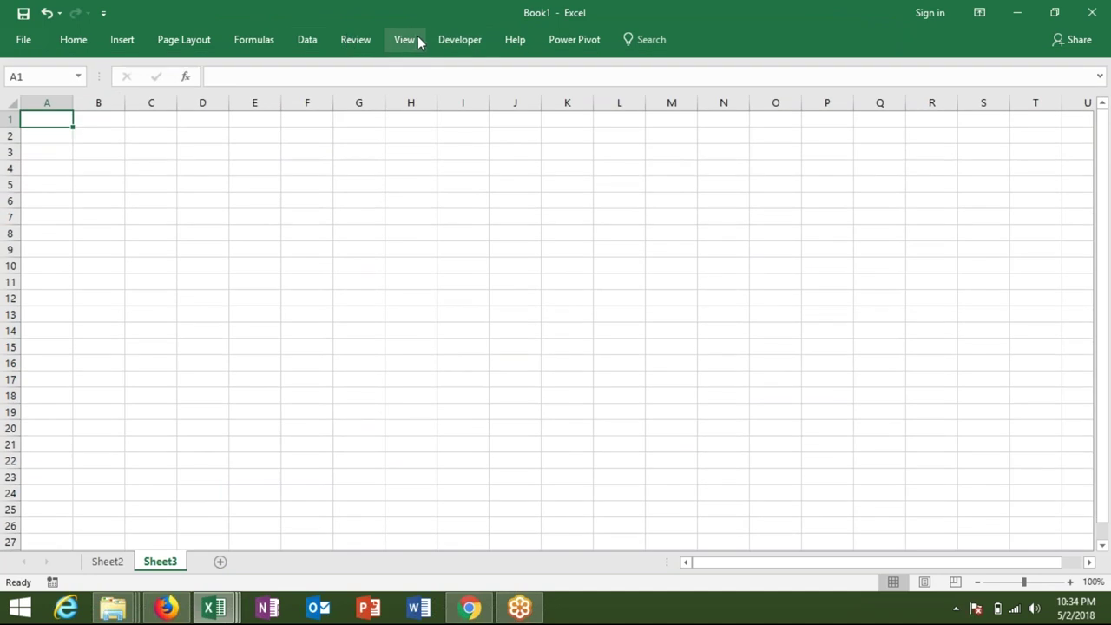
{"action": "double_click", "coordinate": [445, 40]}
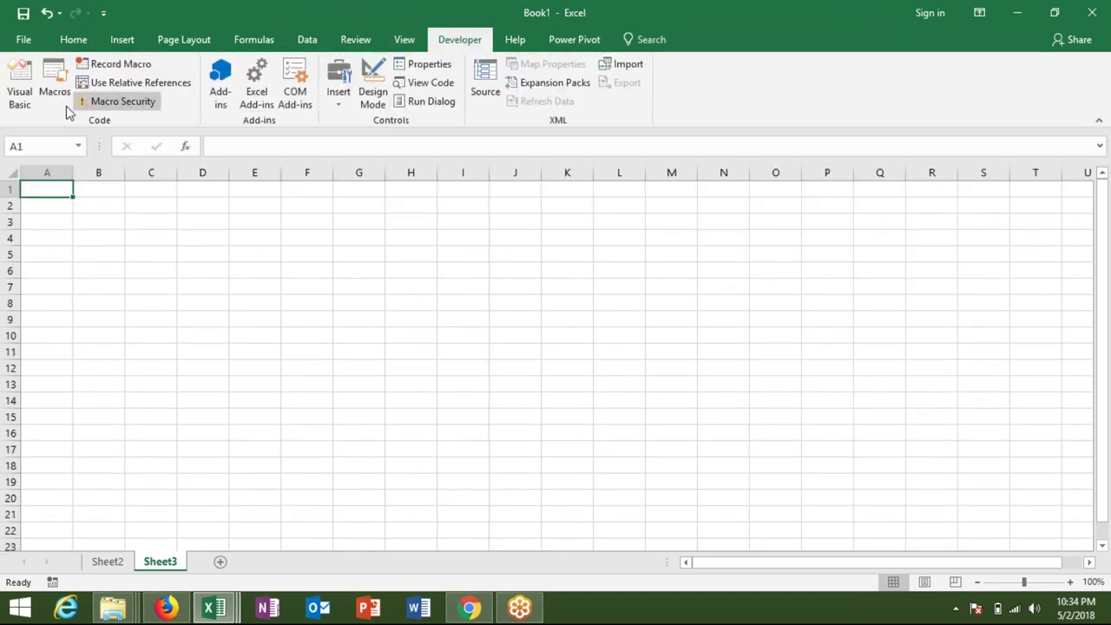
{"action": "left_click", "coordinate": [99, 106]}
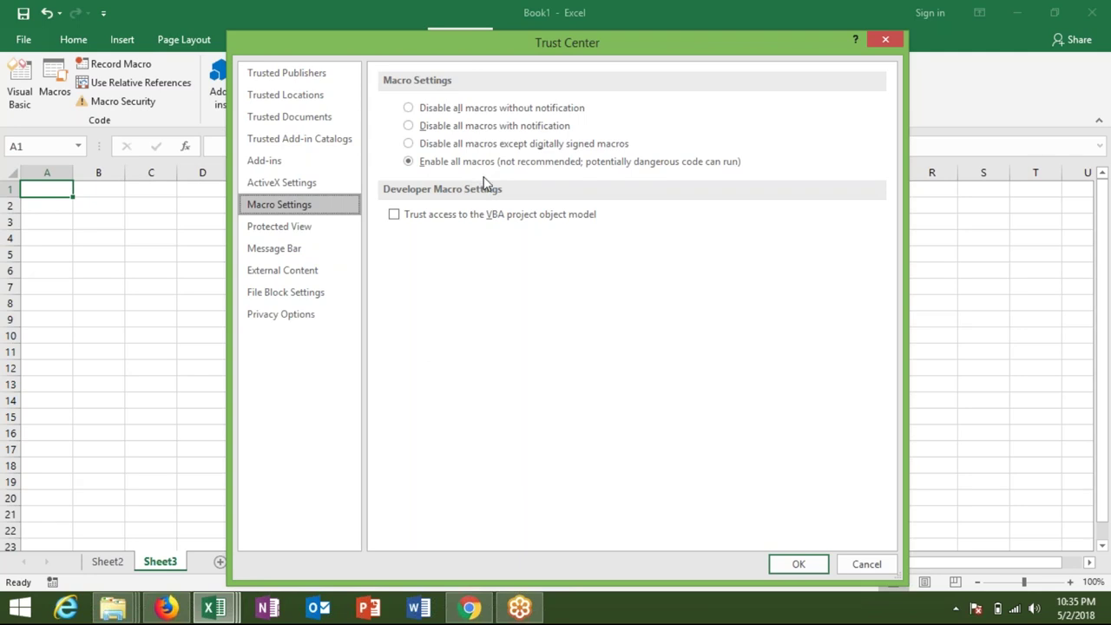
{"action": "left_click", "coordinate": [853, 566]}
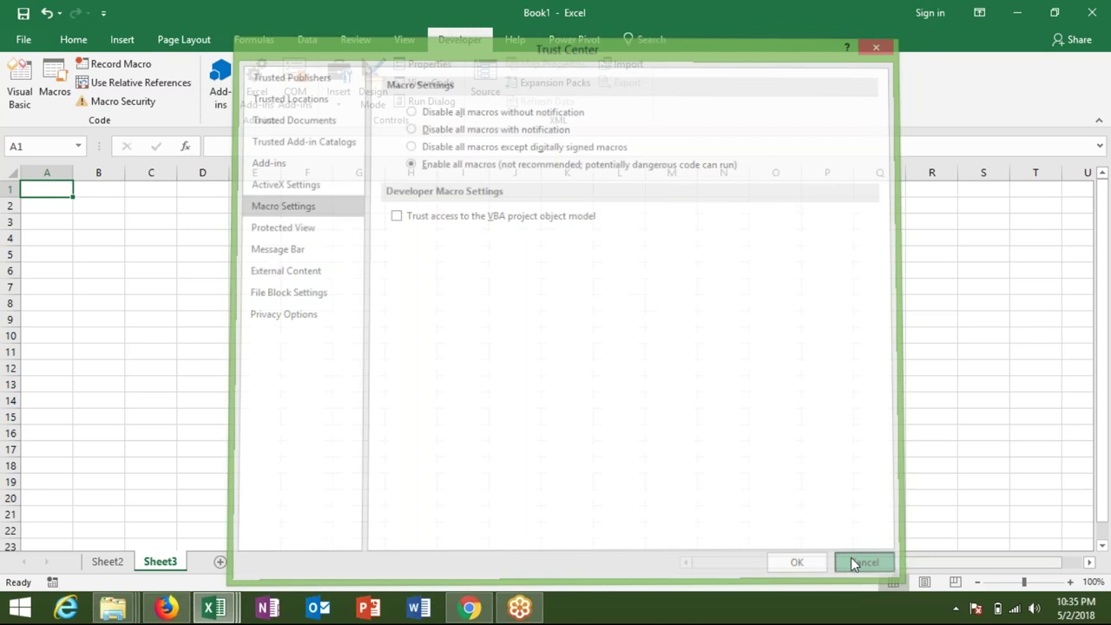
Open the Save As dialog for Book1 and choose Excel Macro-Enabled Workbook as the type.
{"action": "left_click", "coordinate": [23, 14]}
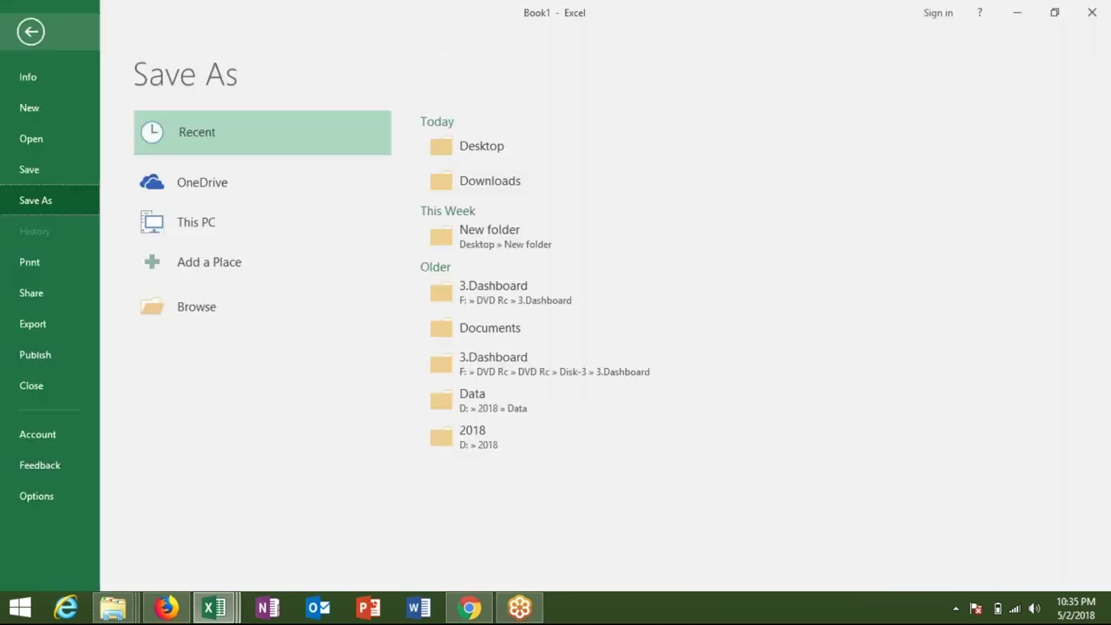
{"action": "left_click", "coordinate": [252, 307]}
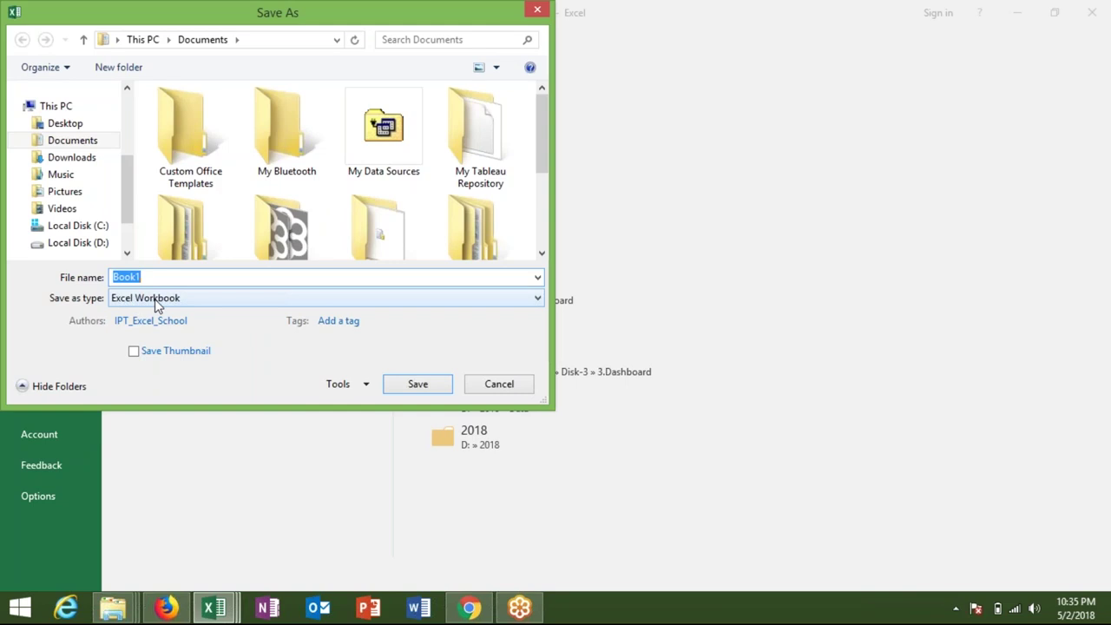
{"action": "left_click", "coordinate": [157, 301]}
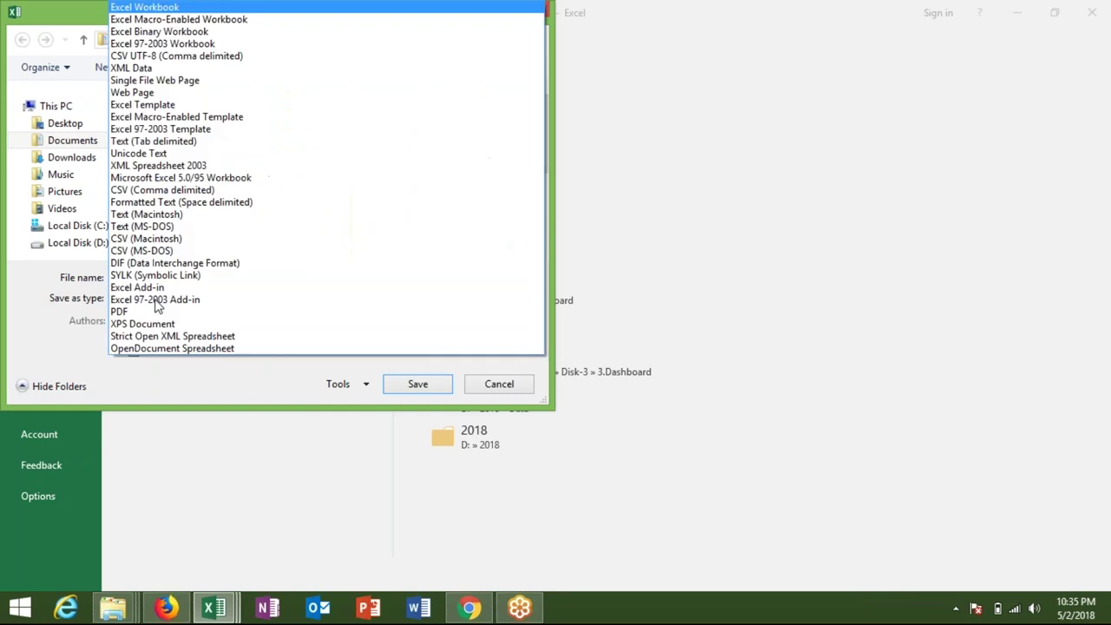
{"action": "left_click", "coordinate": [167, 19]}
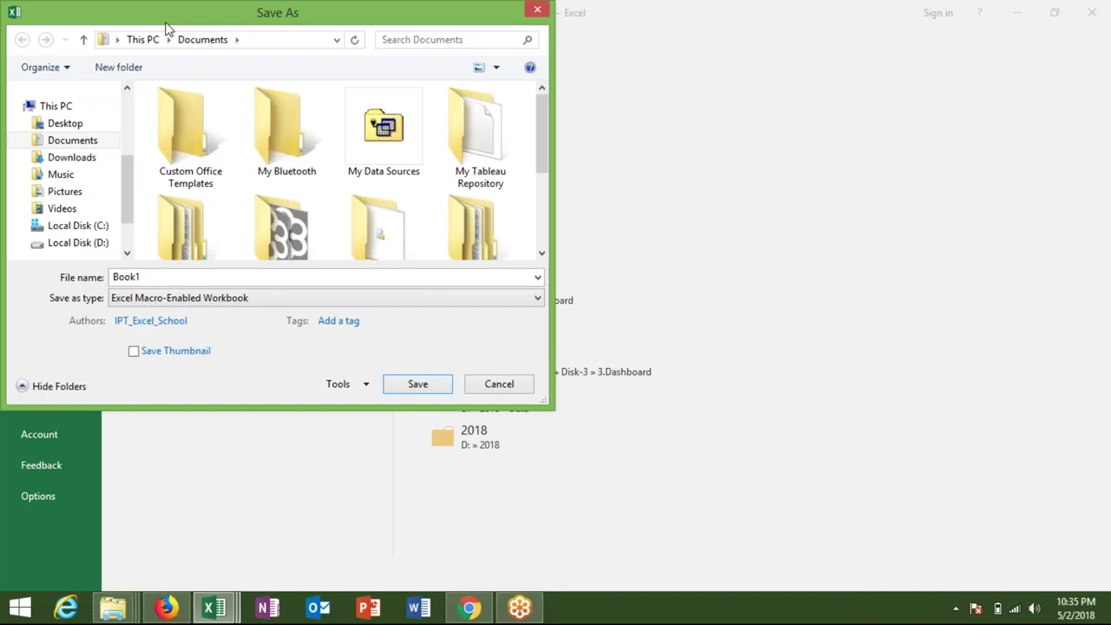
Delete the Custom Office Templates folder, reselect Excel Macro-Enabled Workbook, and cancel without saving.
{"action": "left_click", "coordinate": [155, 187]}
{"action": "left_click", "coordinate": [149, 251]}
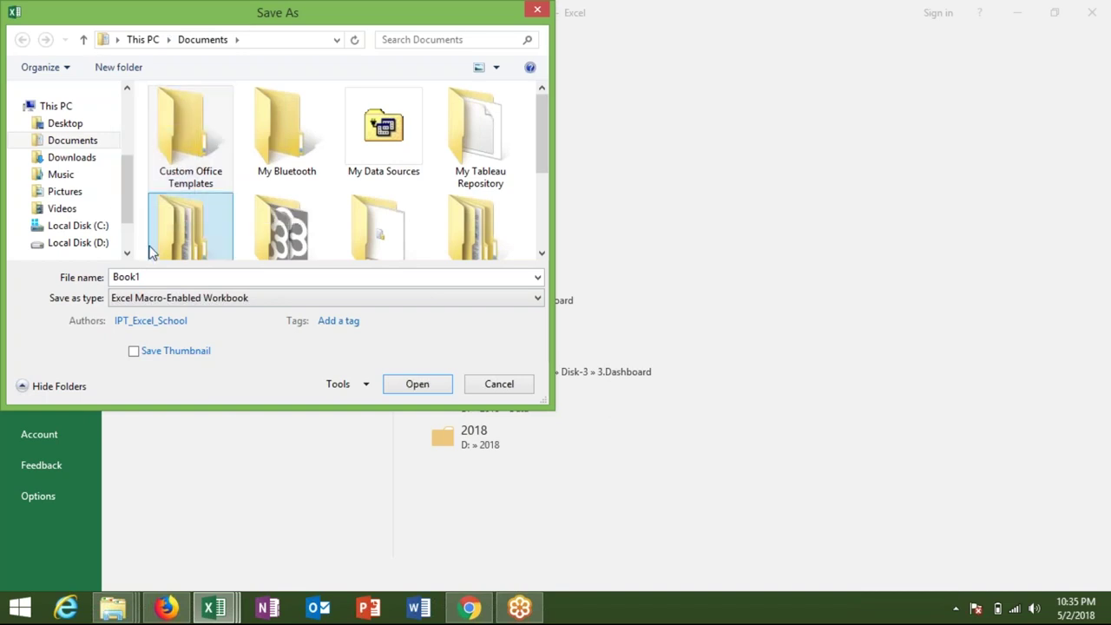
{"action": "key", "text": "Delete"}
{"action": "left_click", "coordinate": [148, 298]}
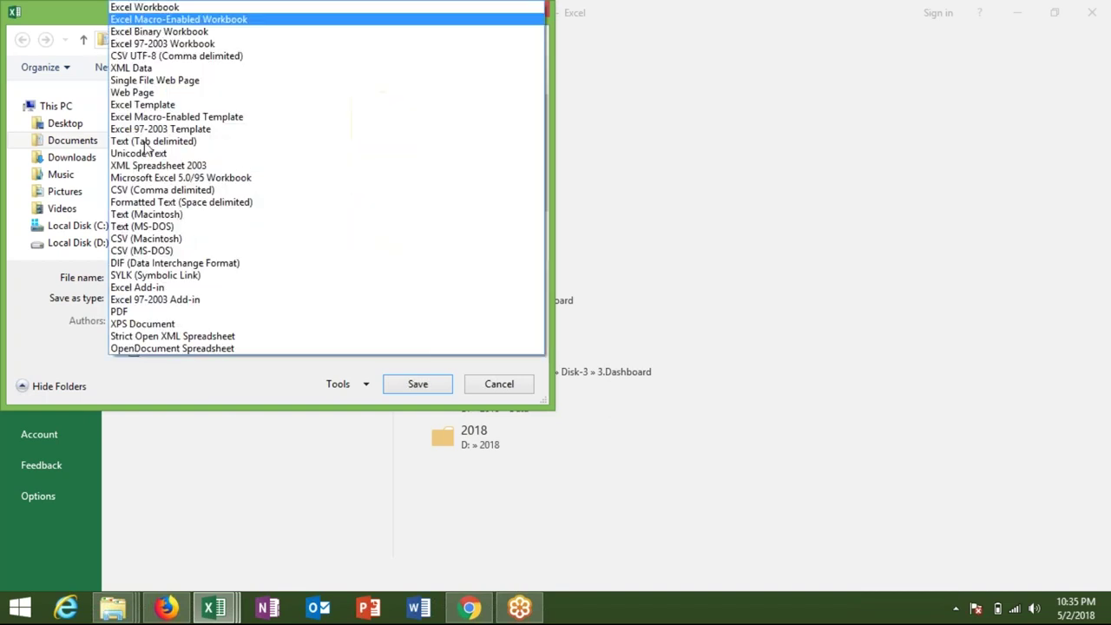
{"action": "left_click", "coordinate": [139, 8]}
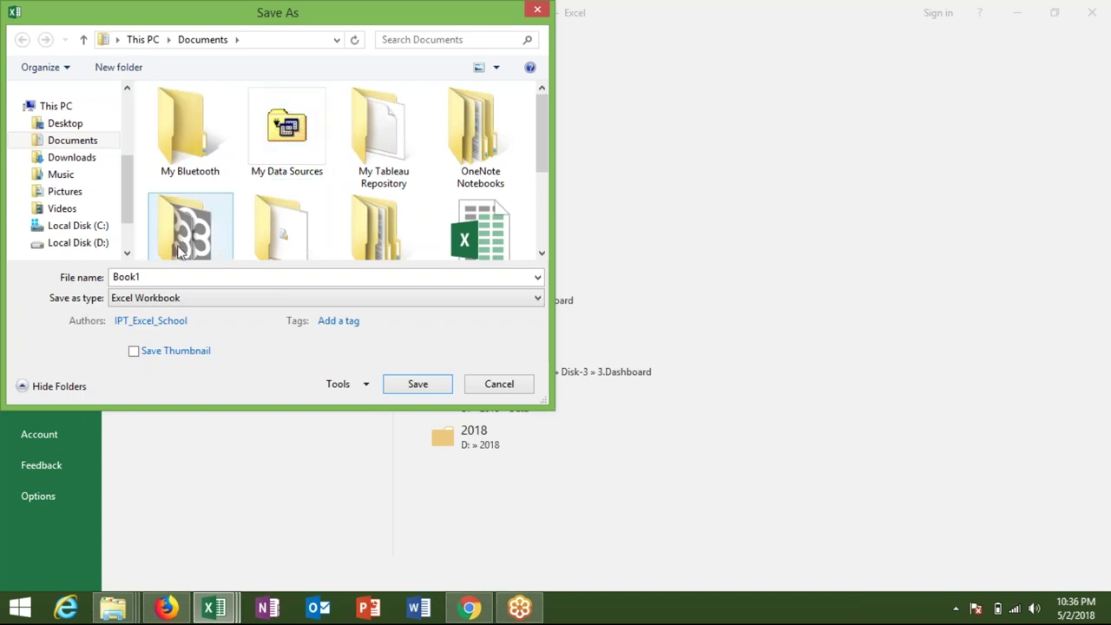
{"action": "left_click", "coordinate": [158, 299]}
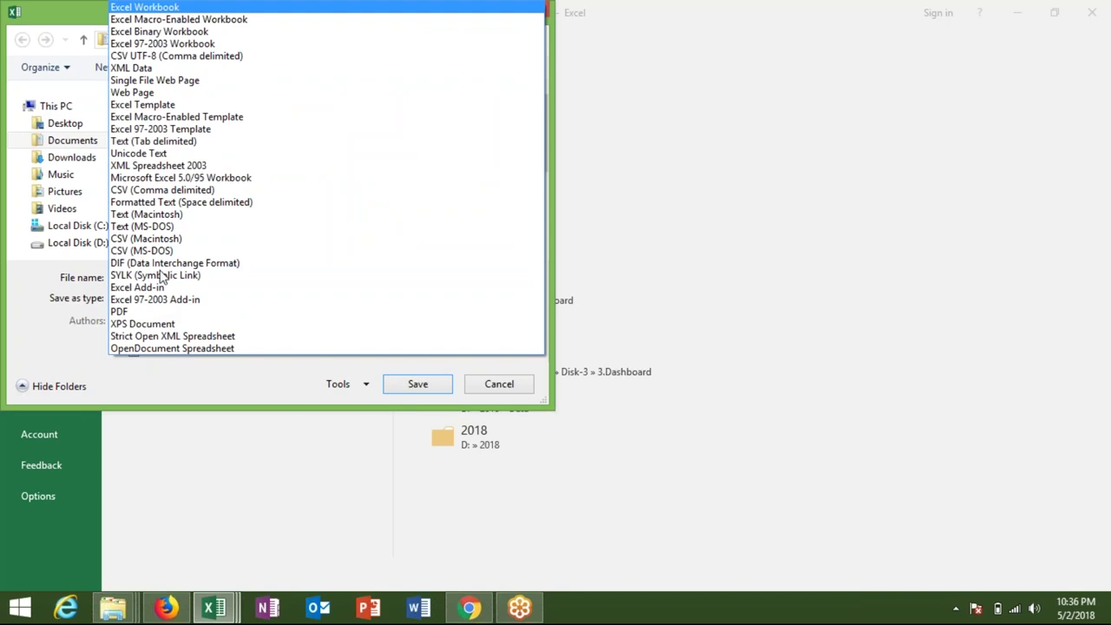
{"action": "left_click", "coordinate": [171, 23]}
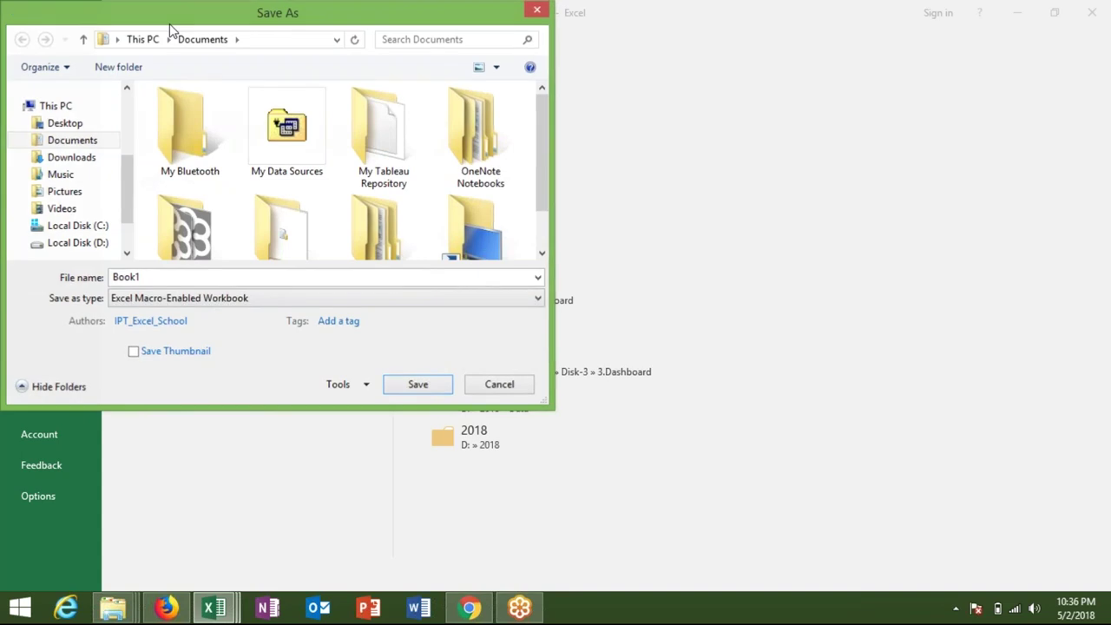
{"action": "key", "text": "Escape"}
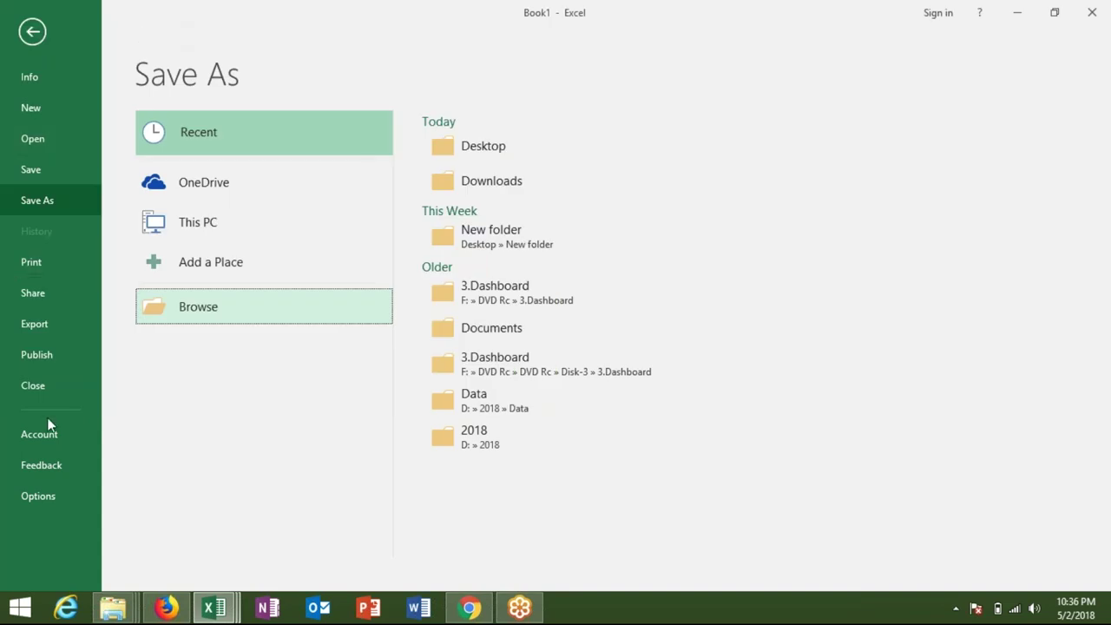
In Excel Options > Save, set 'Save files in this format' to Excel Macro-Enabled Workbook.
{"action": "left_click", "coordinate": [40, 492]}
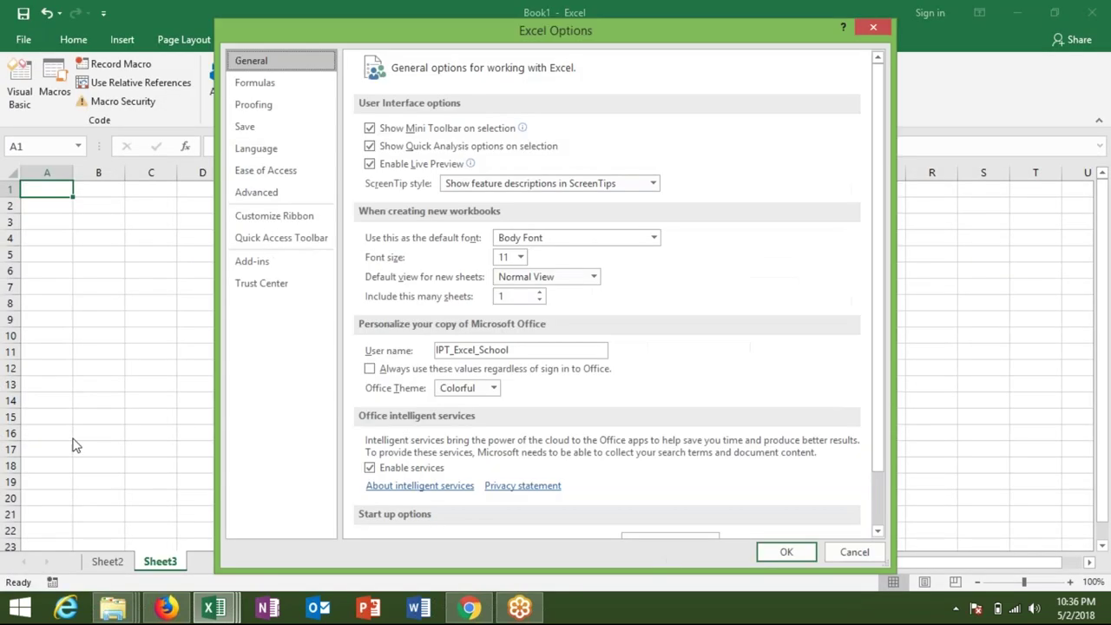
{"action": "left_click", "coordinate": [263, 127]}
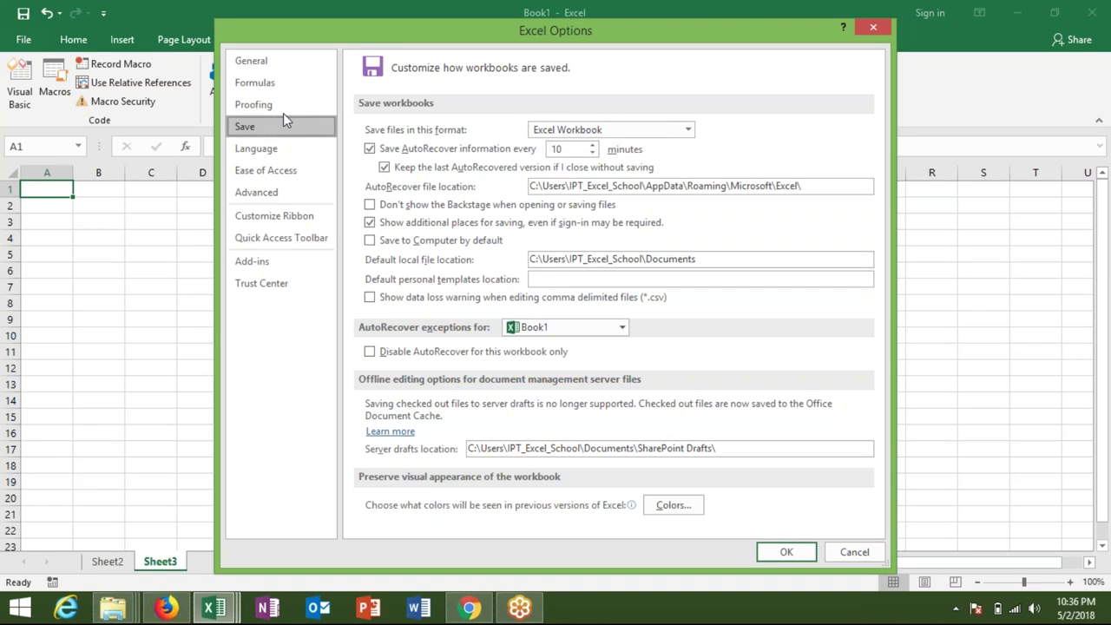
{"action": "left_click", "coordinate": [584, 130]}
{"action": "left_click", "coordinate": [583, 163]}
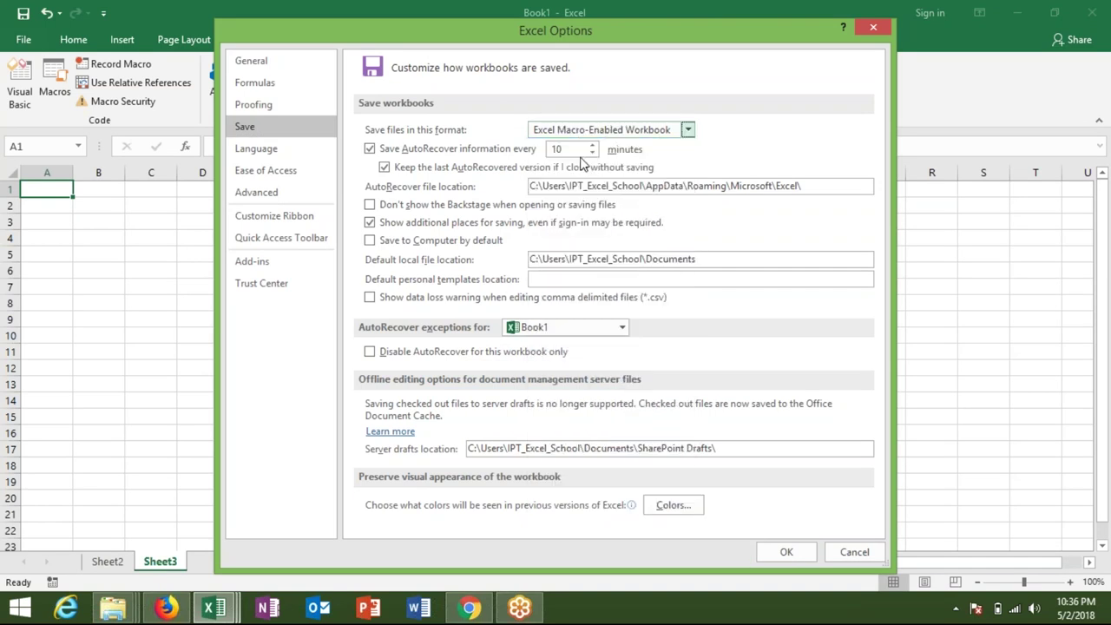
{"action": "left_click", "coordinate": [792, 552]}
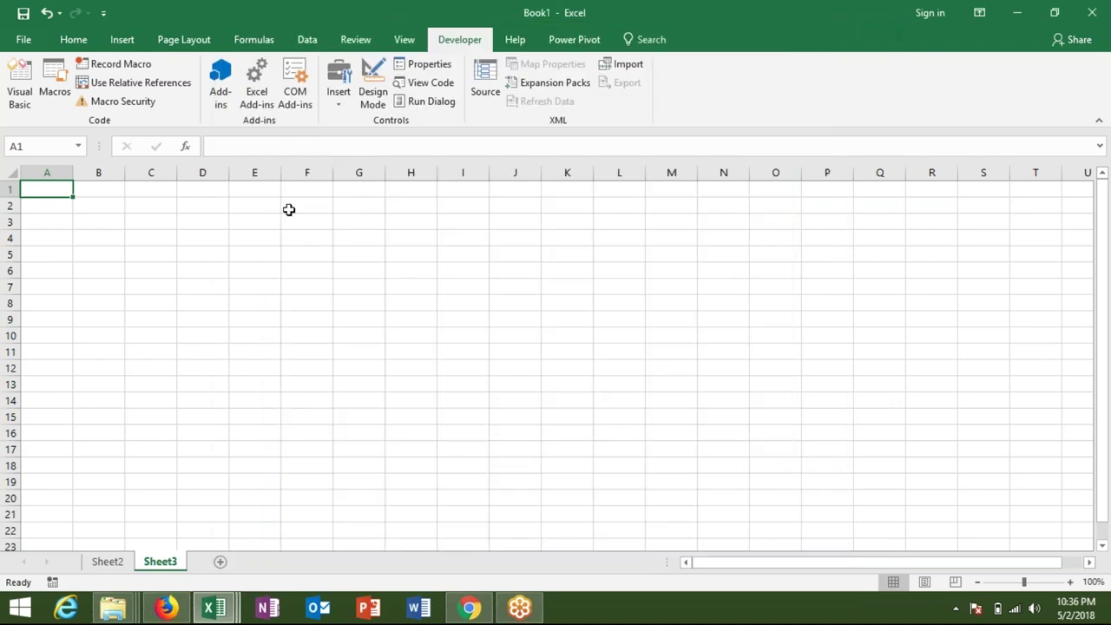
{"action": "left_click", "coordinate": [23, 13]}
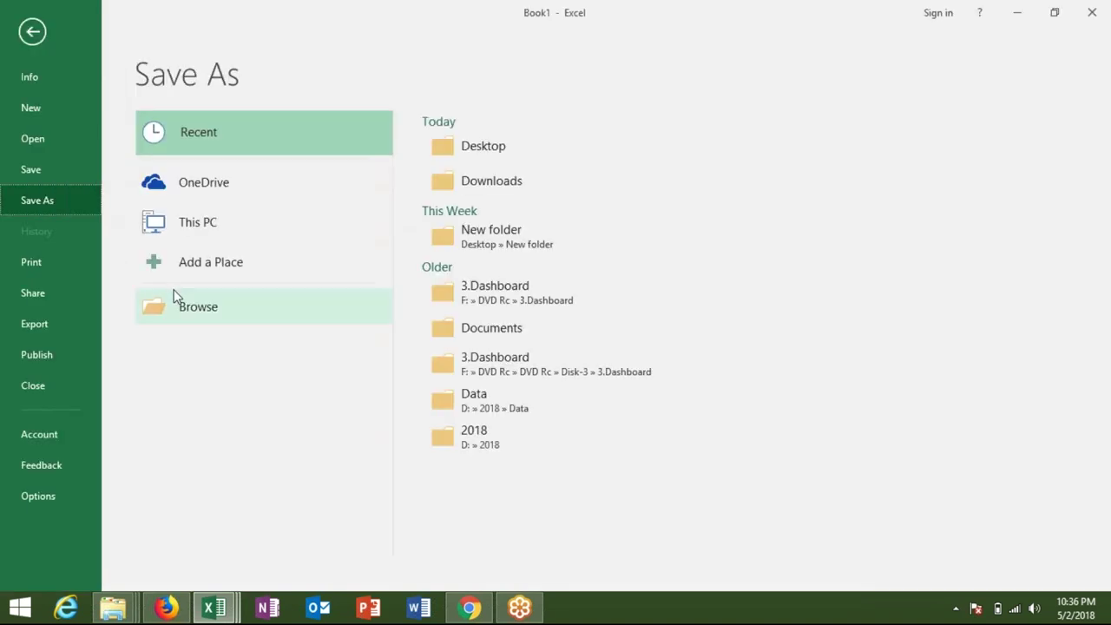
{"action": "left_click", "coordinate": [173, 296]}
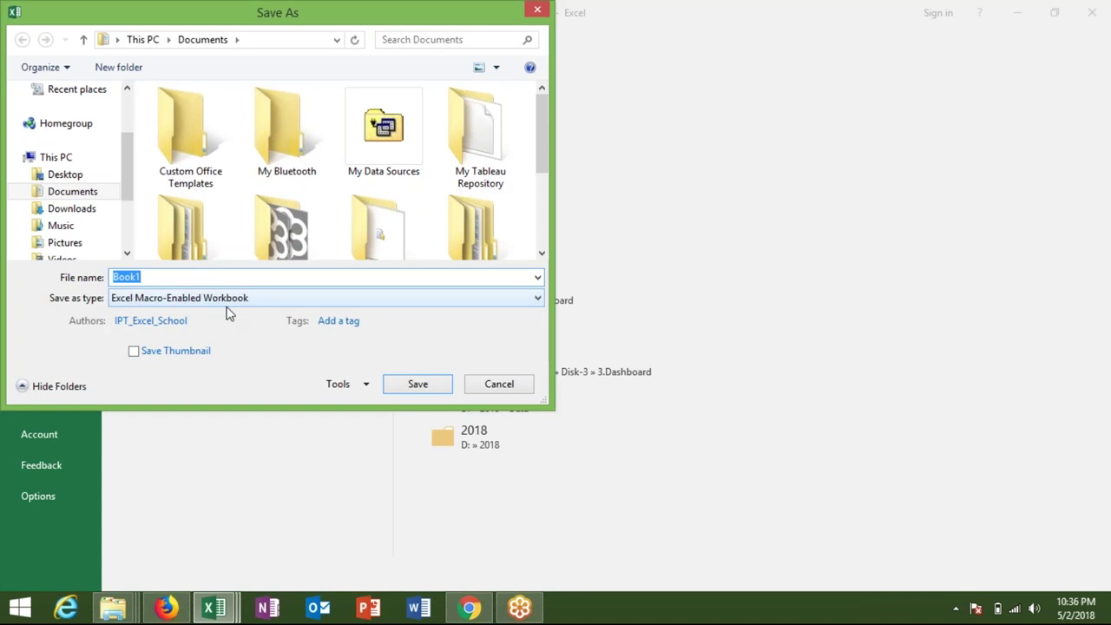
{"action": "key", "text": "Escape"}
{"action": "key", "text": "Escape"}
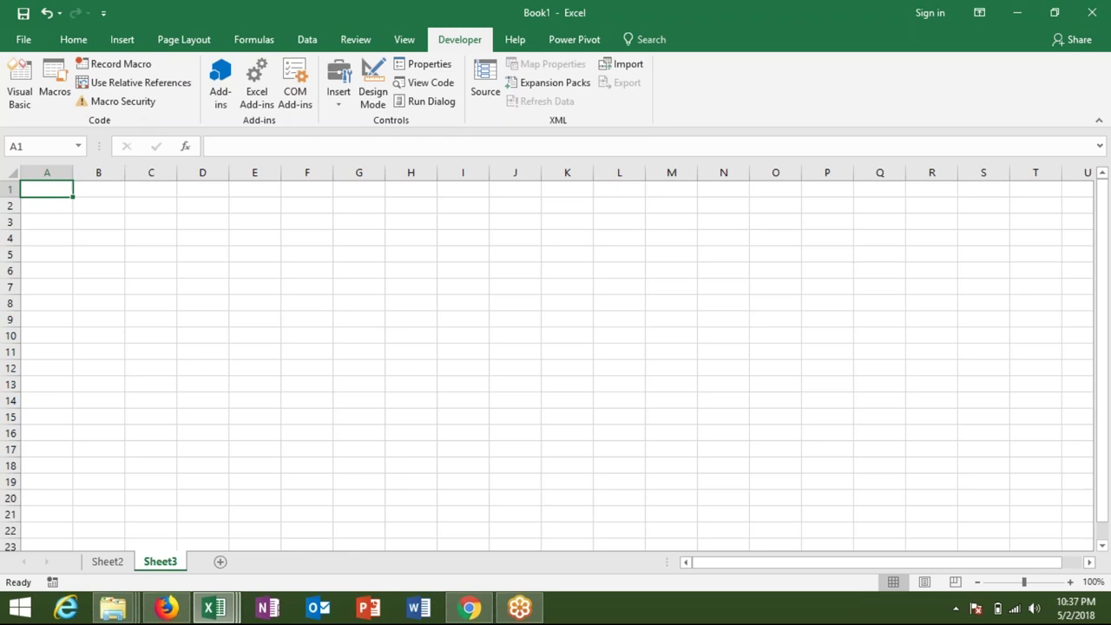
In Chrome, go to excel-vba.com to load the Macros in Excel tutorial.
{"action": "left_click", "coordinate": [461, 614]}
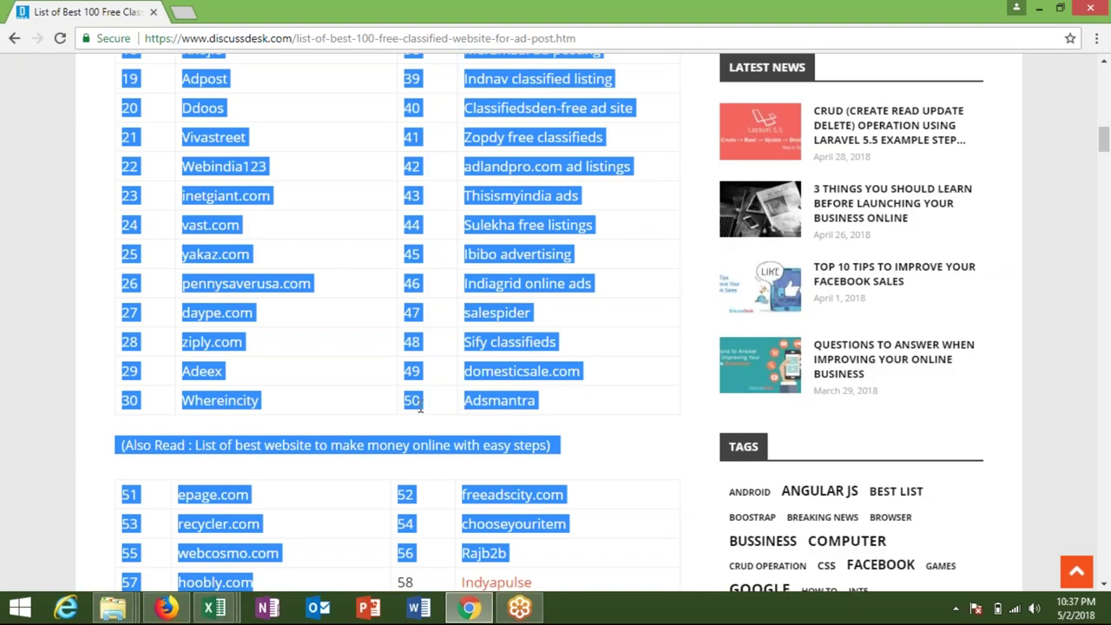
{"action": "left_click", "coordinate": [444, 38]}
{"action": "type", "text": "exc"}
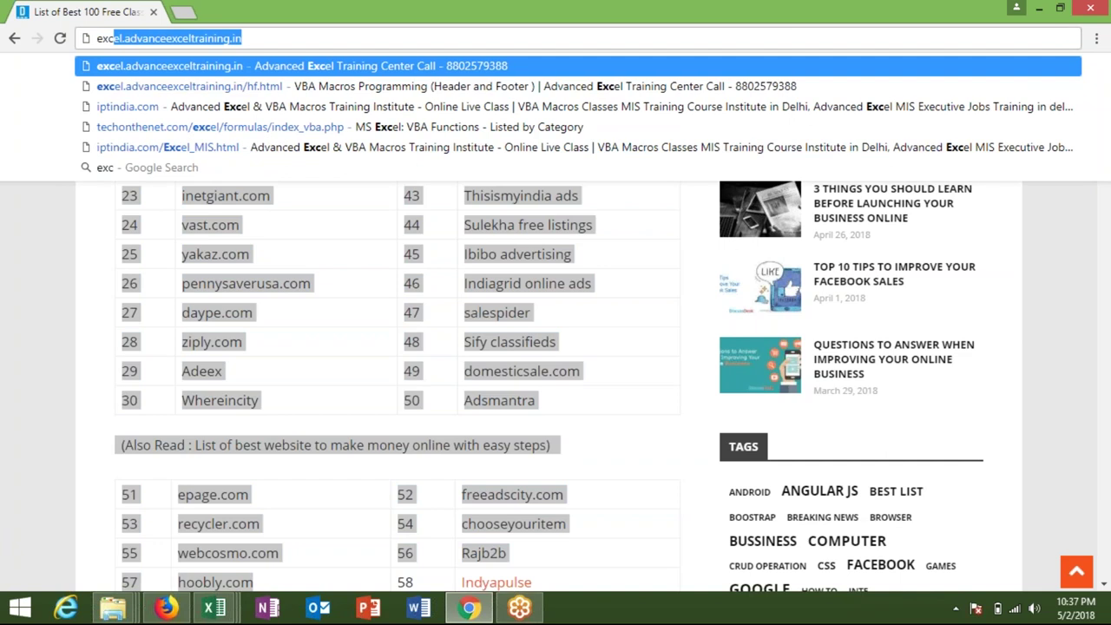
{"action": "type", "text": "e"}
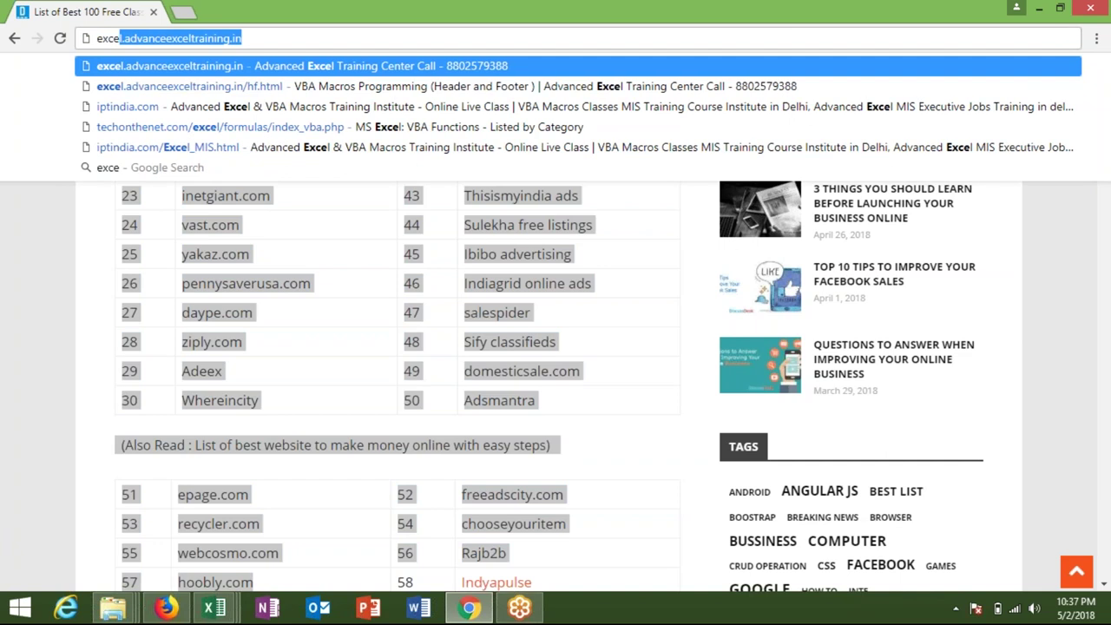
{"action": "type", "text": "l-v"}
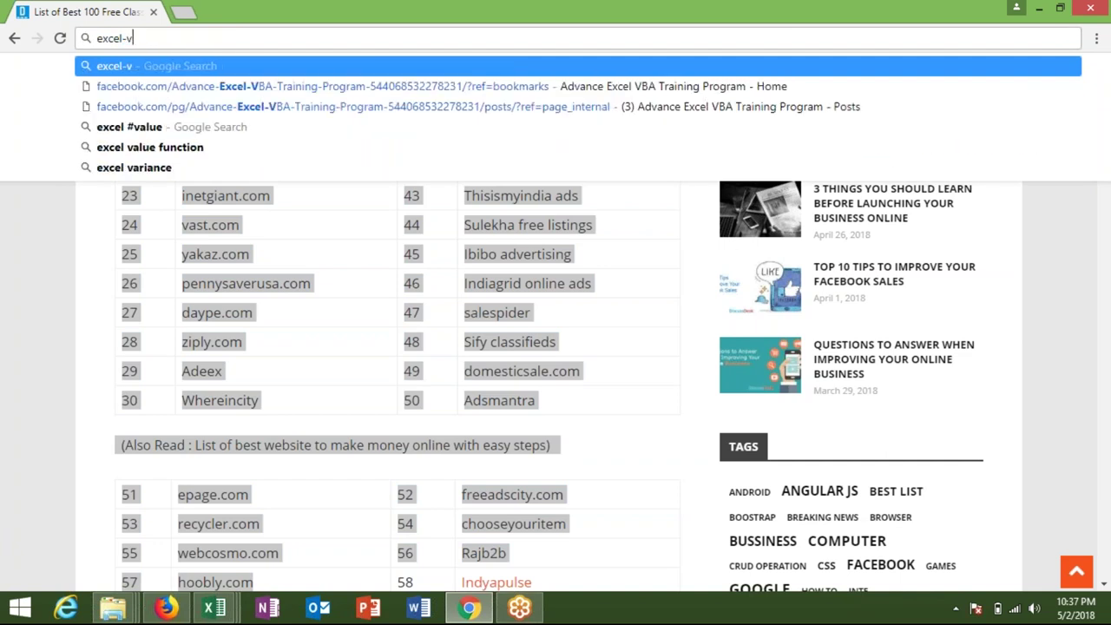
{"action": "key", "text": "BackSpace"}
{"action": "type", "text": "vba"}
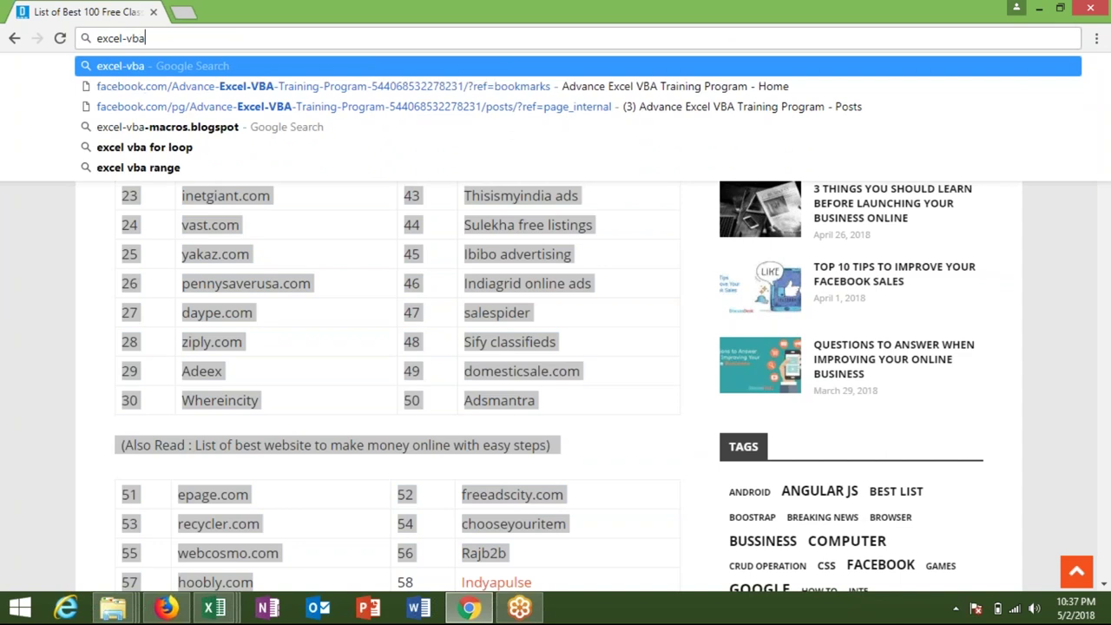
{"action": "type", "text": ".com"}
{"action": "key", "text": "Return"}
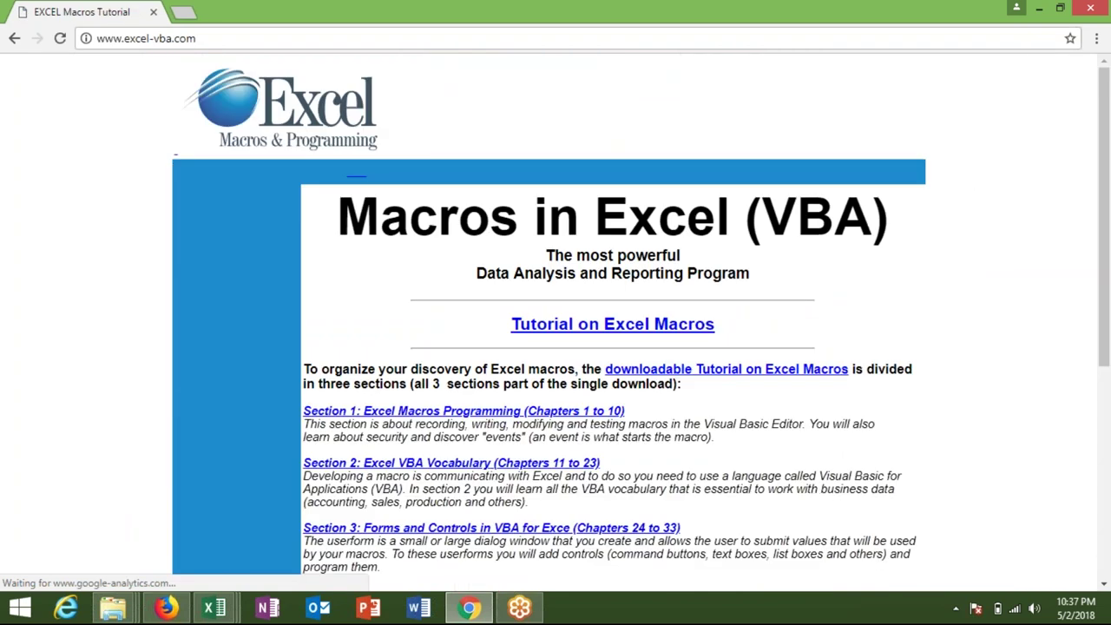
Scroll through the tutorial page, then close Chrome.
{"action": "scroll", "coordinate": [556, 347], "scroll_direction": "down", "scroll_amount": 2}
{"action": "scroll", "coordinate": [556, 347], "scroll_direction": "down", "scroll_amount": 2}
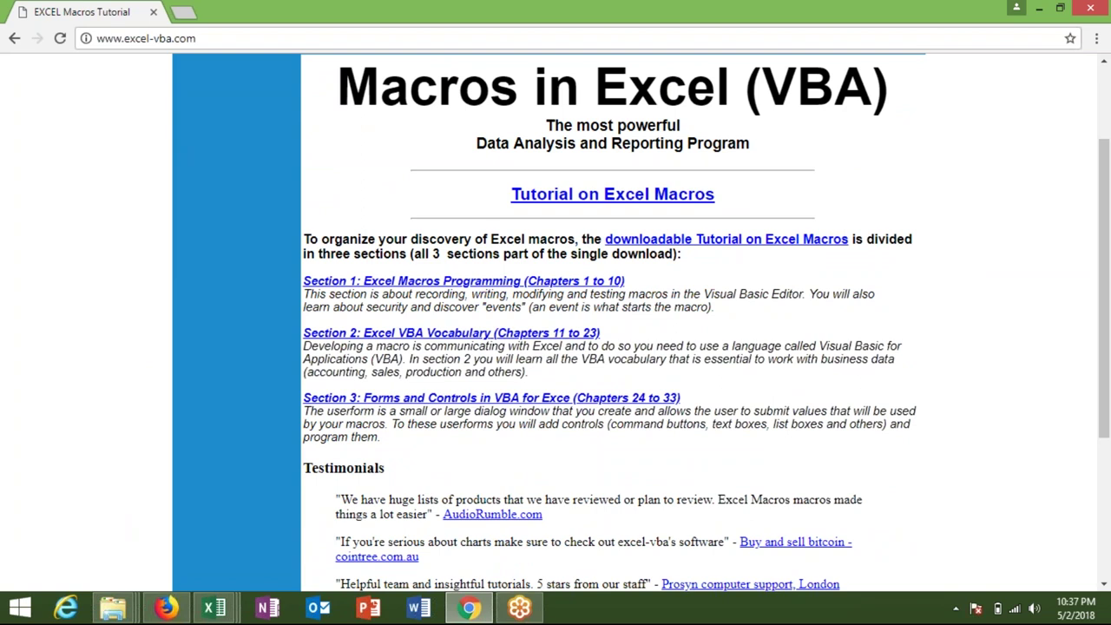
{"action": "left_click", "coordinate": [427, 34]}
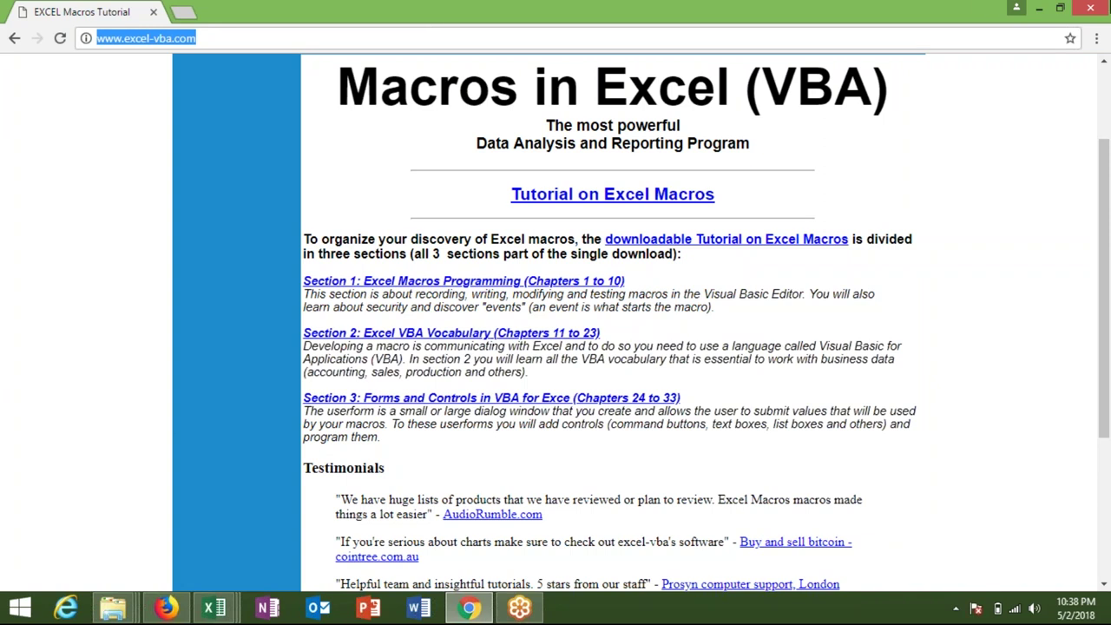
{"action": "left_click", "coordinate": [1108, 8]}
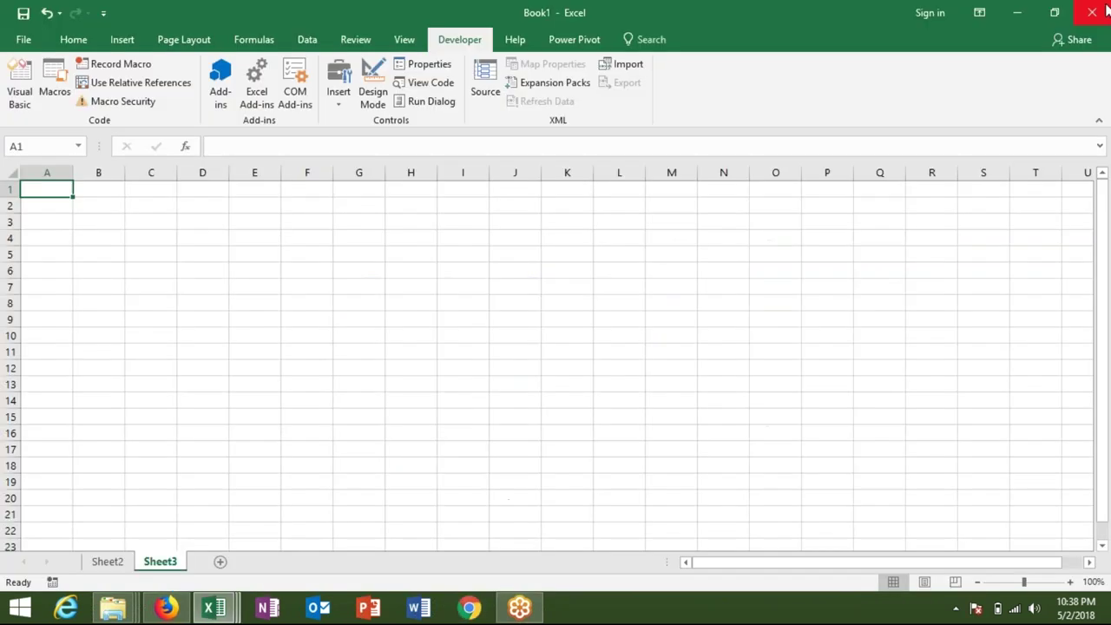
Close the Excel Book1 window to leave the Windows desktop showing.
{"action": "left_click", "coordinate": [1107, 9]}
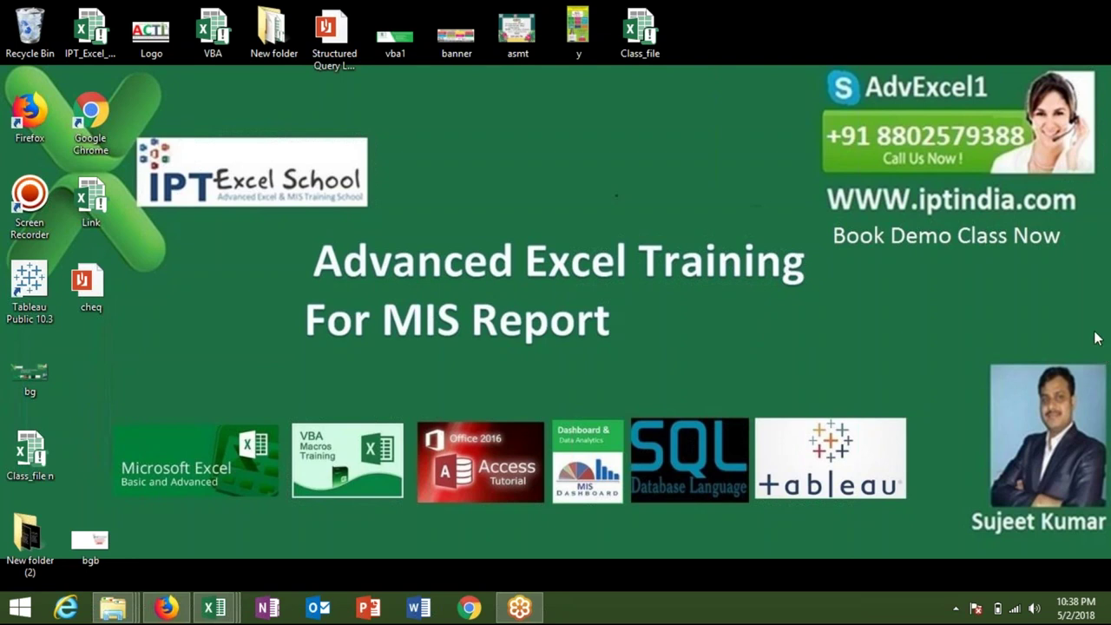
{"action": "mouse_move", "coordinate": [1102, 35]}
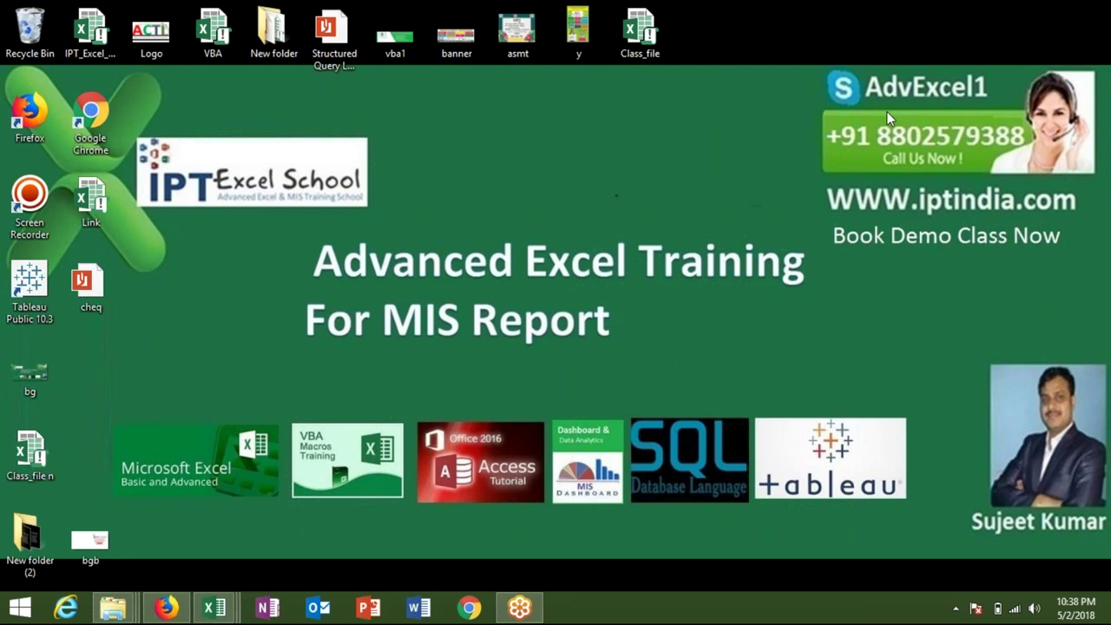